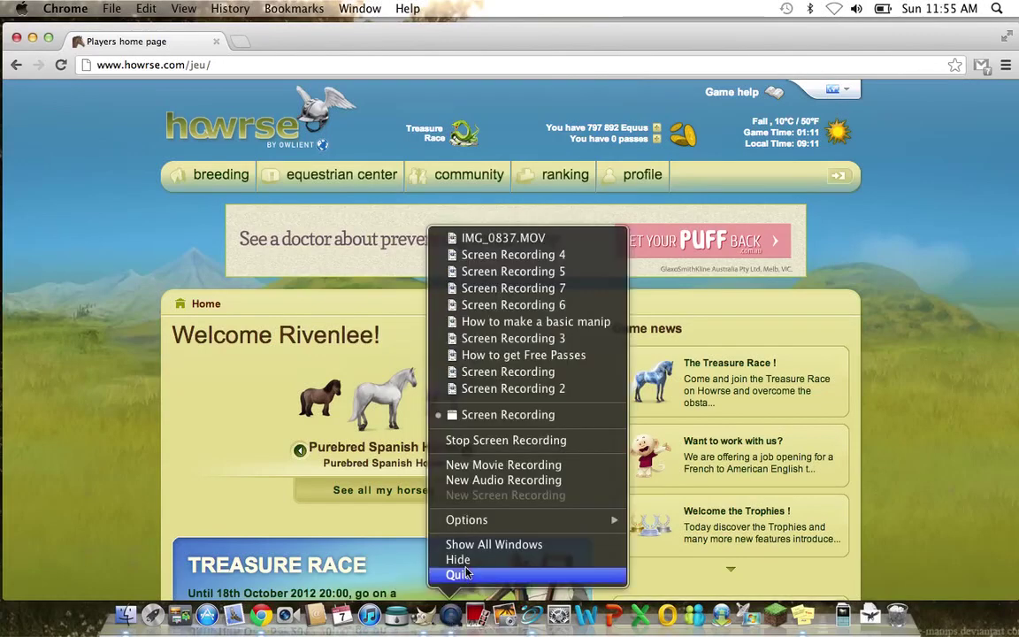
# Close the recording app's dock menu and bring up the Howrse profile dropdown
pyautogui.click(458, 559)
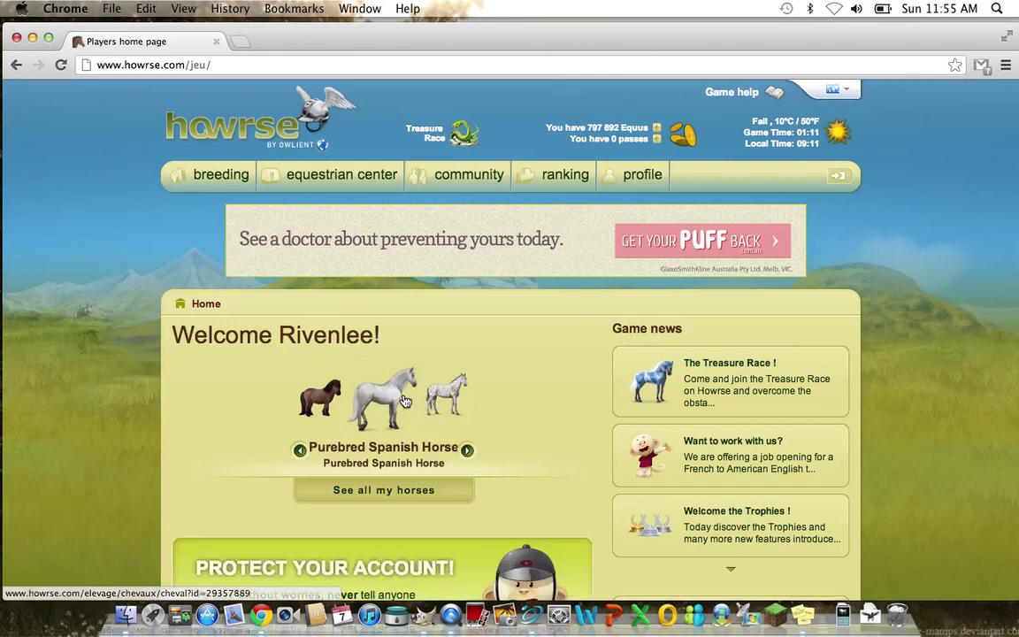
pyautogui.moveTo(638, 173)
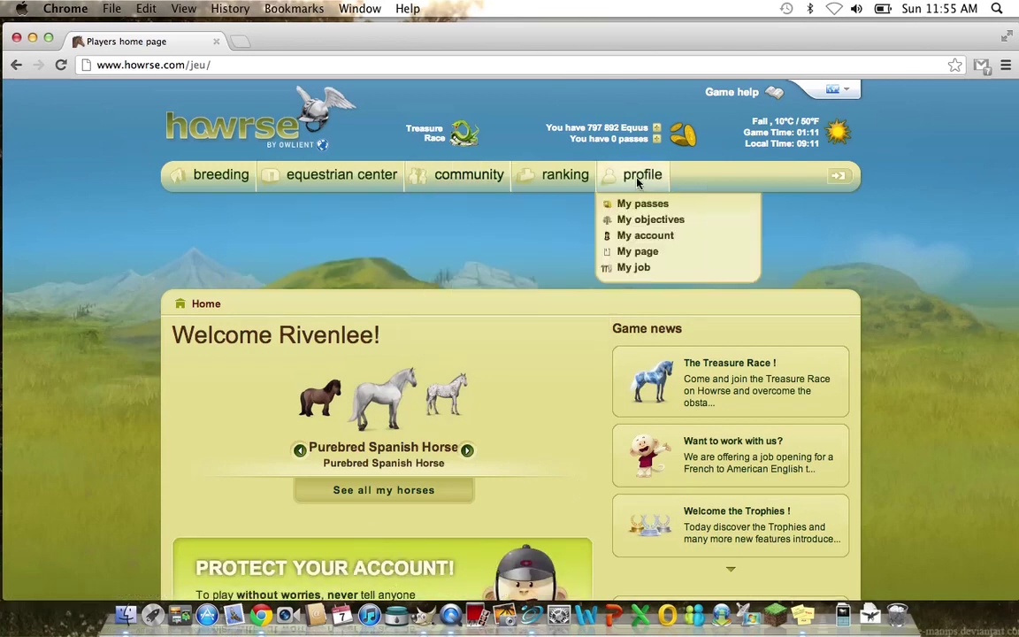
# Open My page, review the profile and presentation frame, then minimize Chrome
pyautogui.click(639, 256)
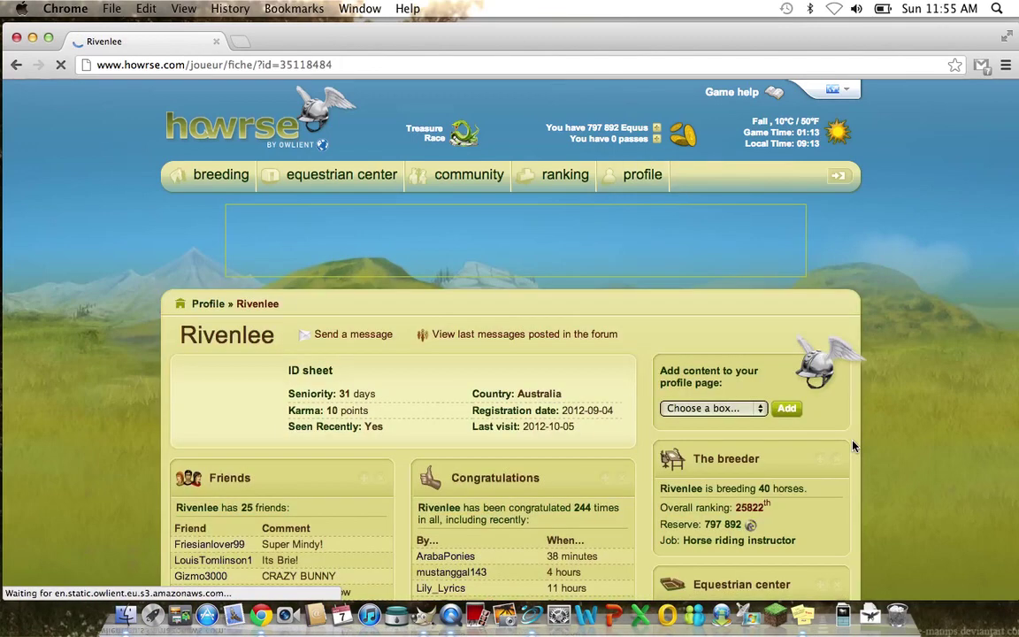
pyautogui.scroll(-15, 923, 423)
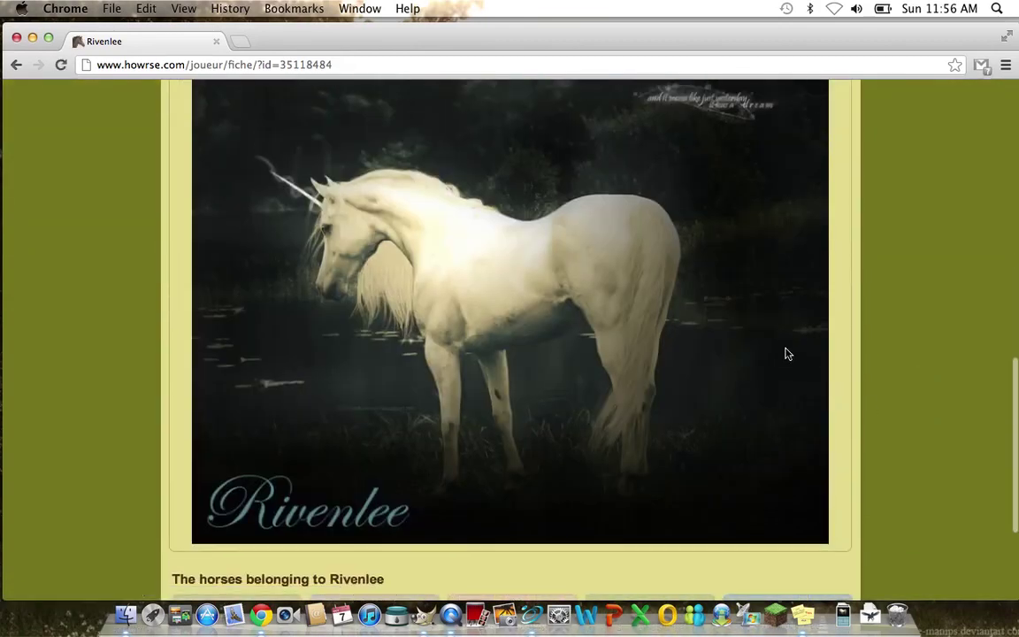
pyautogui.scroll(-6, 787, 353)
pyautogui.scroll(-5, 819, 361)
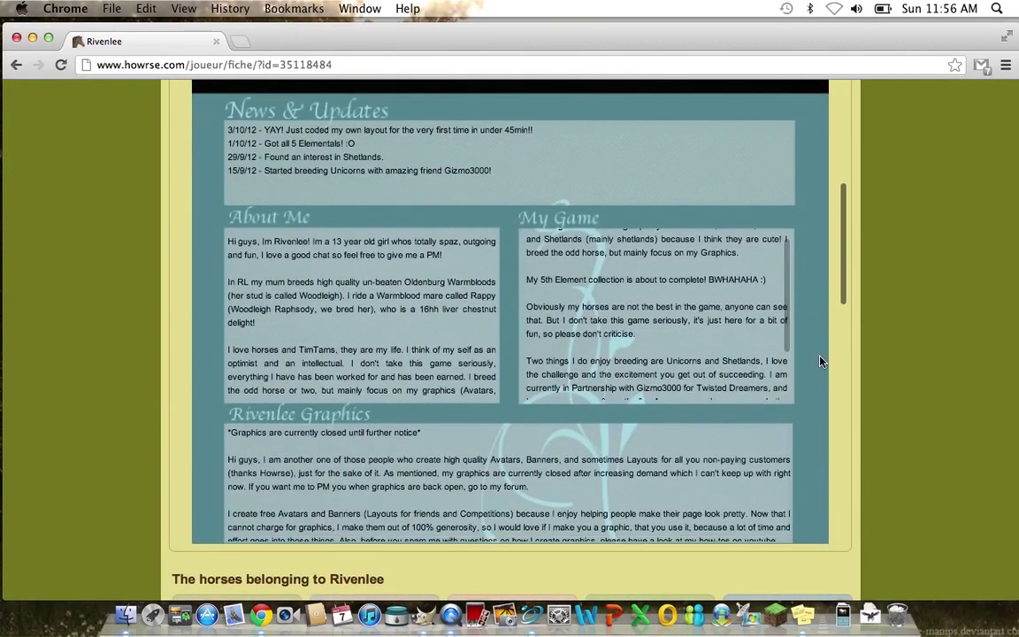
pyautogui.scroll(3, 640, 236)
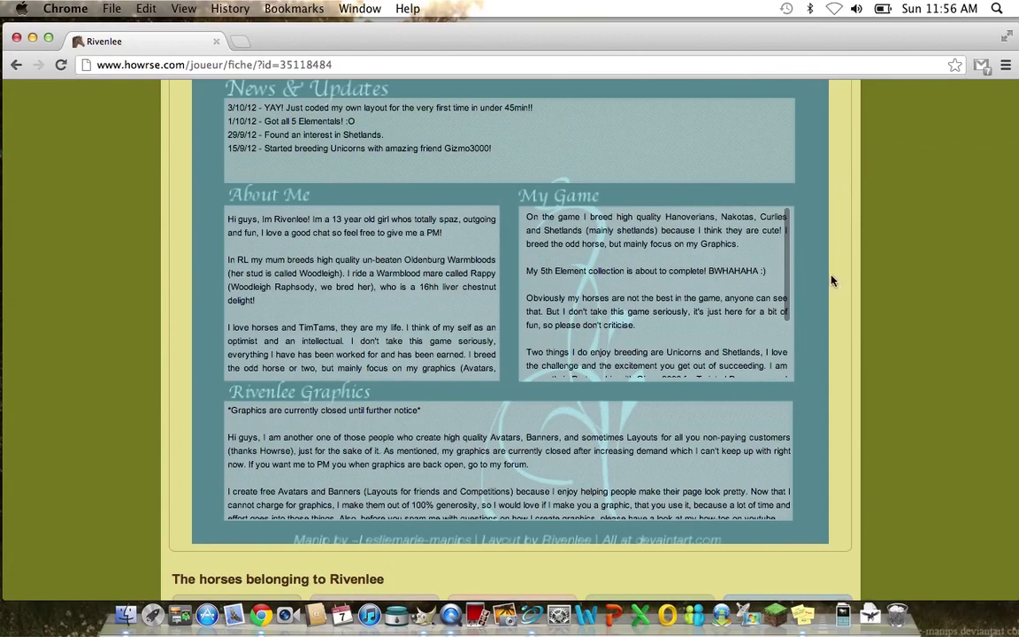
pyautogui.scroll(10, 823, 256)
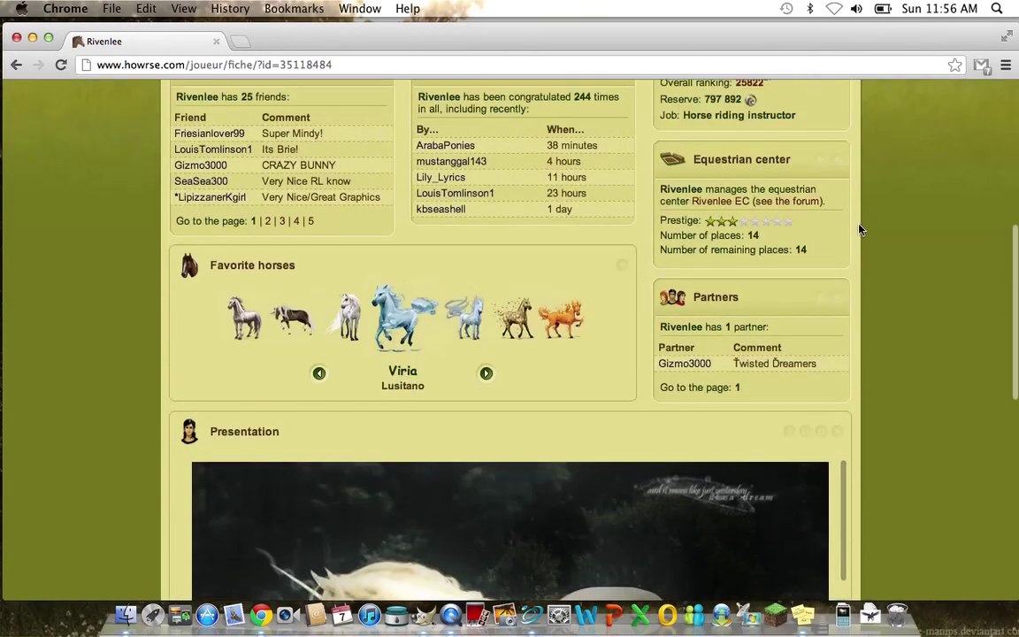
pyautogui.scroll(10, 859, 227)
pyautogui.scroll(1, 270, 241)
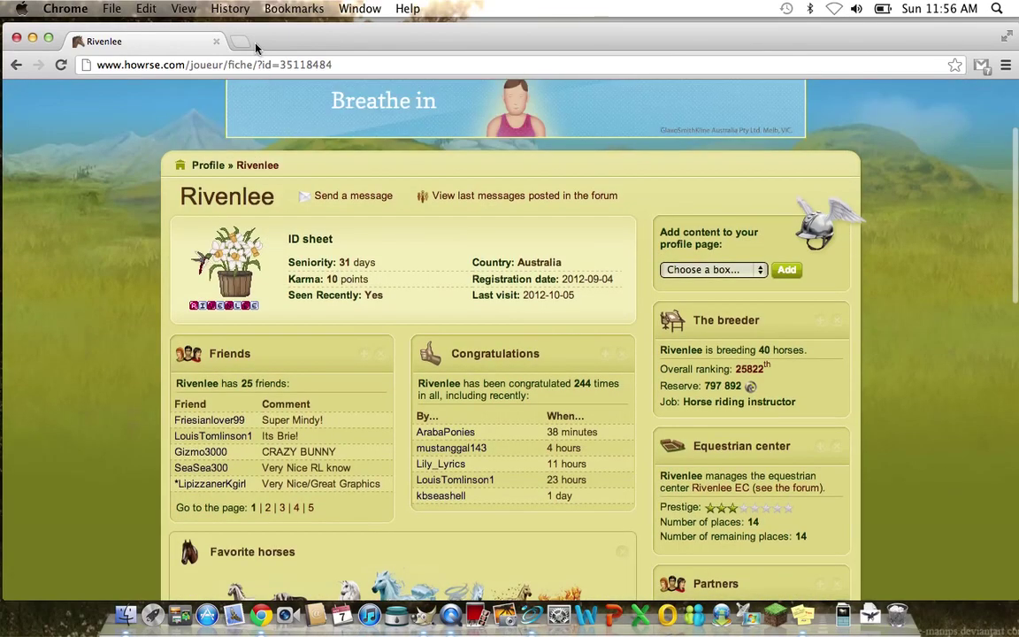
pyautogui.click(32, 41)
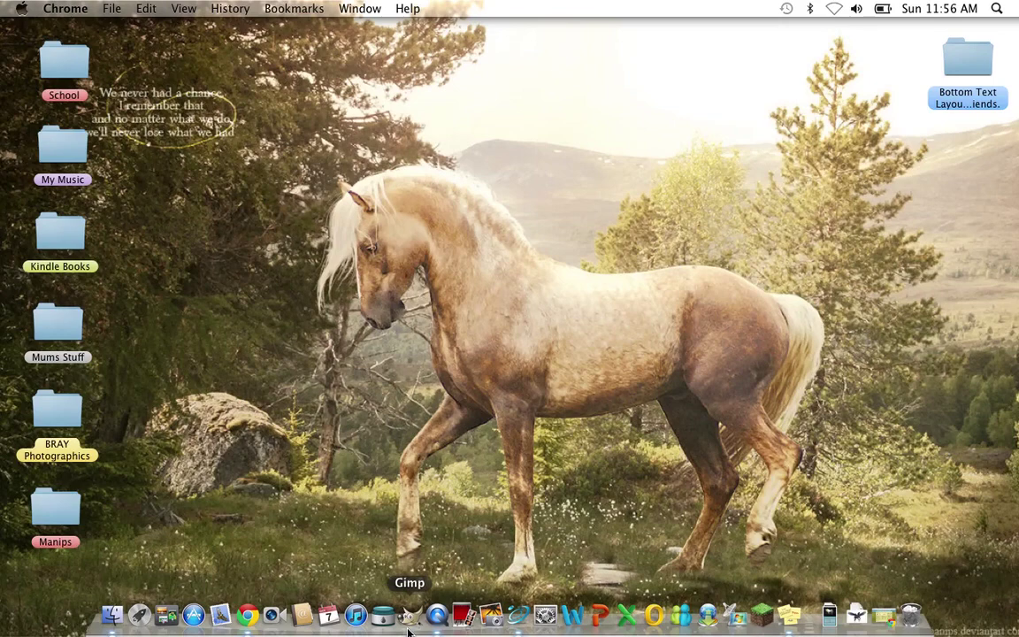
# Launch GIMP from the Dock
pyautogui.click(409, 629)
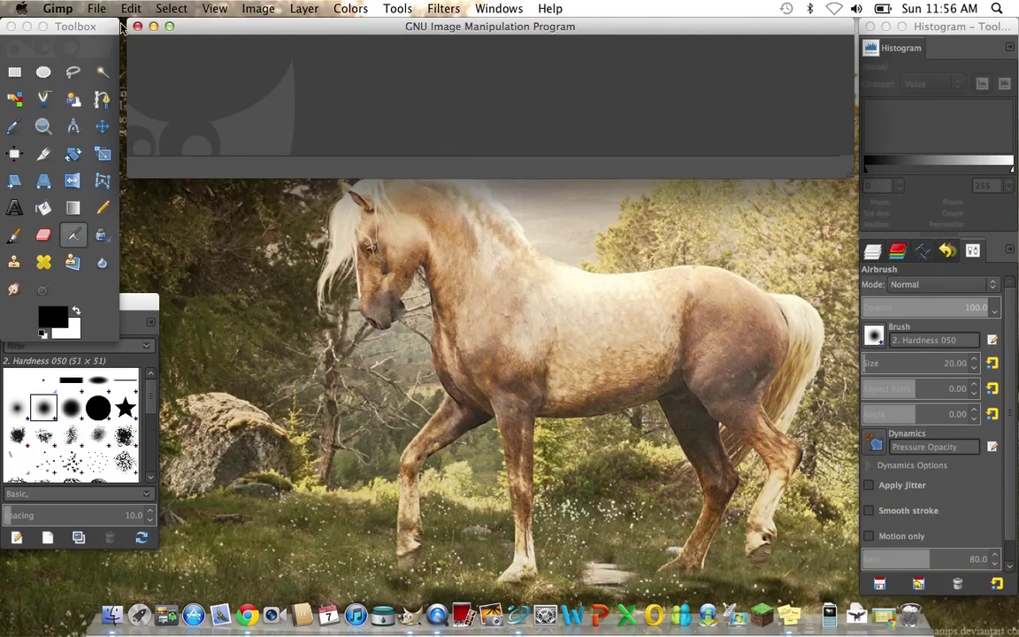
# Create a new 800 × 1000 px image via File > New
pyautogui.click(97, 9)
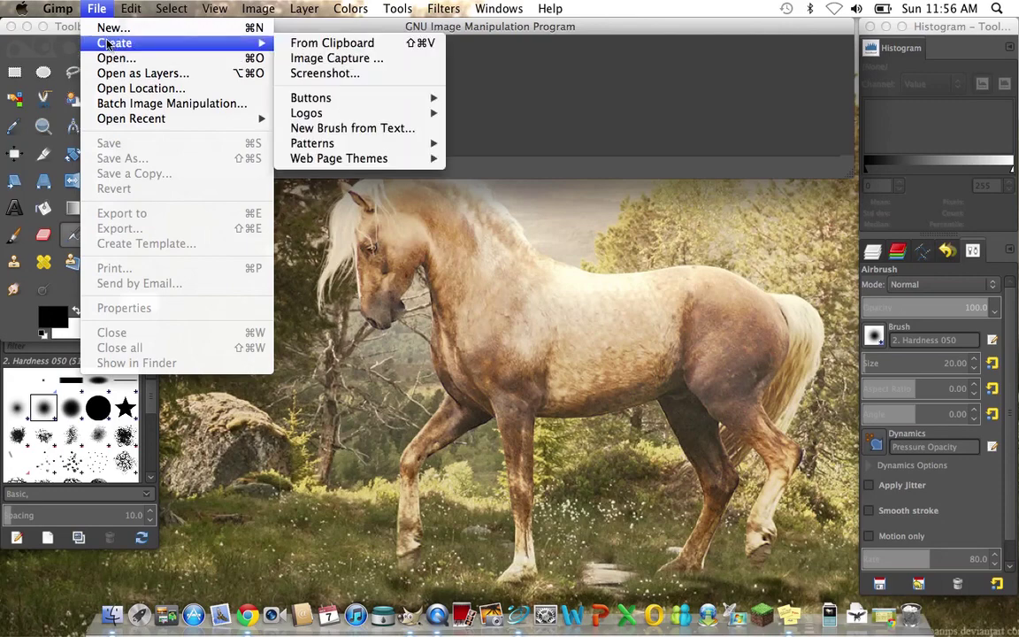
pyautogui.click(97, 30)
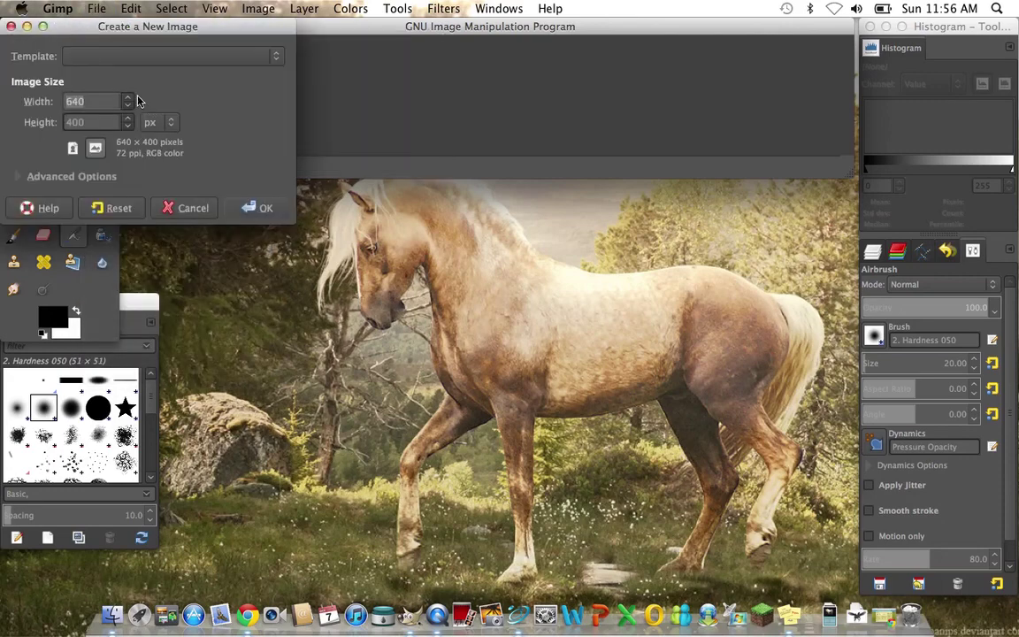
pyautogui.press('BackSpace')
pyautogui.write('800')
pyautogui.scroll(1, 107, 124)
pyautogui.doubleClick(101, 128)
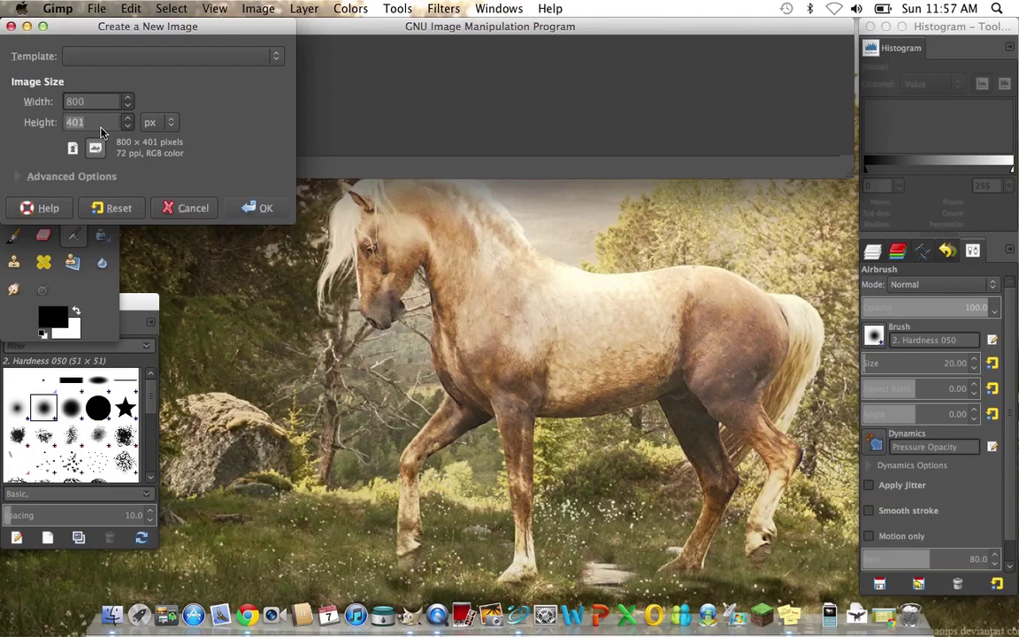
pyautogui.click(266, 209)
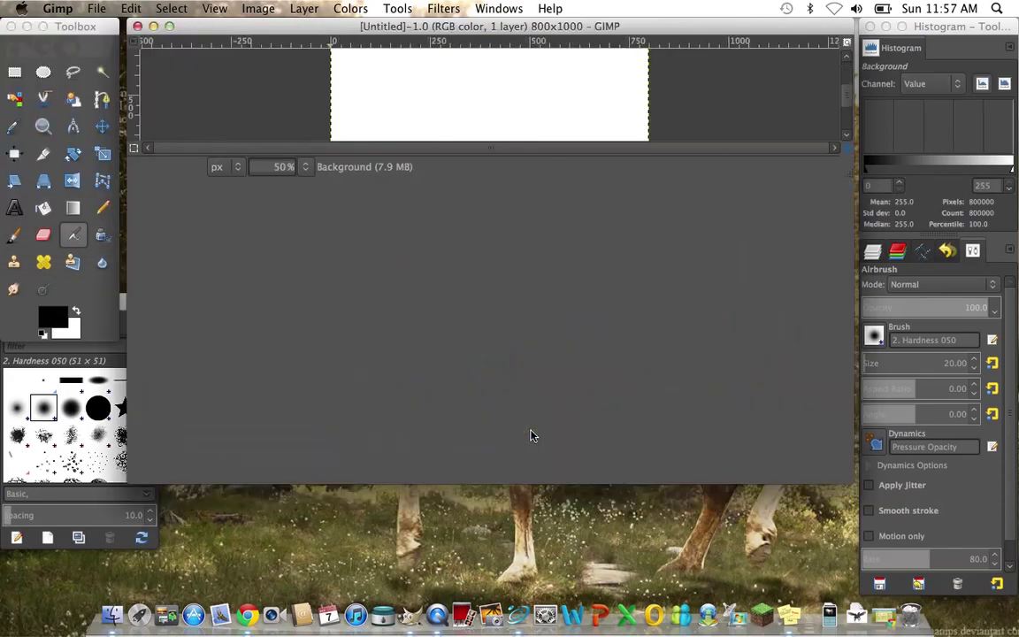
# Bucket-fill the whole canvas with teal 4a8491
pyautogui.click(565, 28)
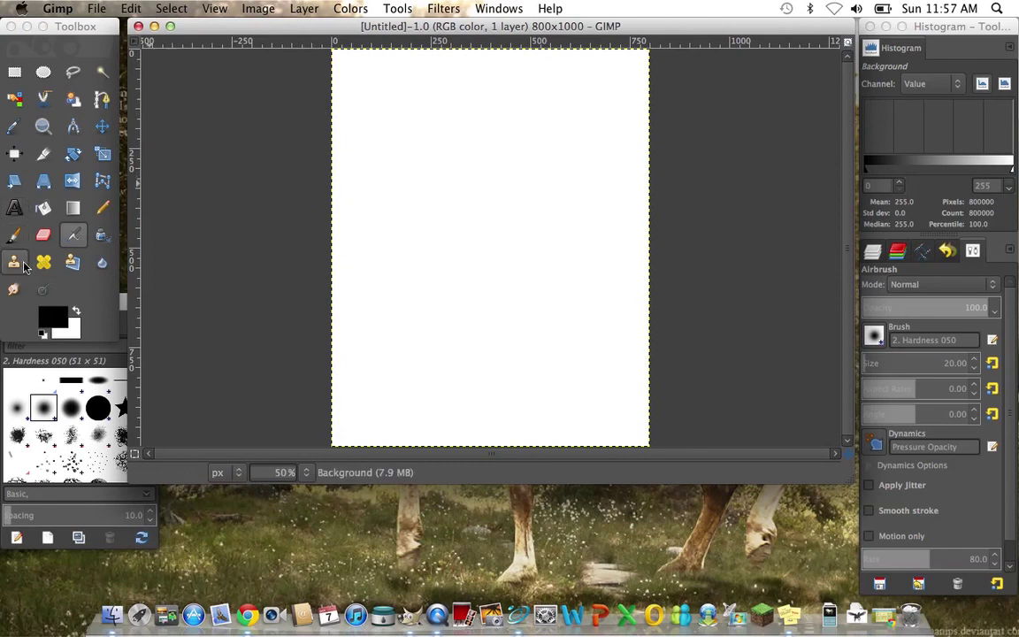
pyautogui.click(43, 208)
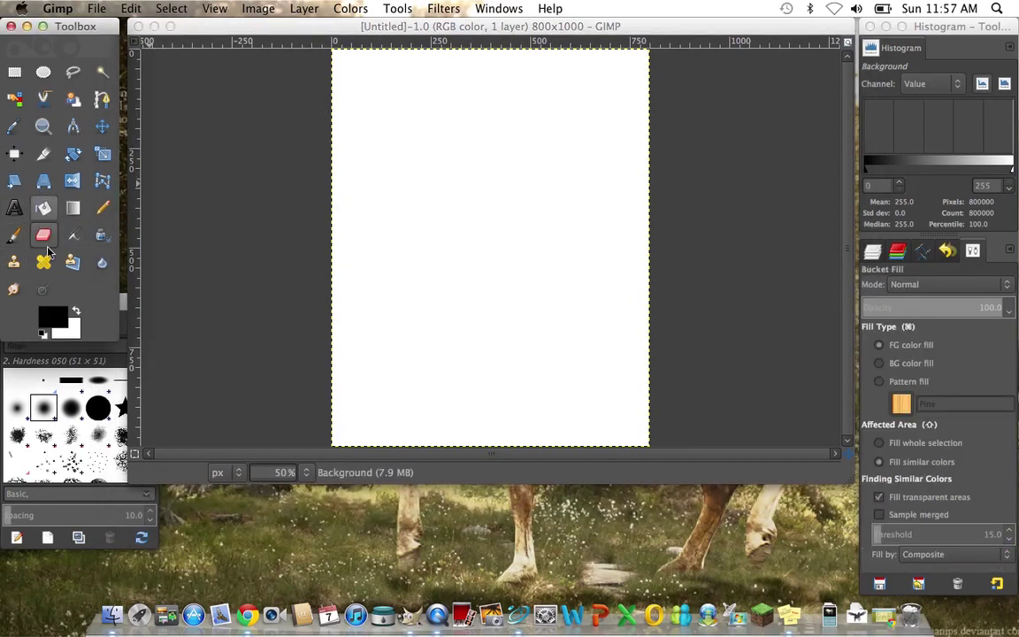
pyautogui.click(54, 311)
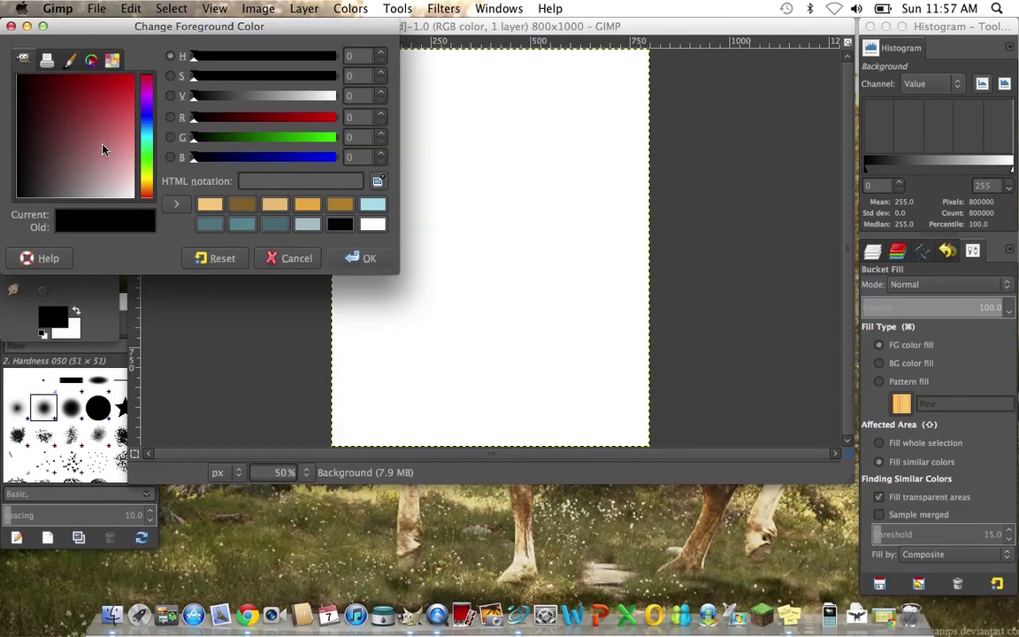
pyautogui.moveTo(92, 129); pyautogui.dragTo(118, 119)
pyautogui.click(243, 223)
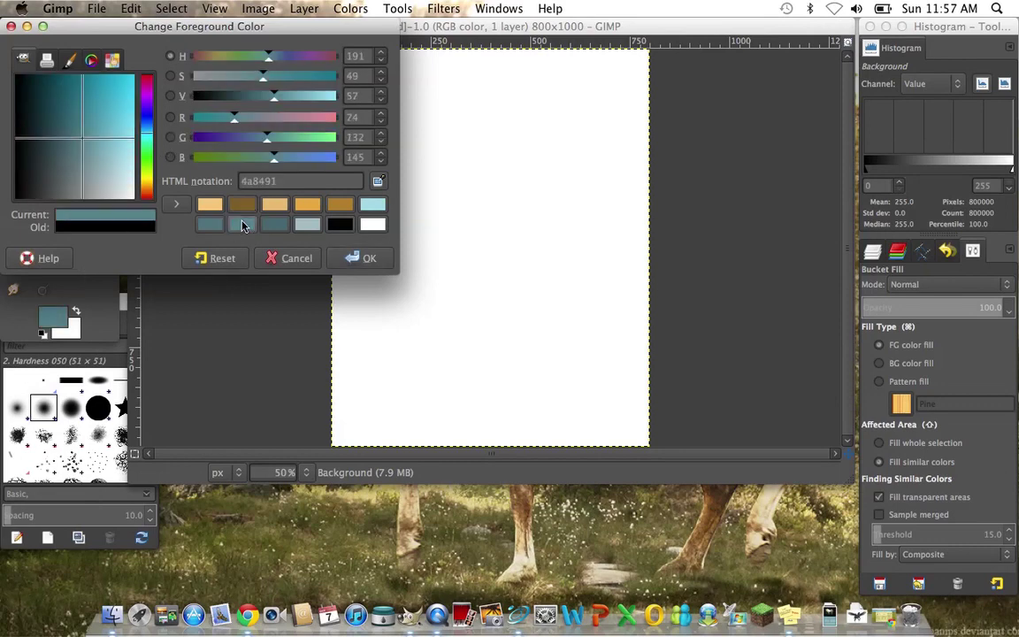
pyautogui.click(338, 258)
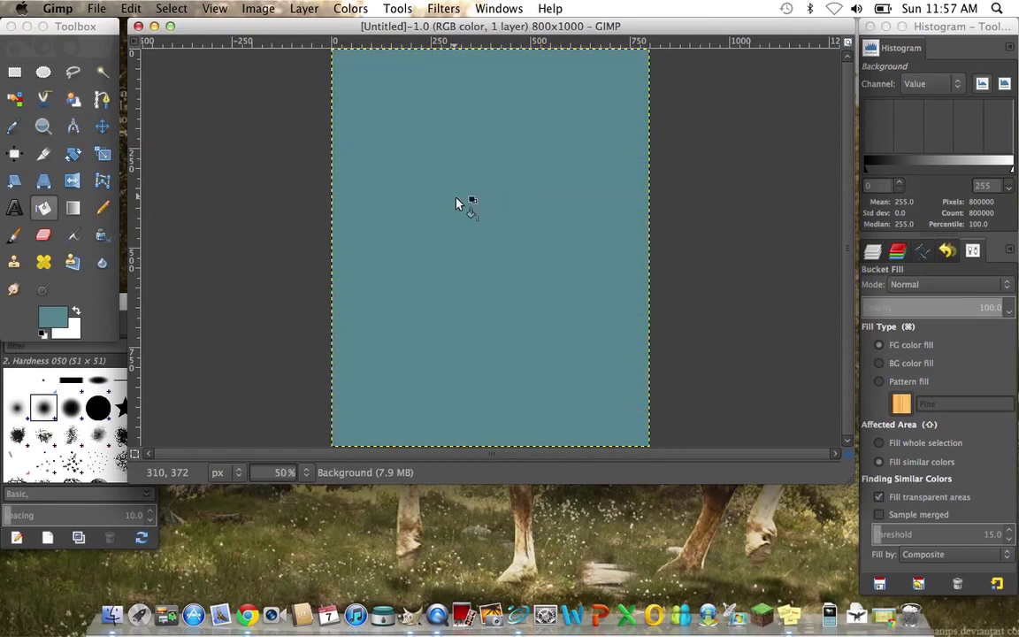
pyautogui.click(14, 235)
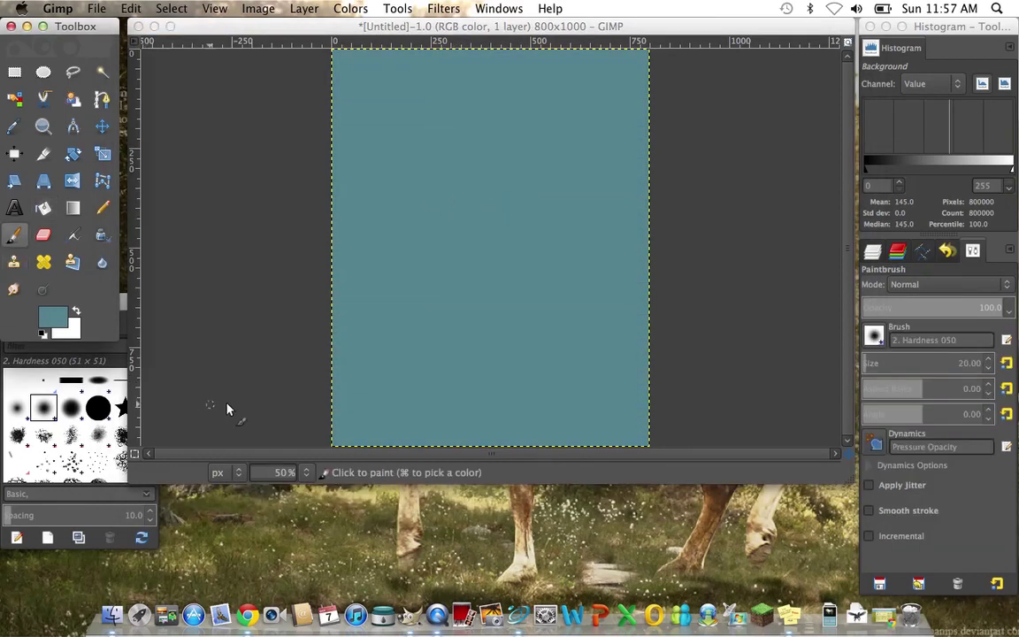
# Turn on brush jitter at about 8, paint light cyan test strokes, then undo them
pyautogui.click(869, 486)
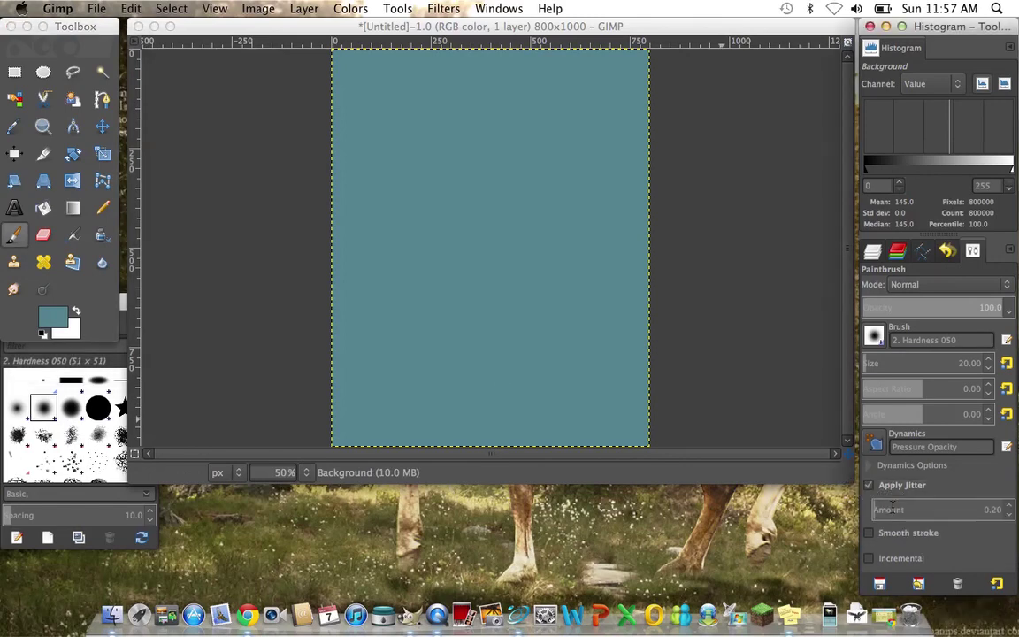
pyautogui.click(901, 506)
pyautogui.moveTo(901, 506); pyautogui.dragTo(891, 506)
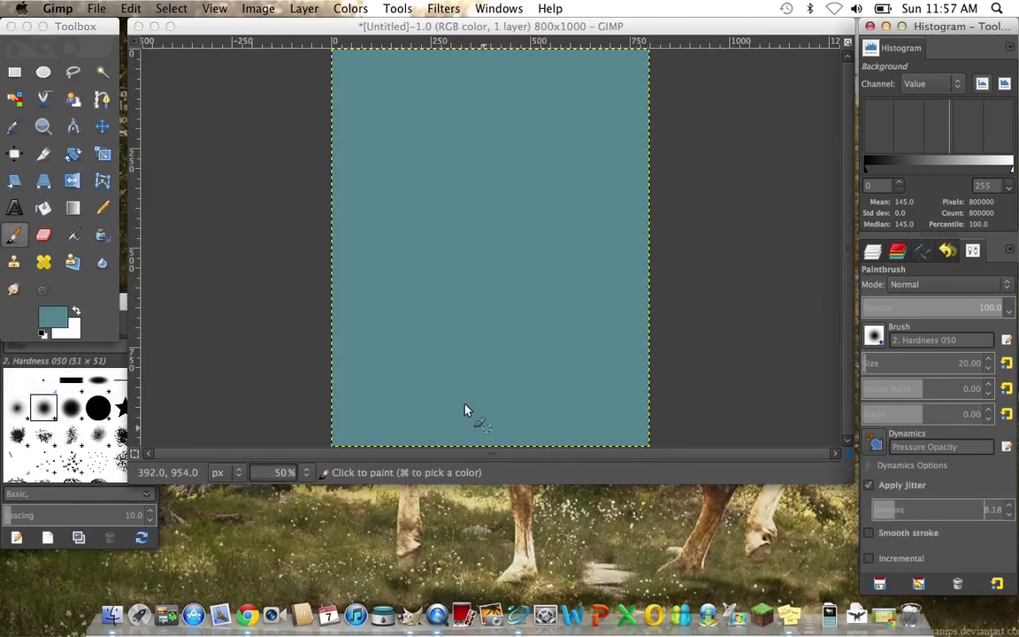
pyautogui.click(62, 316)
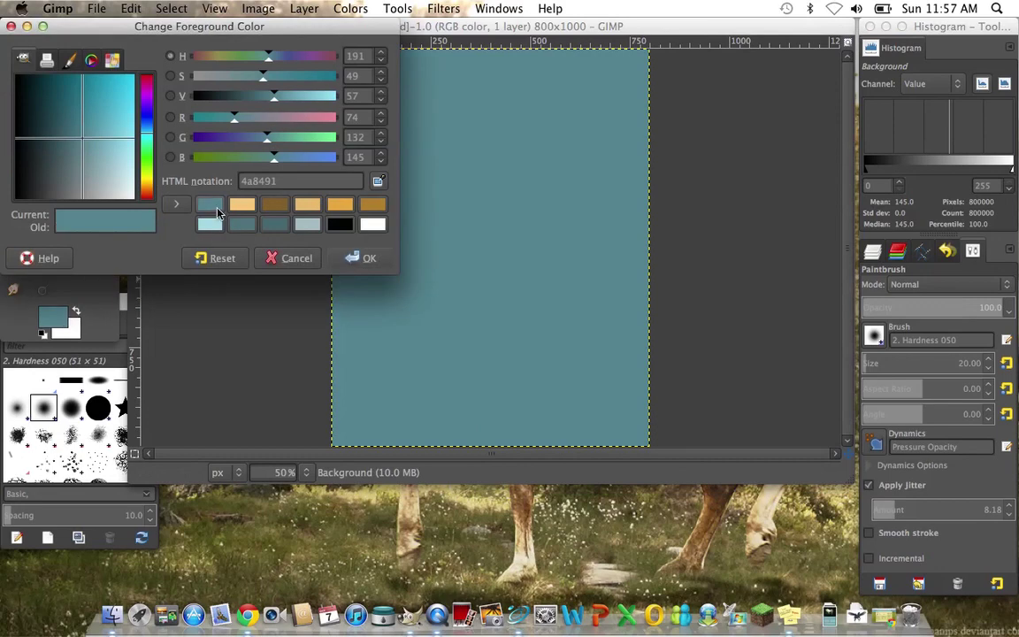
pyautogui.click(210, 223)
pyautogui.click(354, 259)
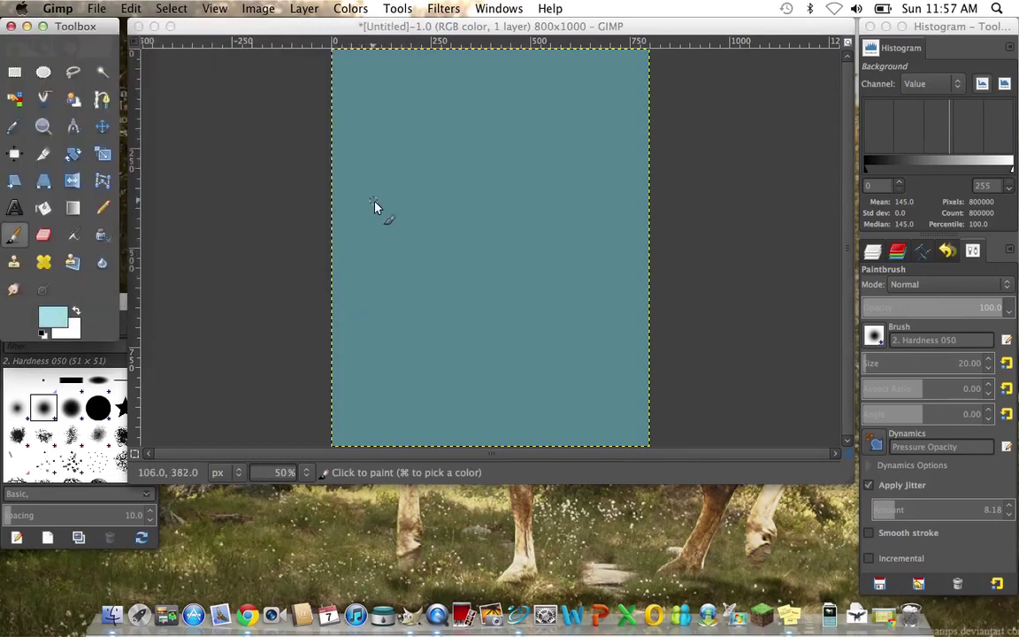
pyautogui.moveTo(375, 210)
pyautogui.mouseDown()
pyautogui.moveTo(407, 152)
pyautogui.moveTo(457, 135)
pyautogui.mouseUp()
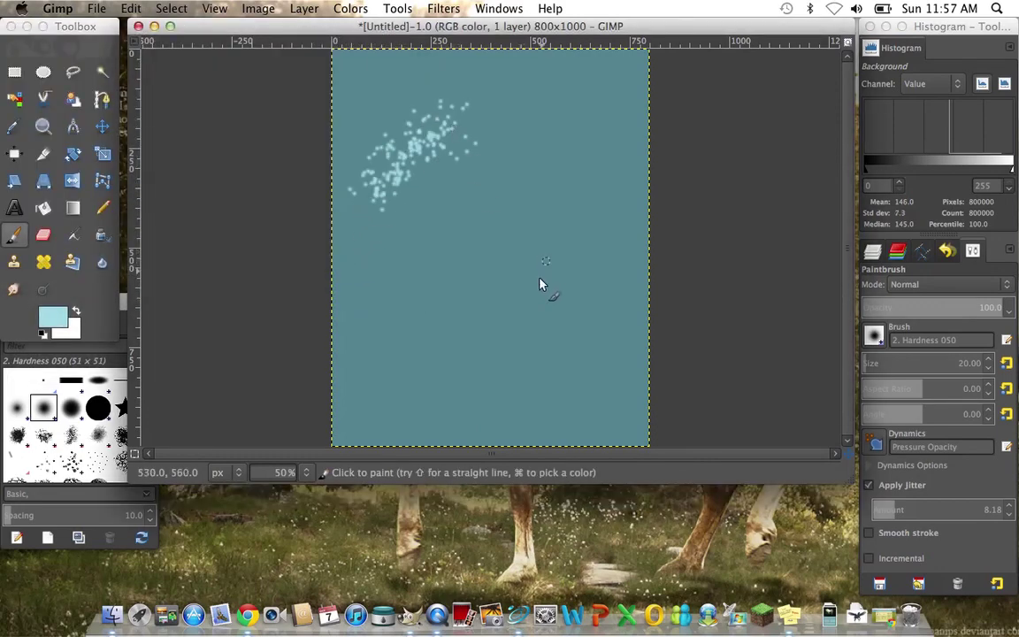
pyautogui.moveTo(507, 295)
pyautogui.mouseDown()
pyautogui.moveTo(551, 247)
pyautogui.moveTo(553, 181)
pyautogui.moveTo(533, 130)
pyautogui.mouseUp()
pyautogui.moveTo(467, 206)
pyautogui.mouseDown()
pyautogui.moveTo(471, 422)
pyautogui.moveTo(541, 409)
pyautogui.moveTo(574, 296)
pyautogui.mouseUp()
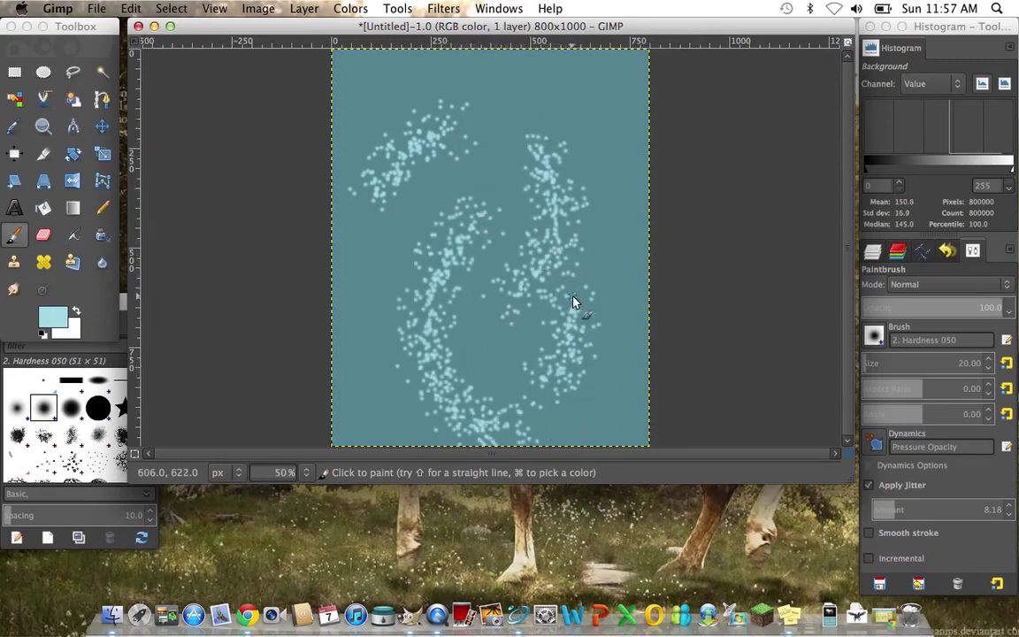
pyautogui.press('super+z')
pyautogui.press('super+z')
pyautogui.press('super+z')
pyautogui.press('super+z')
pyautogui.press('super+z')
pyautogui.press('super+z')
pyautogui.press('super+z')
pyautogui.press('super+z')
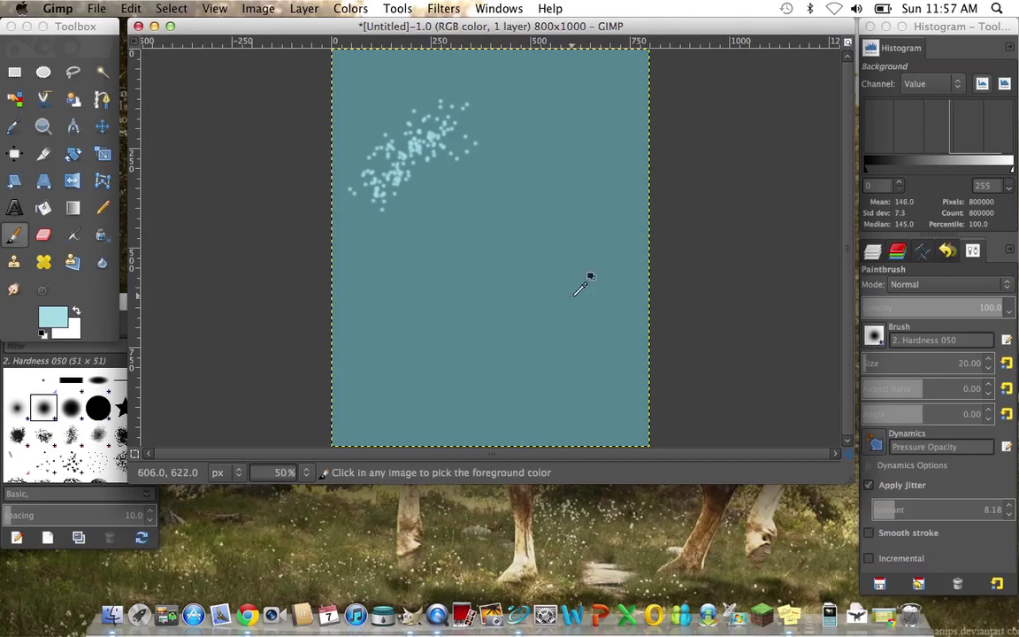
# Enlarge the brush to about 494 px, paint large cyan dabs, then undo back to white
pyautogui.moveTo(886, 512); pyautogui.dragTo(872, 506)
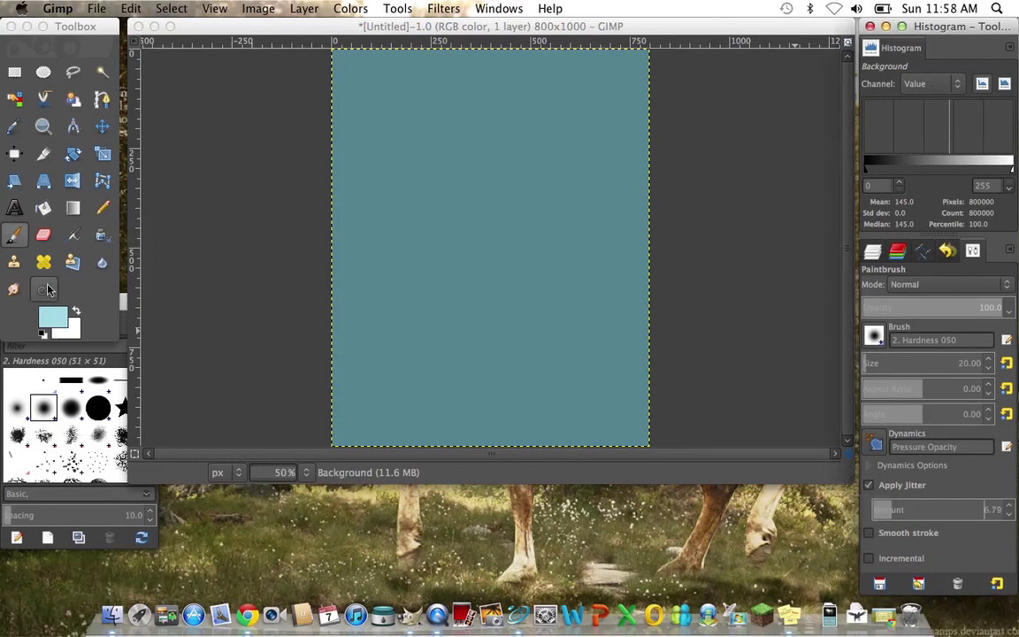
pyautogui.moveTo(912, 364); pyautogui.dragTo(951, 362)
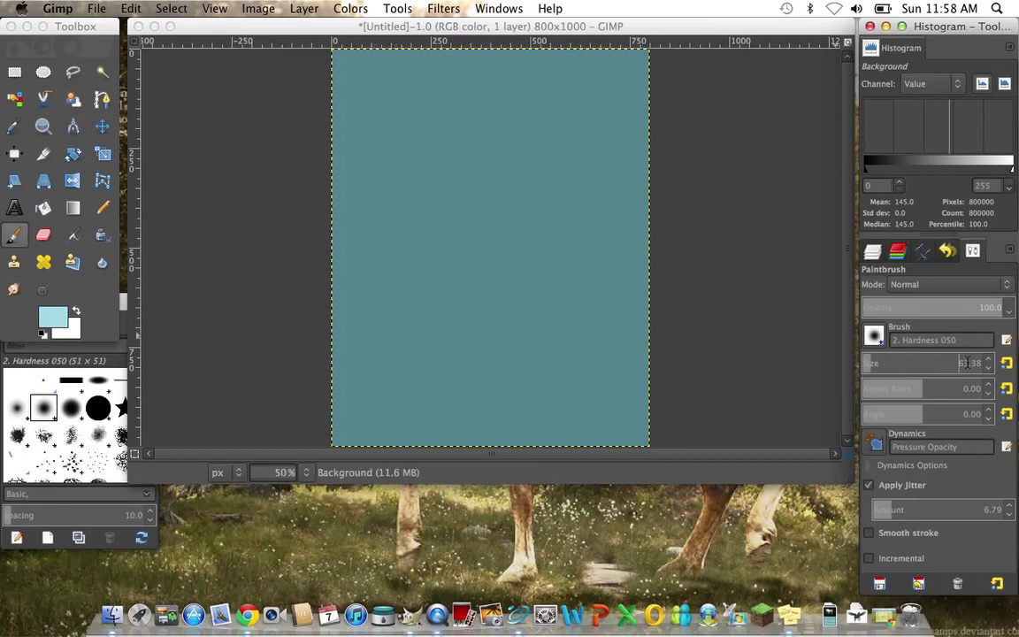
pyautogui.moveTo(886, 362); pyautogui.dragTo(912, 363)
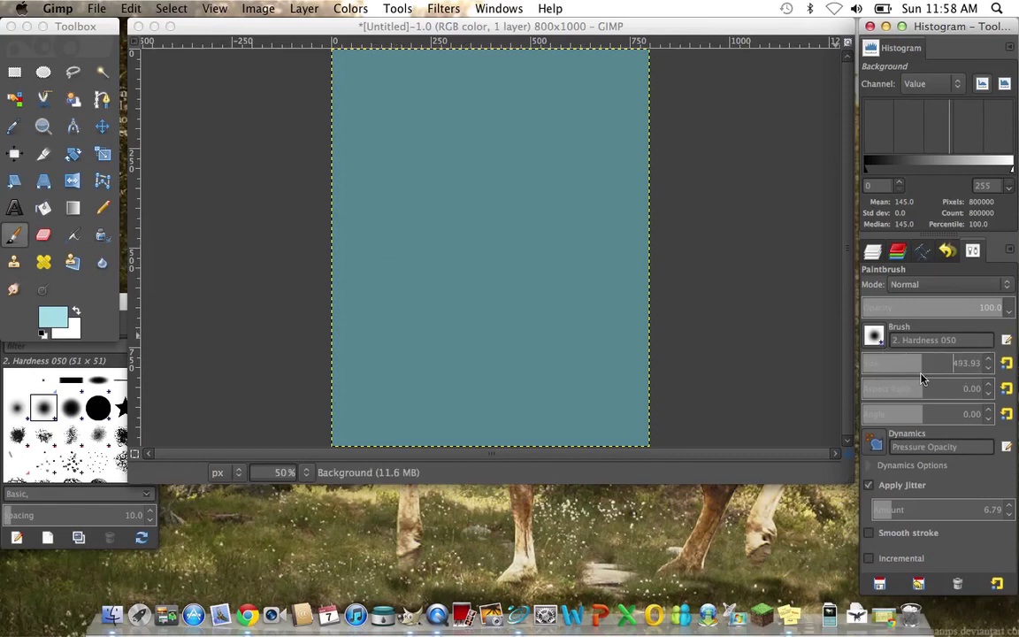
pyautogui.moveTo(387, 221)
pyautogui.mouseDown()
pyautogui.moveTo(423, 132)
pyautogui.moveTo(478, 118)
pyautogui.mouseUp()
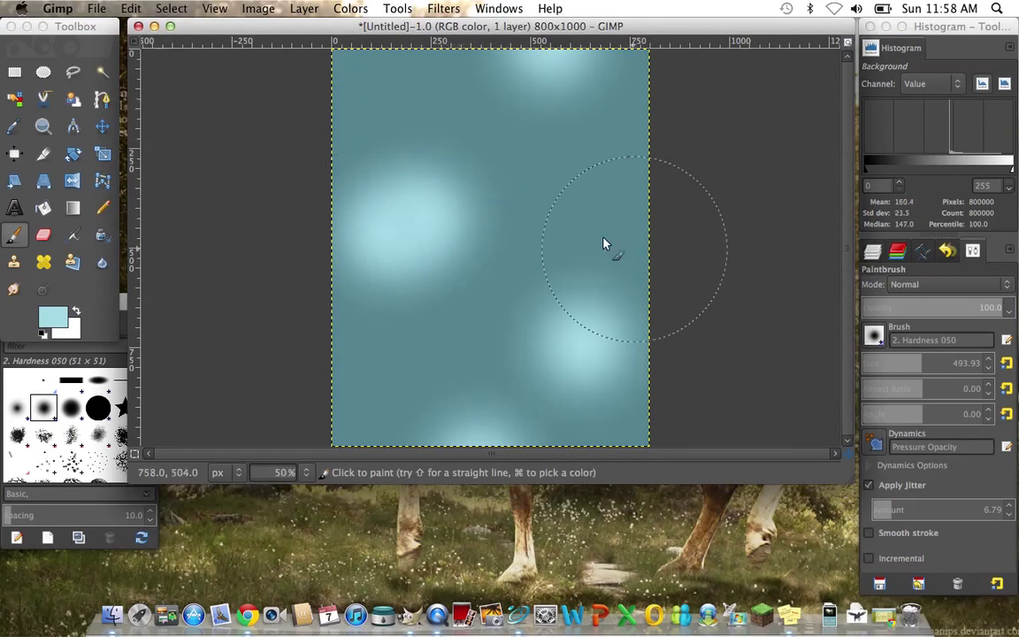
pyautogui.click(557, 196)
pyautogui.moveTo(556, 196)
pyautogui.mouseDown()
pyautogui.moveTo(450, 130)
pyautogui.moveTo(514, 155)
pyautogui.mouseUp()
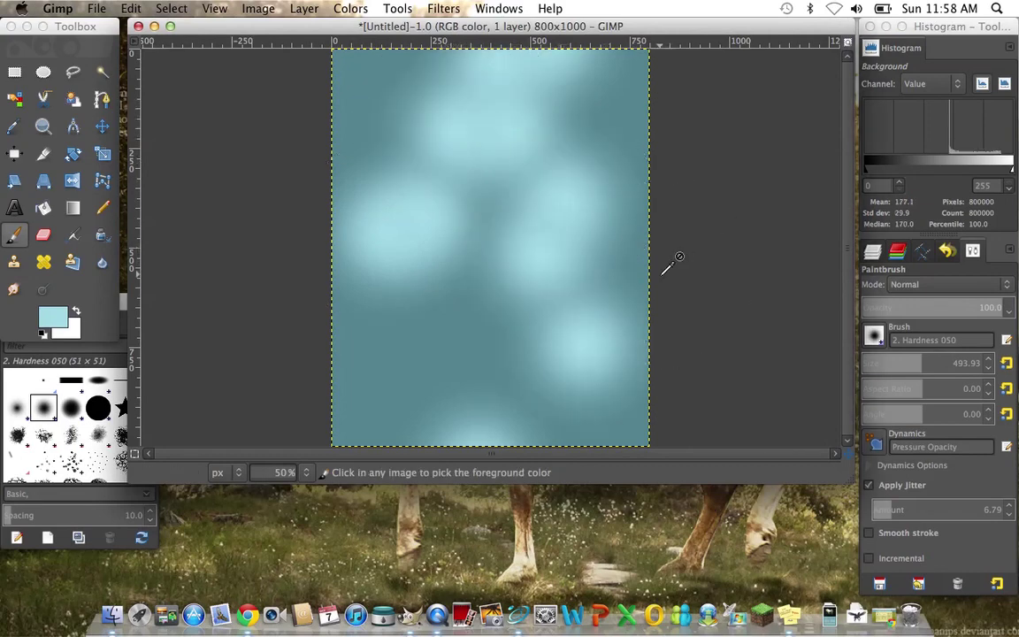
pyautogui.press('super+z')
pyautogui.press('super+z')
pyautogui.press('super+z')
pyautogui.press('super+z')
pyautogui.press('super+z')
pyautogui.press('super+z')
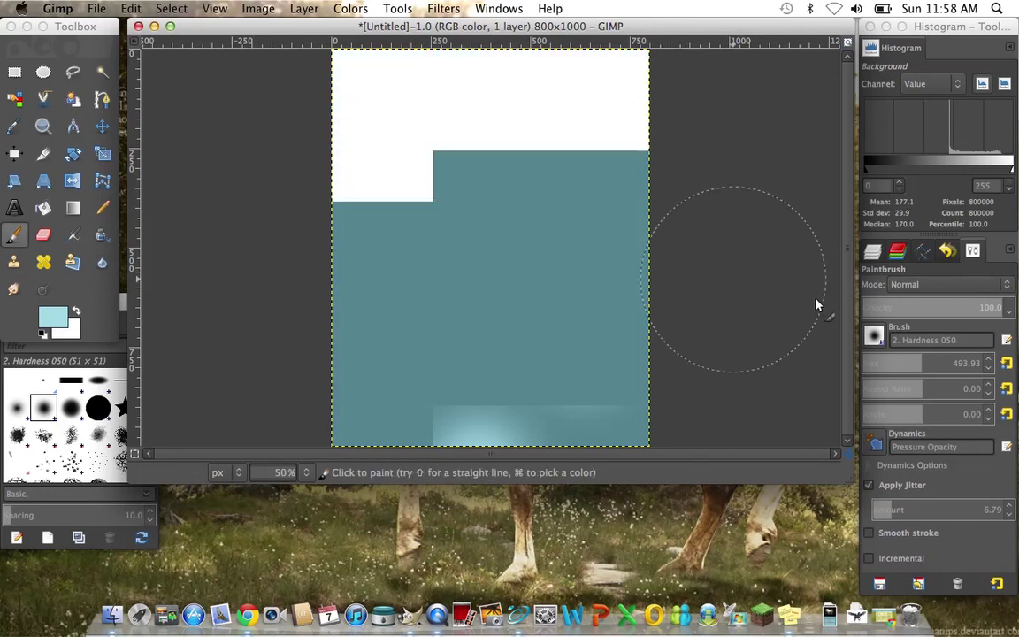
pyautogui.press('super+z')
pyautogui.press('super+z')
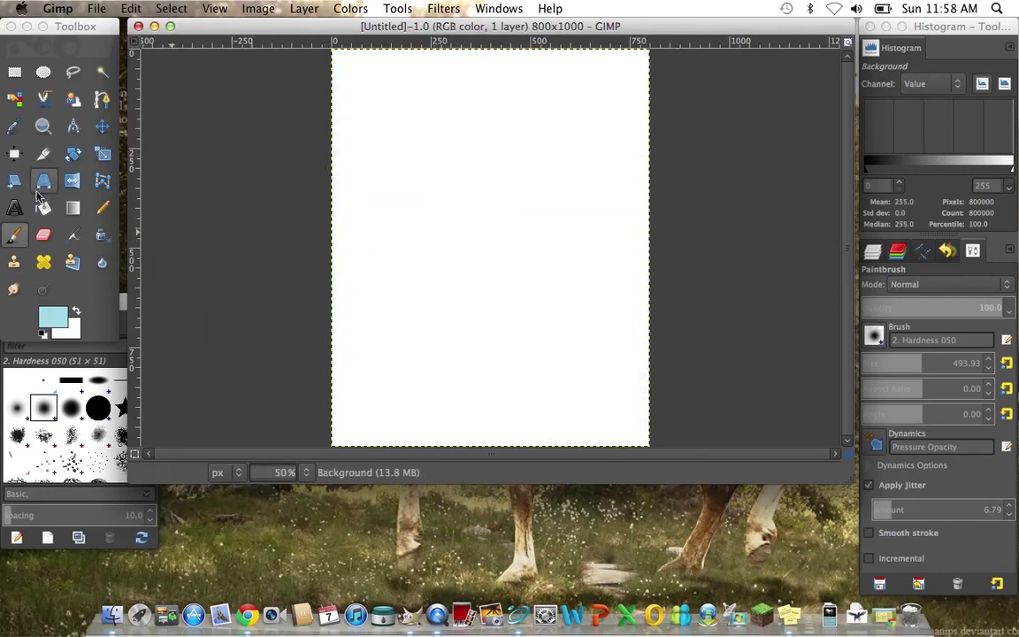
# Refill the canvas with the teal from the colour history
pyautogui.click(43, 207)
pyautogui.click(52, 316)
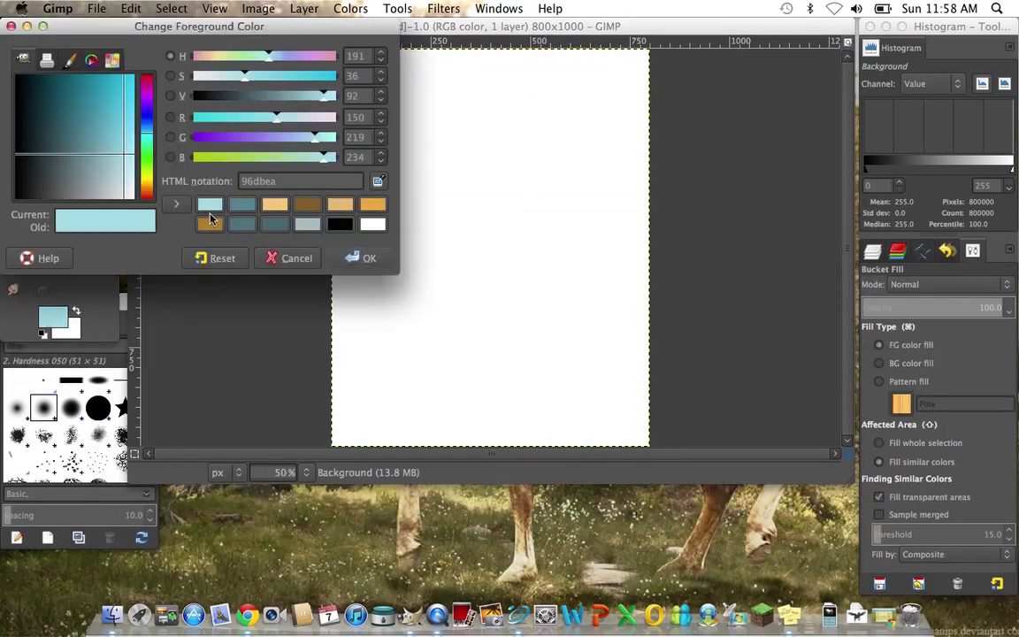
pyautogui.click(276, 223)
pyautogui.click(360, 257)
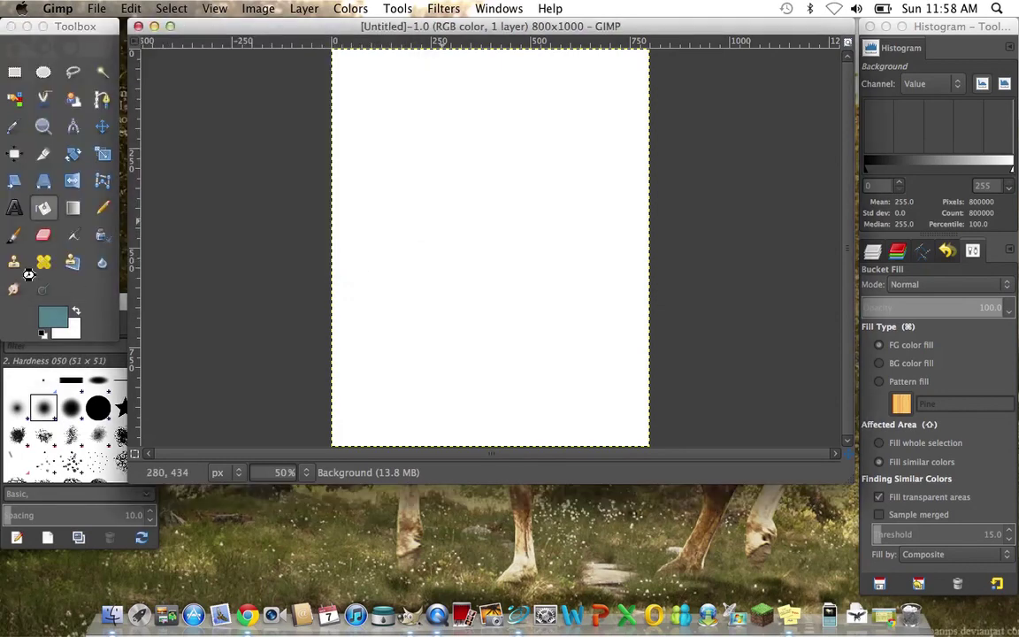
pyautogui.click(14, 235)
# Paint large soft light-cyan bokeh dots with the brush at about 142 px
pyautogui.click(52, 316)
pyautogui.click(241, 203)
pyautogui.click(360, 257)
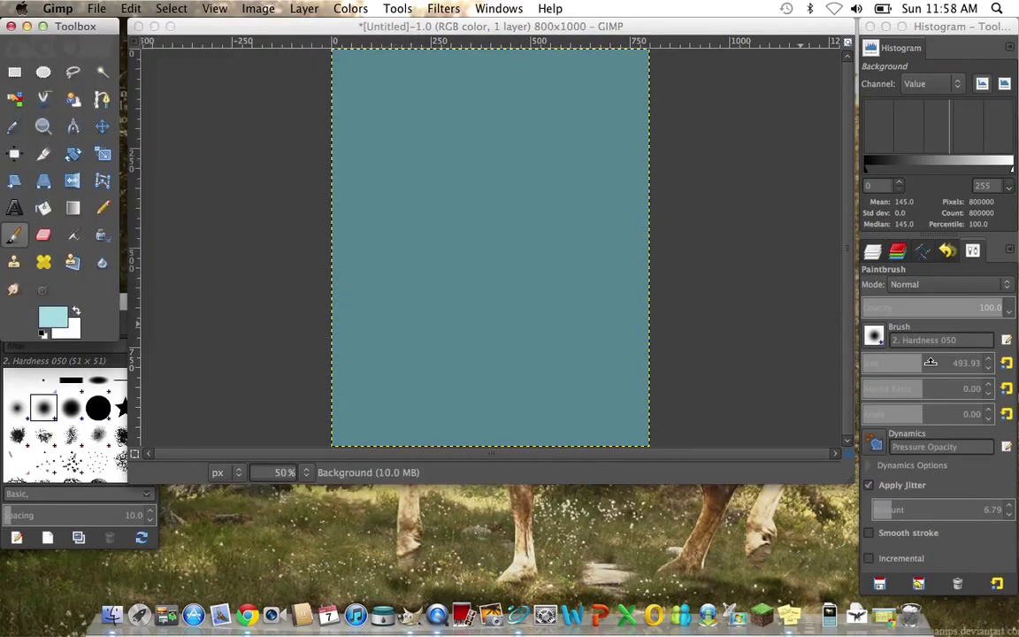
pyautogui.moveTo(917, 366); pyautogui.dragTo(883, 357)
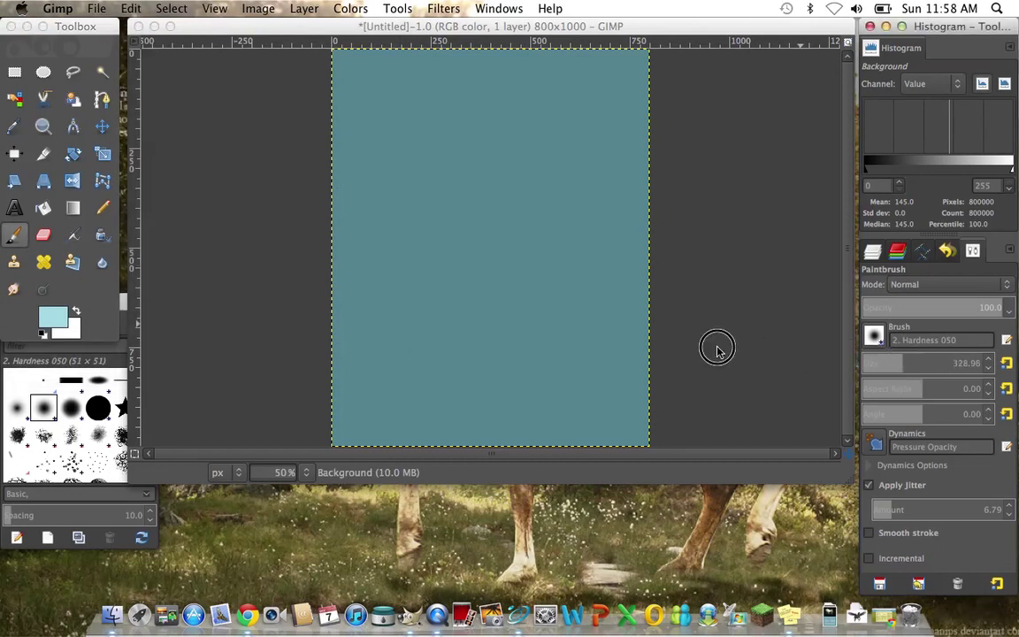
pyautogui.press('[')
pyautogui.press('[')
pyautogui.press('[')
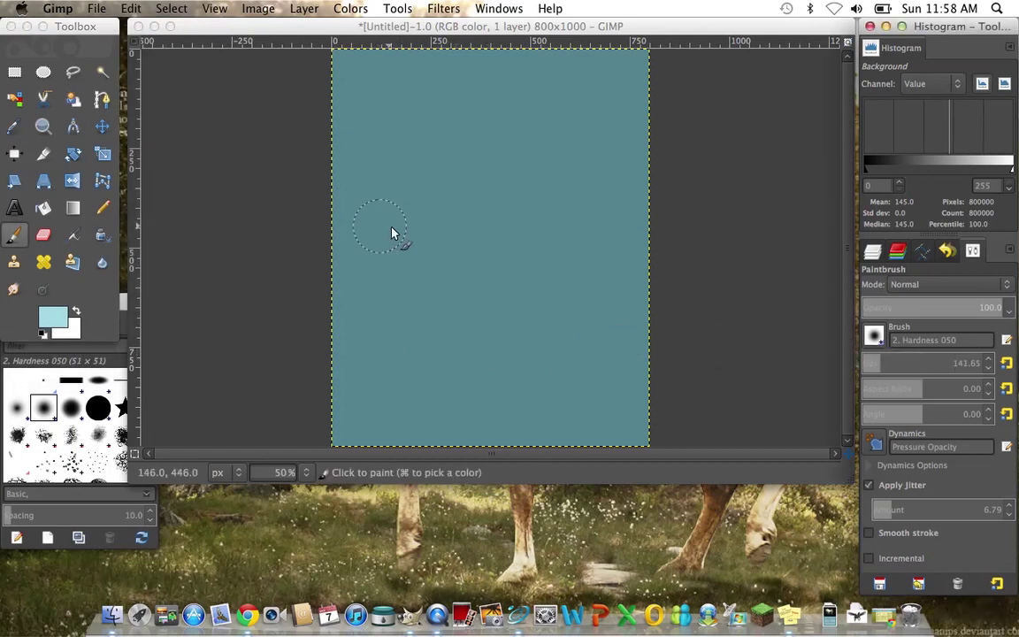
pyautogui.click(395, 193)
pyautogui.moveTo(396, 193)
pyautogui.mouseDown()
pyautogui.moveTo(433, 154)
pyautogui.moveTo(528, 119)
pyautogui.mouseUp()
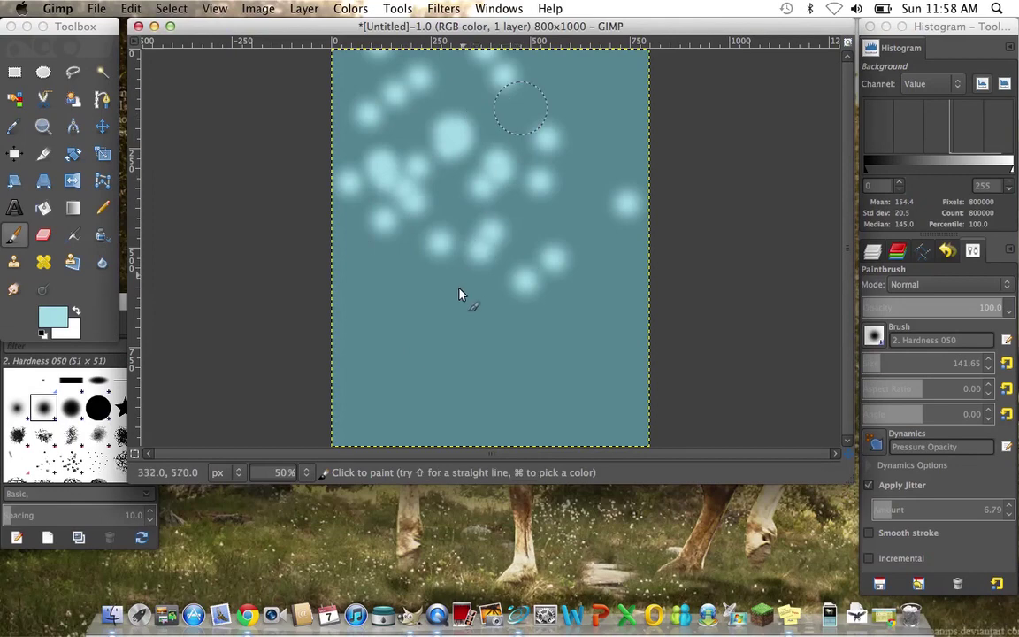
pyautogui.moveTo(457, 315); pyautogui.dragTo(485, 358)
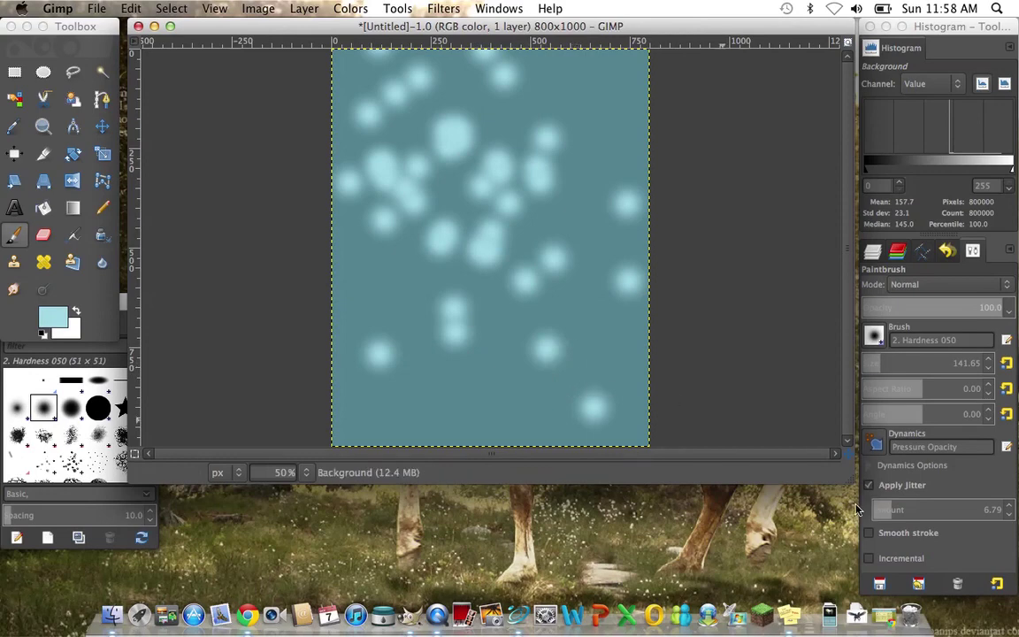
# Scatter clusters of small cyan dots with the brush shrunk to about 47 px
pyautogui.moveTo(880, 363)
pyautogui.mouseDown()
pyautogui.moveTo(858, 361)
pyautogui.moveTo(867, 362)
pyautogui.mouseUp()
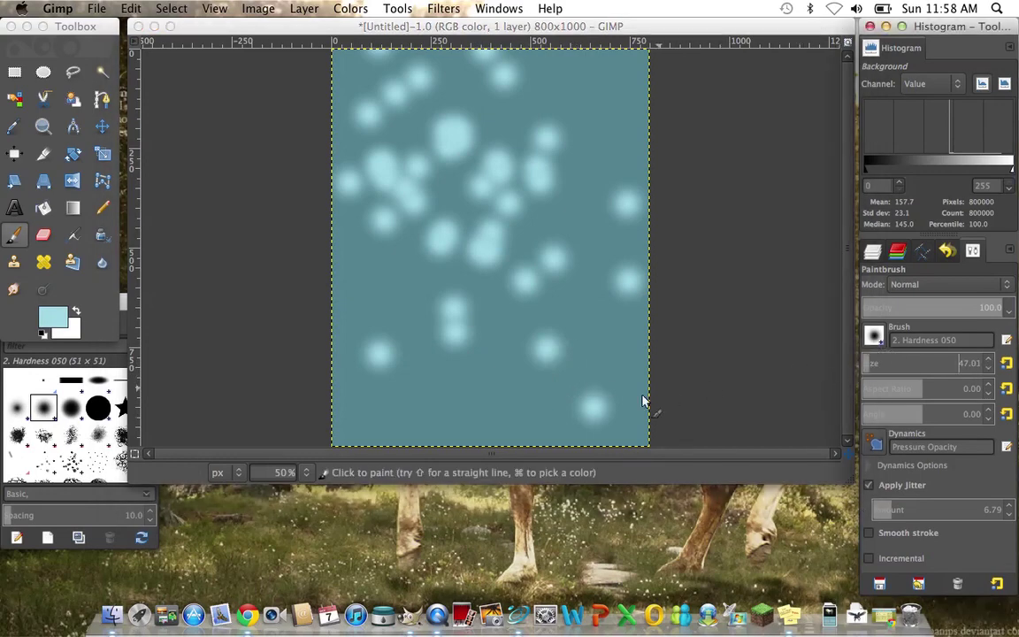
pyautogui.click(488, 428)
pyautogui.moveTo(489, 428)
pyautogui.mouseDown()
pyautogui.moveTo(531, 389)
pyautogui.moveTo(545, 346)
pyautogui.mouseUp()
pyautogui.moveTo(555, 89)
pyautogui.mouseDown()
pyautogui.moveTo(558, 143)
pyautogui.moveTo(575, 164)
pyautogui.mouseUp()
pyautogui.moveTo(395, 340); pyautogui.dragTo(414, 298)
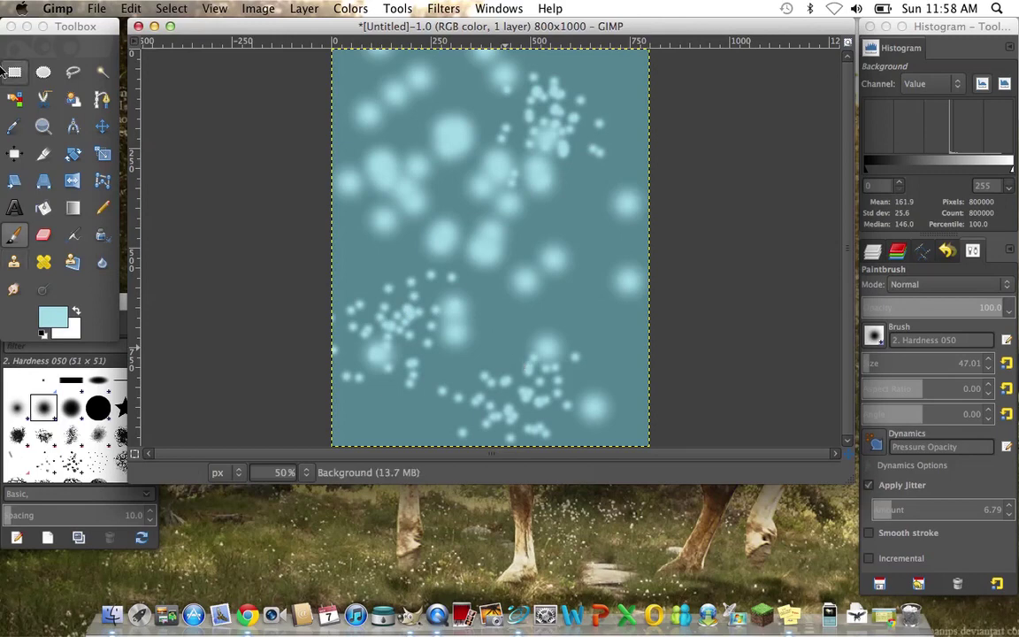
# Paint dark teal dots across the middle and lower canvas with a jittered brush of about 80 px
pyautogui.click(52, 317)
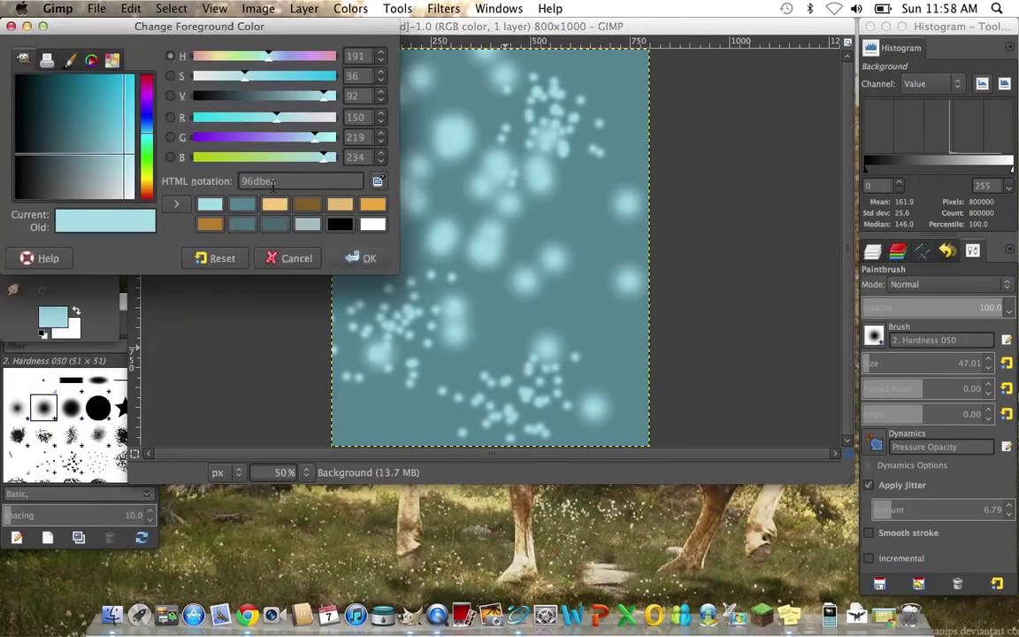
pyautogui.click(241, 205)
pyautogui.click(345, 258)
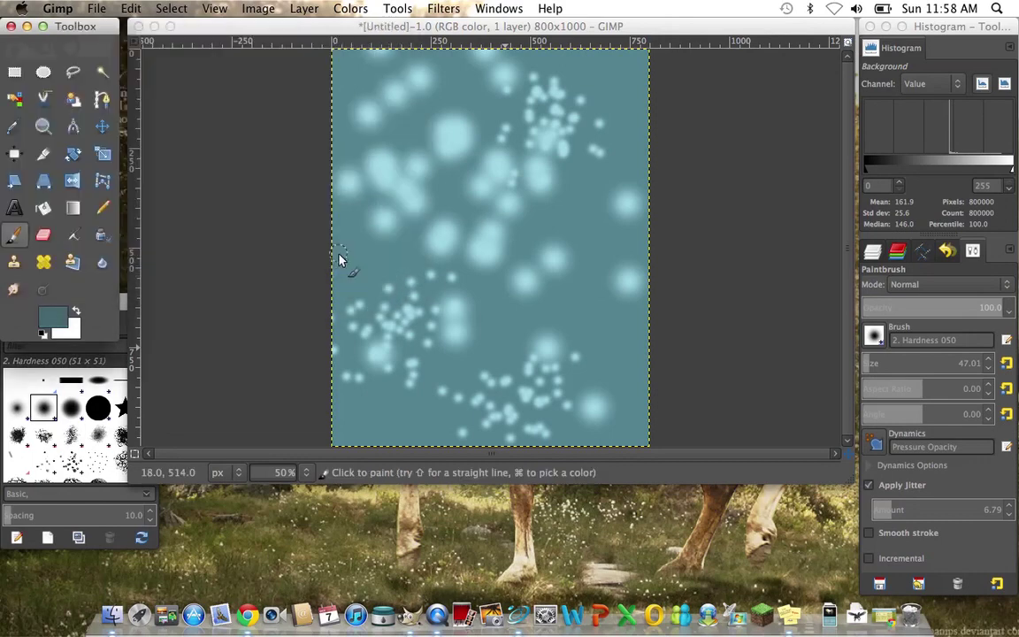
pyautogui.click(869, 486)
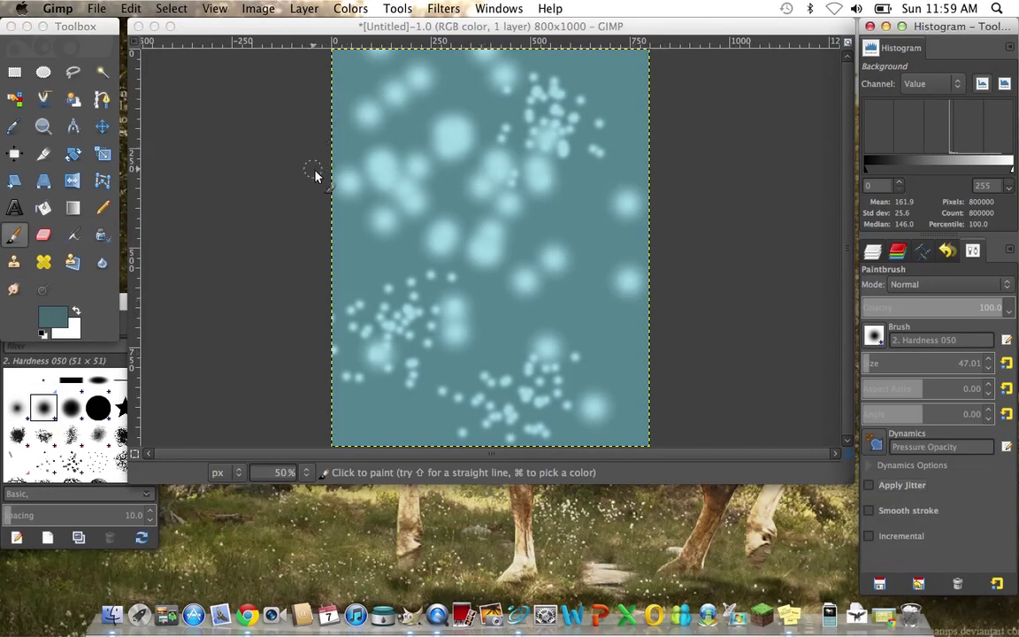
pyautogui.click(869, 486)
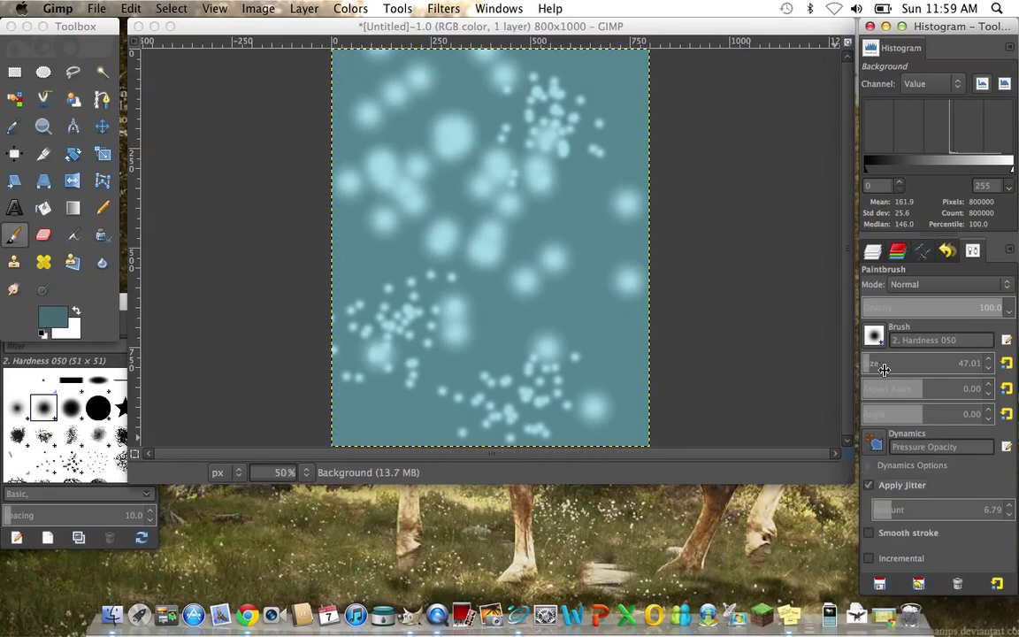
pyautogui.moveTo(874, 361); pyautogui.dragTo(864, 368)
pyautogui.moveTo(518, 268); pyautogui.dragTo(411, 167)
pyautogui.moveTo(435, 419); pyautogui.dragTo(601, 361)
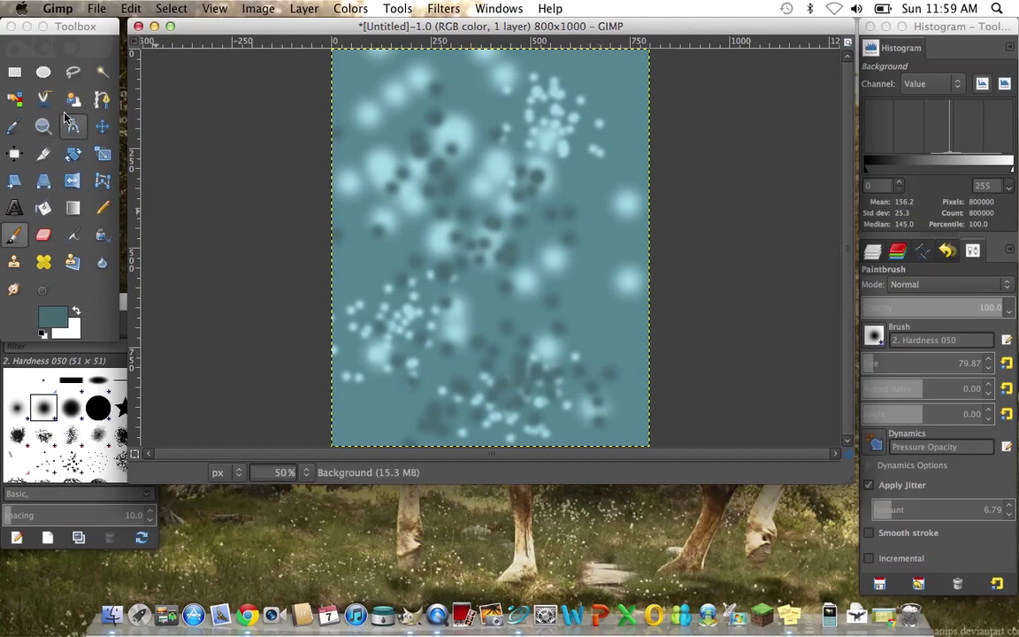
# Select a wide rectangle over the lower canvas and fill it with the white background colour
pyautogui.click(15, 72)
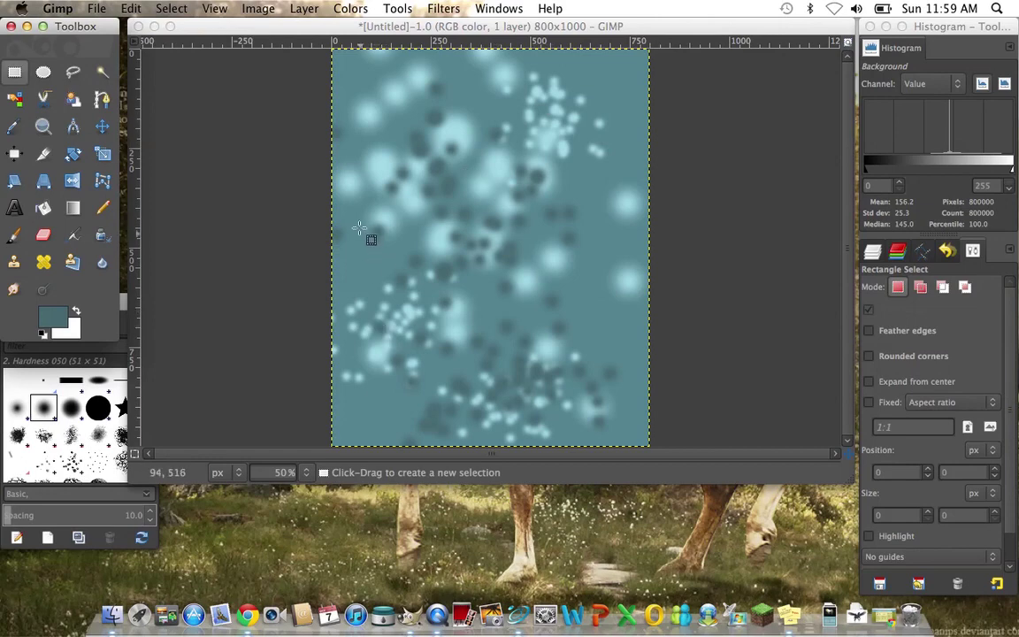
pyautogui.moveTo(346, 246); pyautogui.dragTo(637, 428)
pyautogui.rightClick(482, 345)
pyautogui.moveTo(513, 381)
pyautogui.click(682, 577)
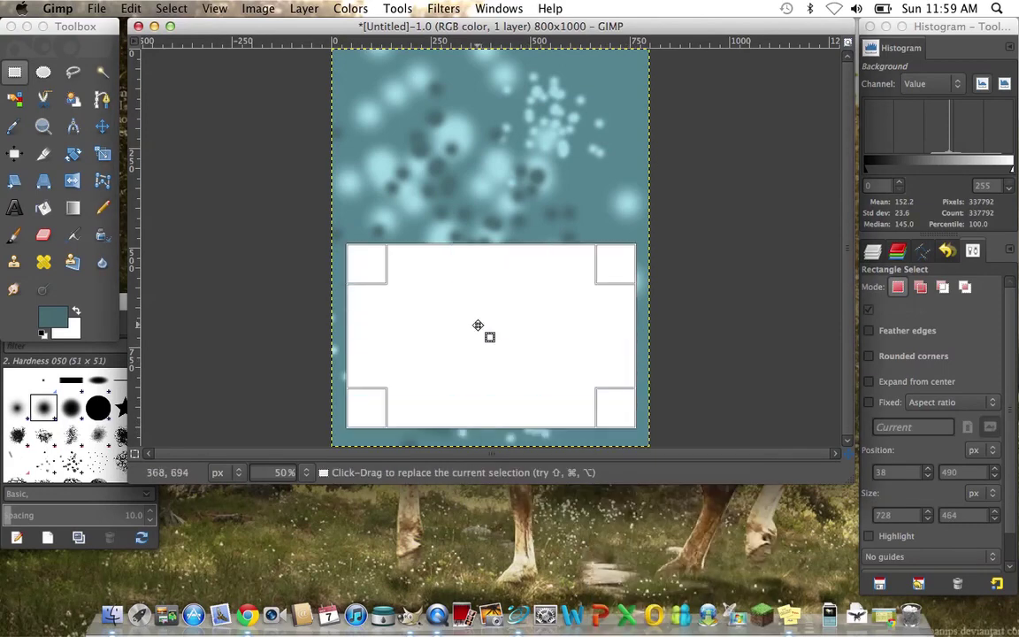
# Fade the white fill to 30% opacity
pyautogui.rightClick(478, 325)
pyautogui.moveTo(519, 357)
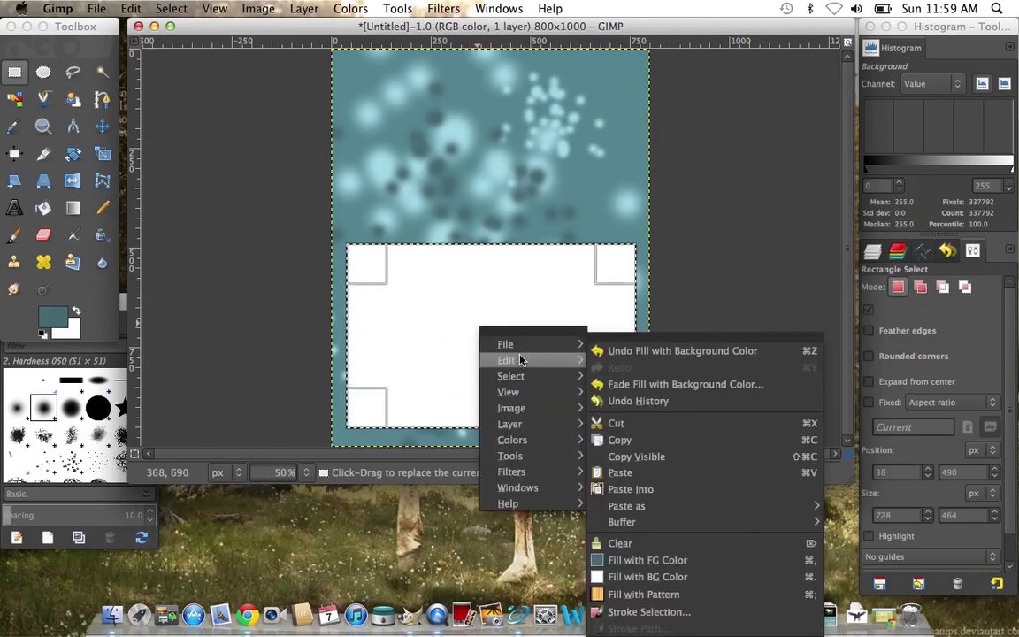
pyautogui.click(602, 387)
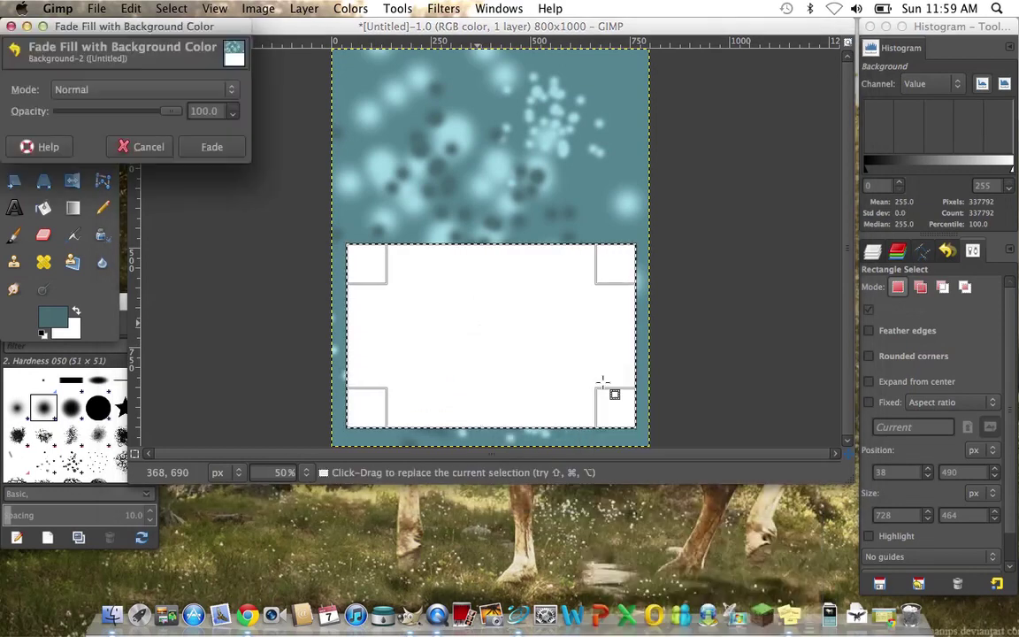
pyautogui.doubleClick(207, 119)
pyautogui.write('30')
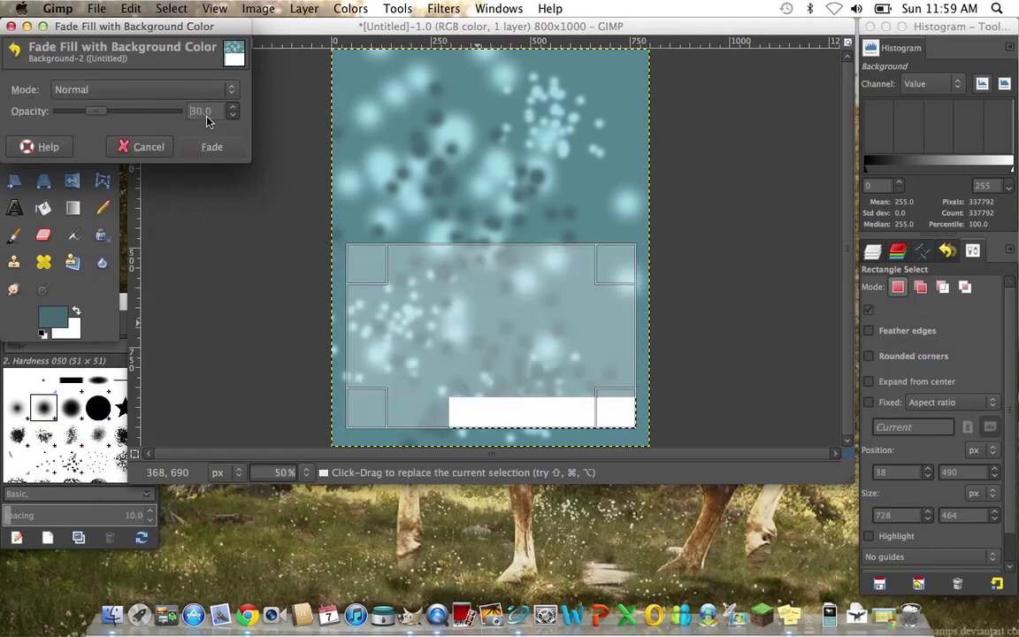
pyautogui.click(211, 147)
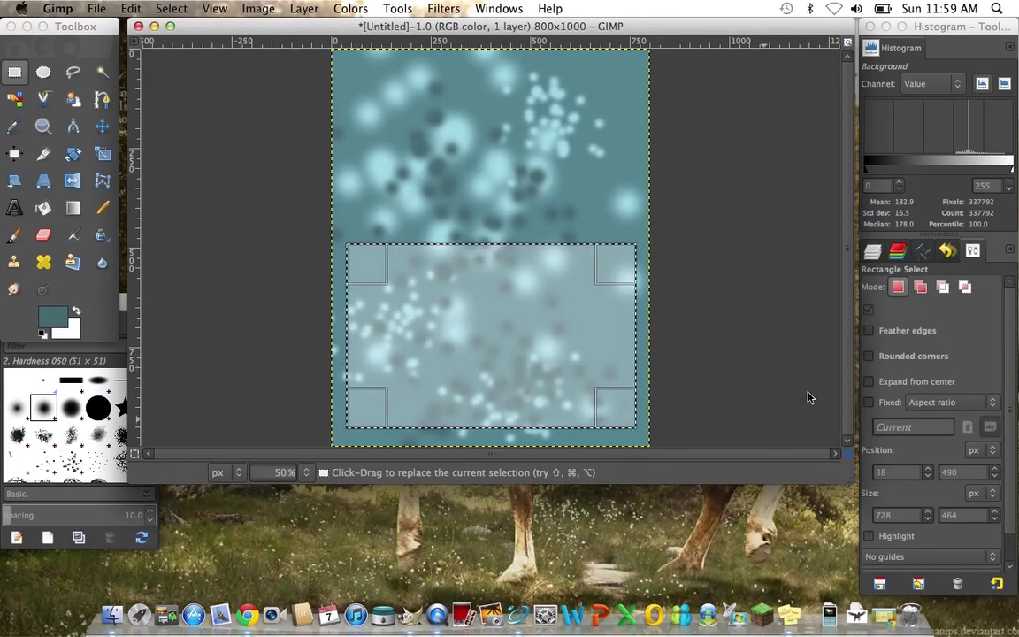
# Add a new transparent layer named 'Boxes'
pyautogui.click(873, 251)
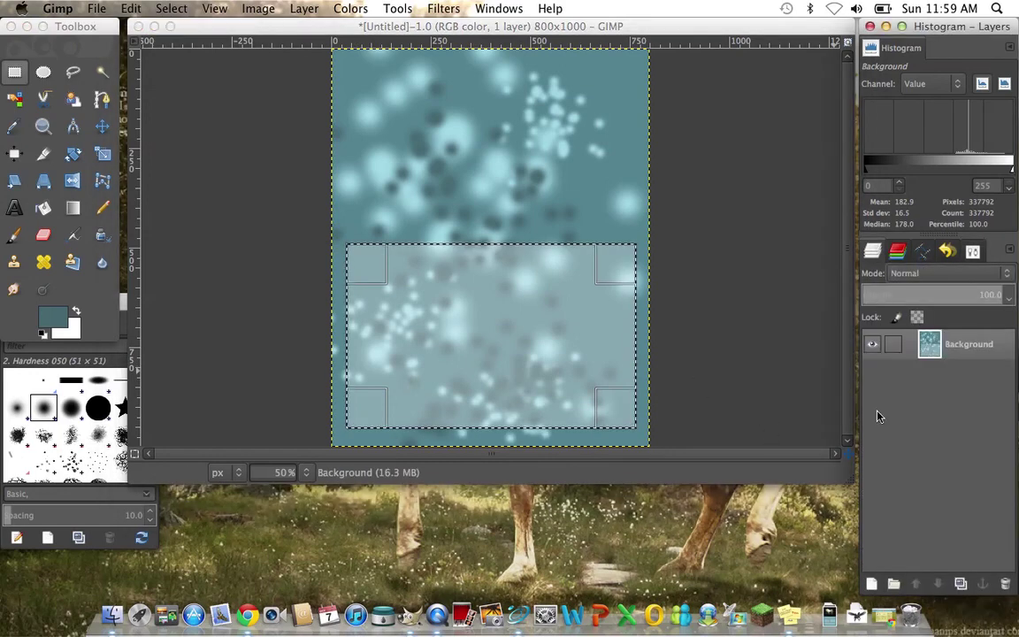
pyautogui.click(871, 584)
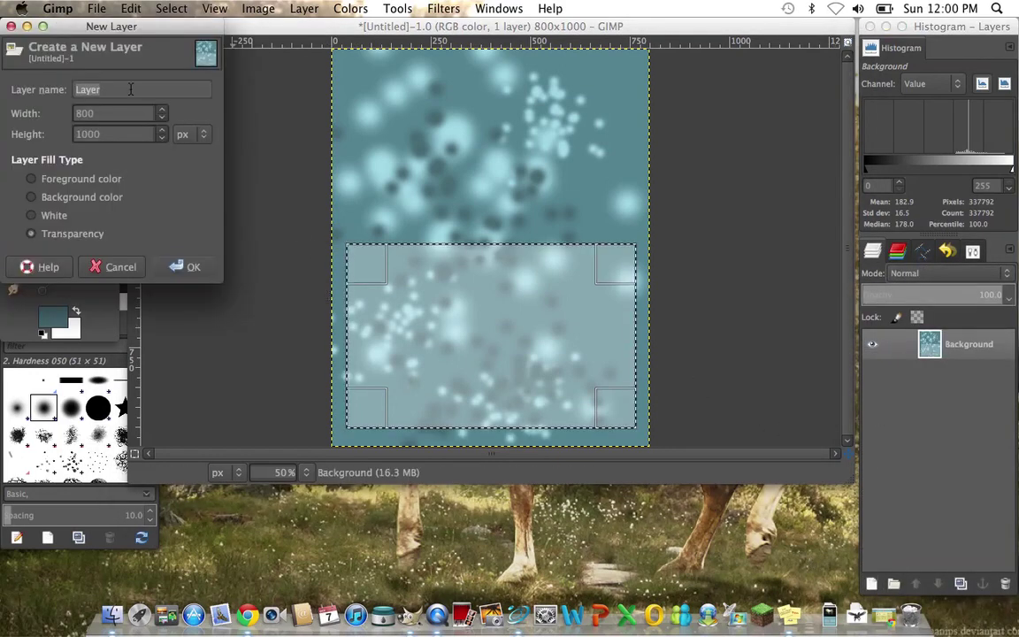
pyautogui.press('BackSpace')
pyautogui.write('Boxe')
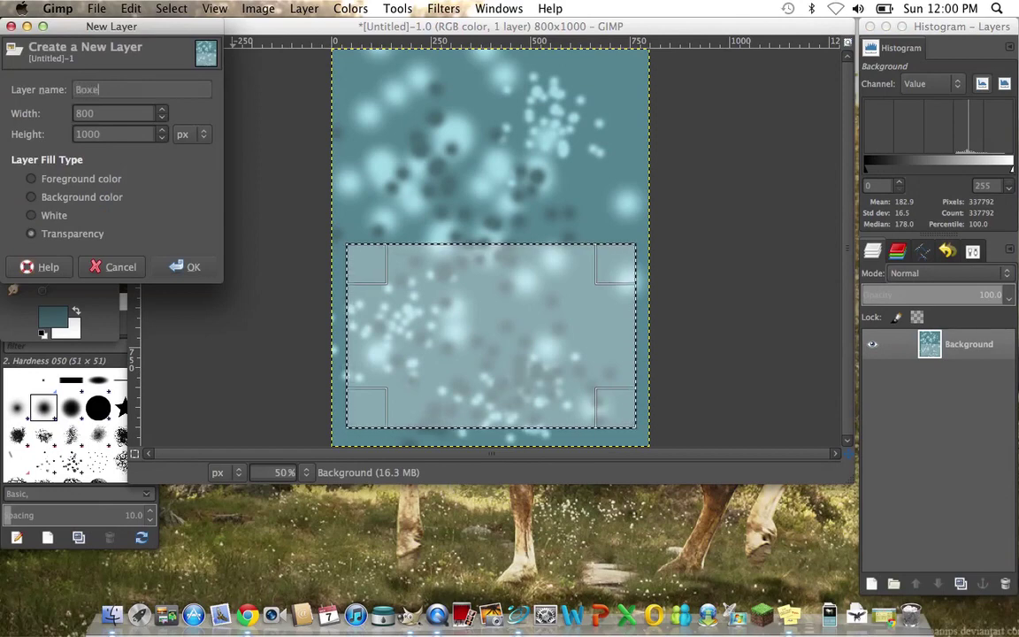
pyautogui.write('s')
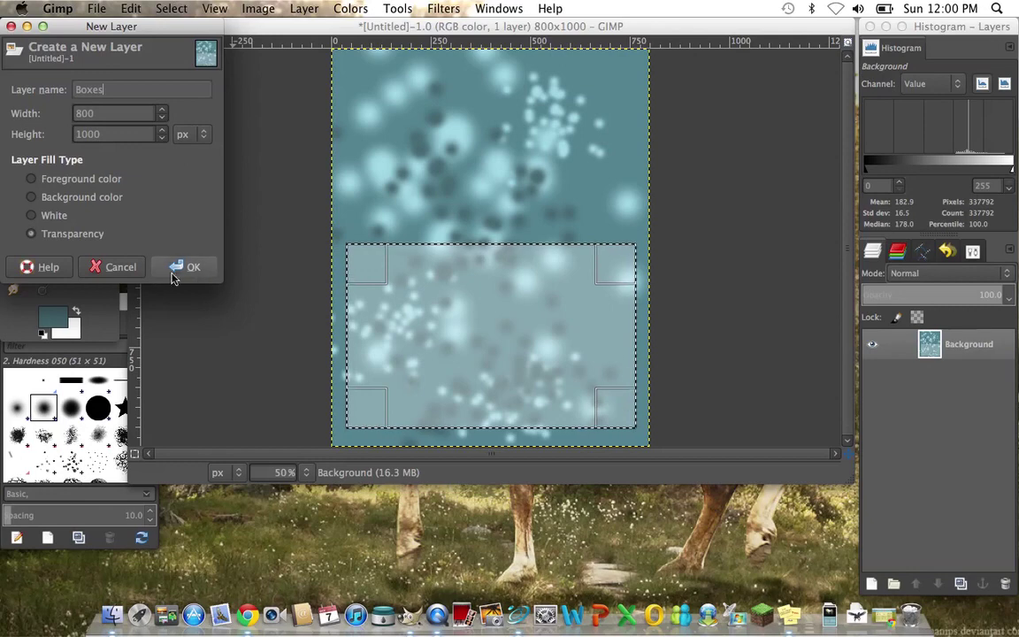
pyautogui.click(199, 274)
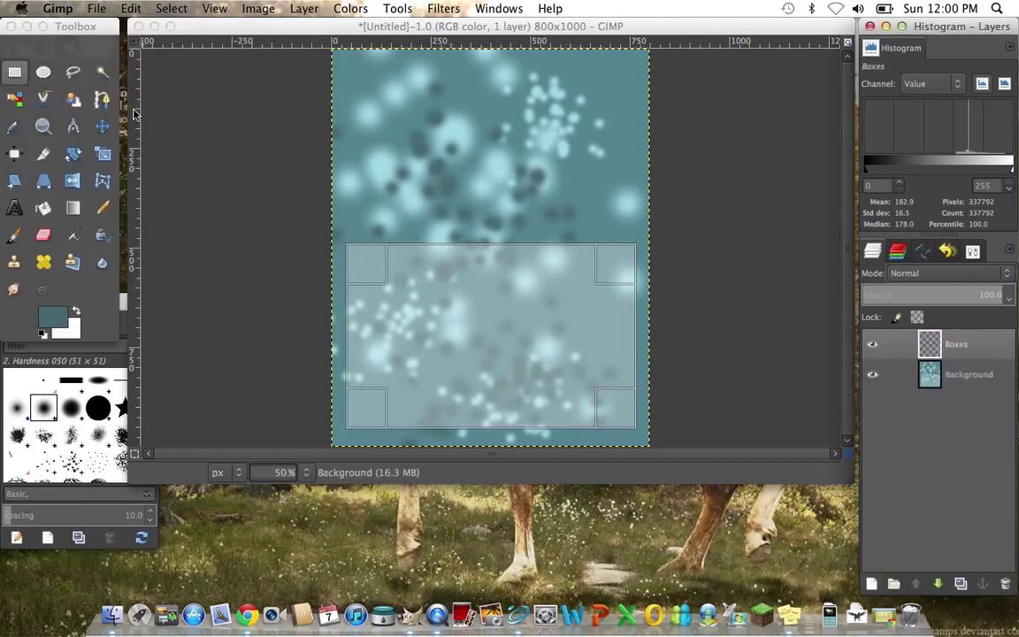
# Select a rectangle across the upper layout above the lower box, adjusting its edges
pyautogui.doubleClick(14, 74)
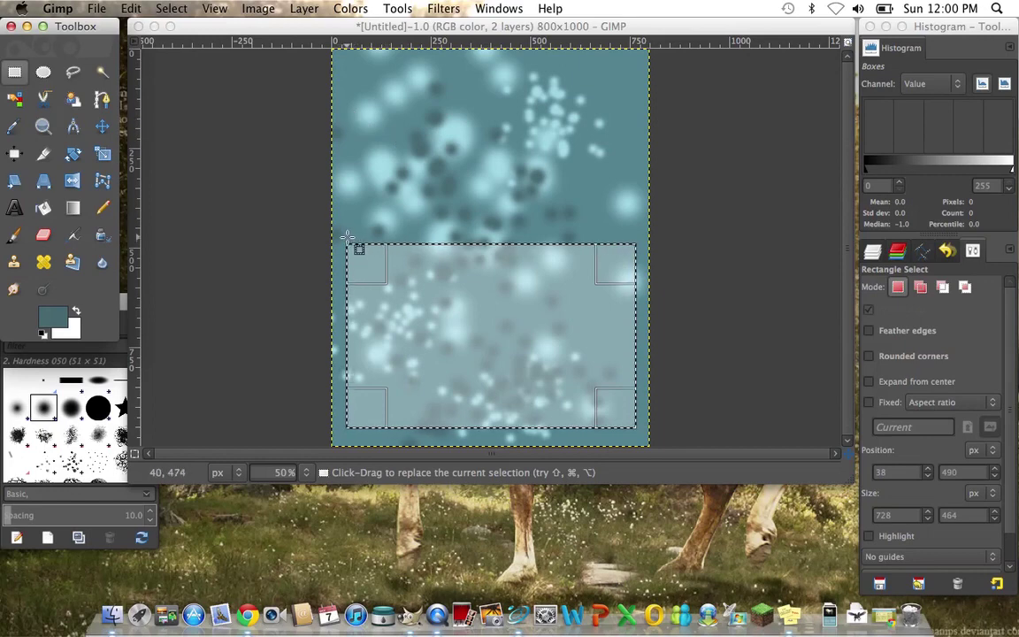
pyautogui.moveTo(357, 243); pyautogui.dragTo(633, 132)
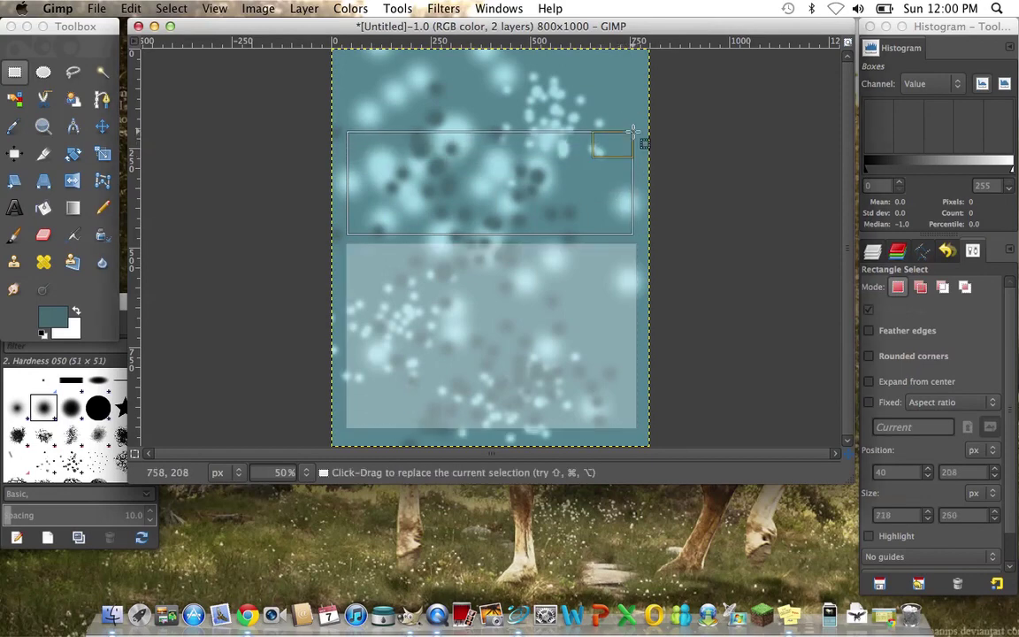
pyautogui.click(474, 178)
pyautogui.click(472, 175)
pyautogui.moveTo(473, 175); pyautogui.dragTo(472, 165)
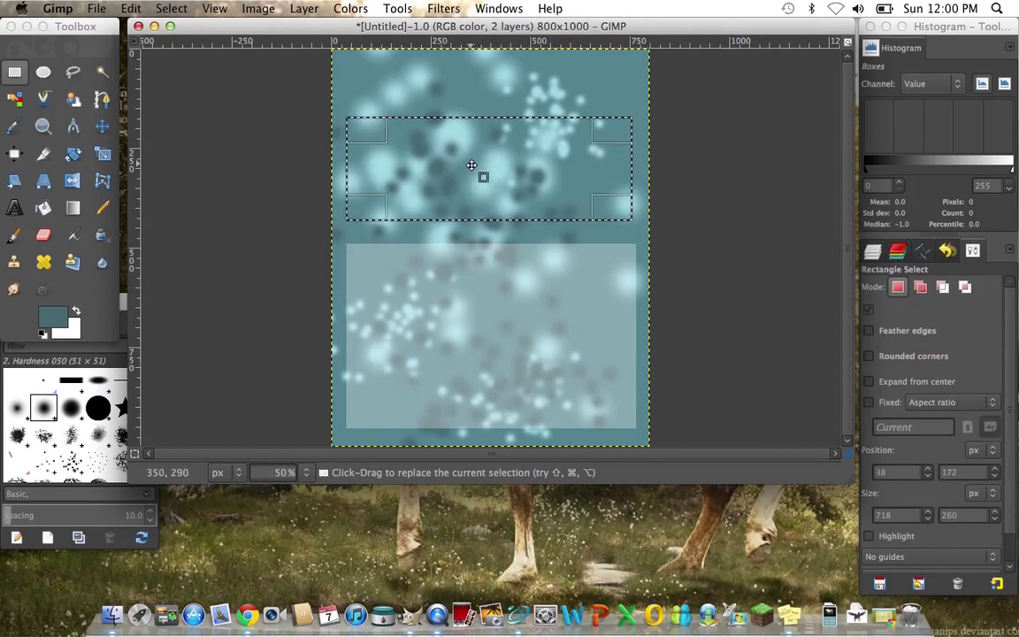
pyautogui.moveTo(621, 172); pyautogui.dragTo(625, 170)
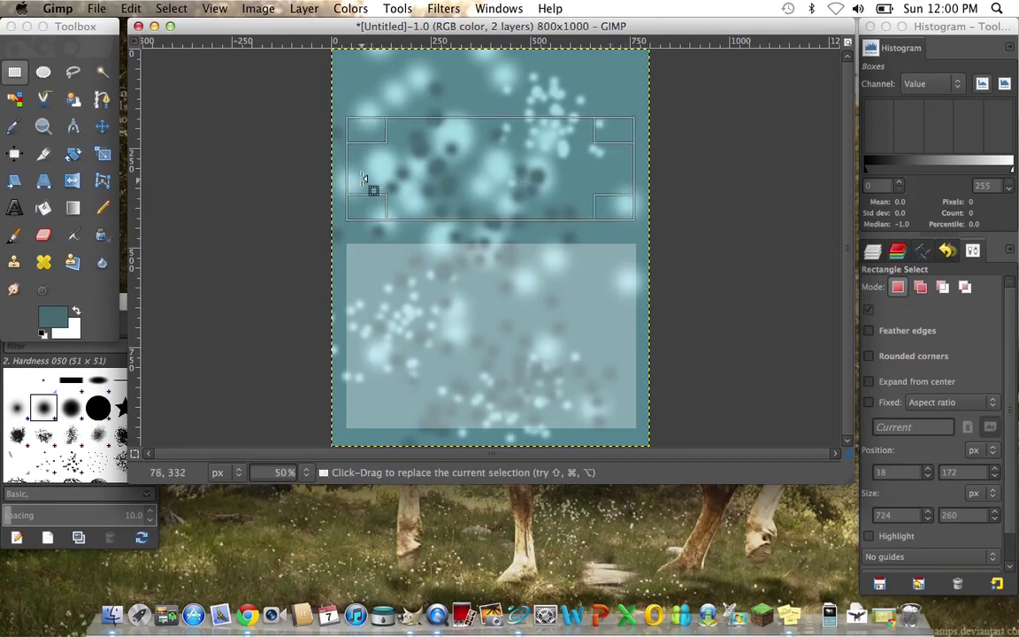
pyautogui.moveTo(363, 177); pyautogui.dragTo(362, 176)
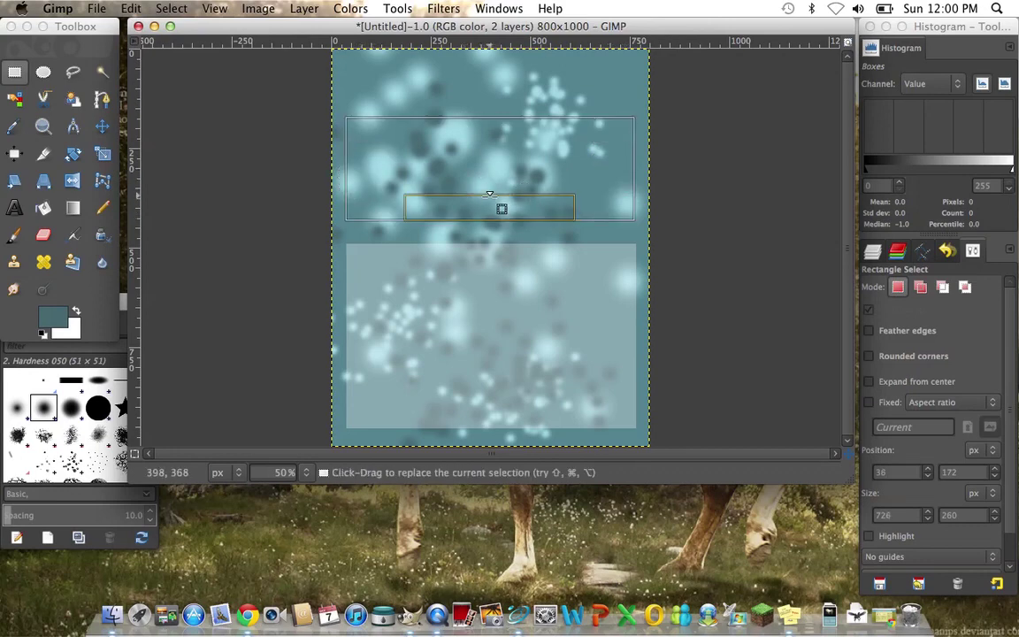
pyautogui.moveTo(492, 202); pyautogui.dragTo(491, 202)
# Fill the upper selection with white and fade it to 30% opacity
pyautogui.rightClick(497, 159)
pyautogui.moveTo(524, 193)
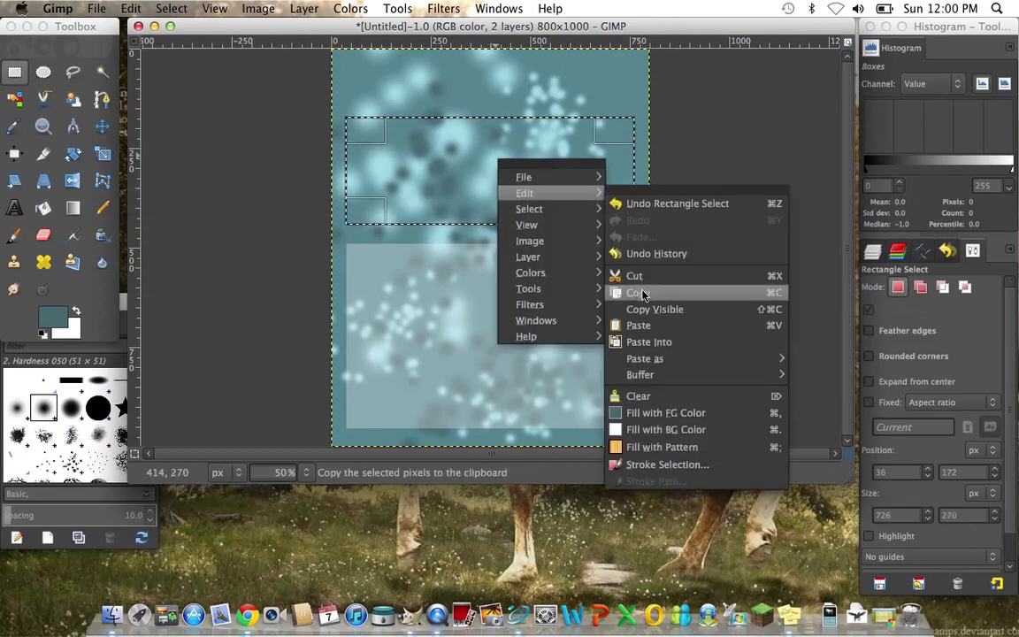
pyautogui.click(642, 414)
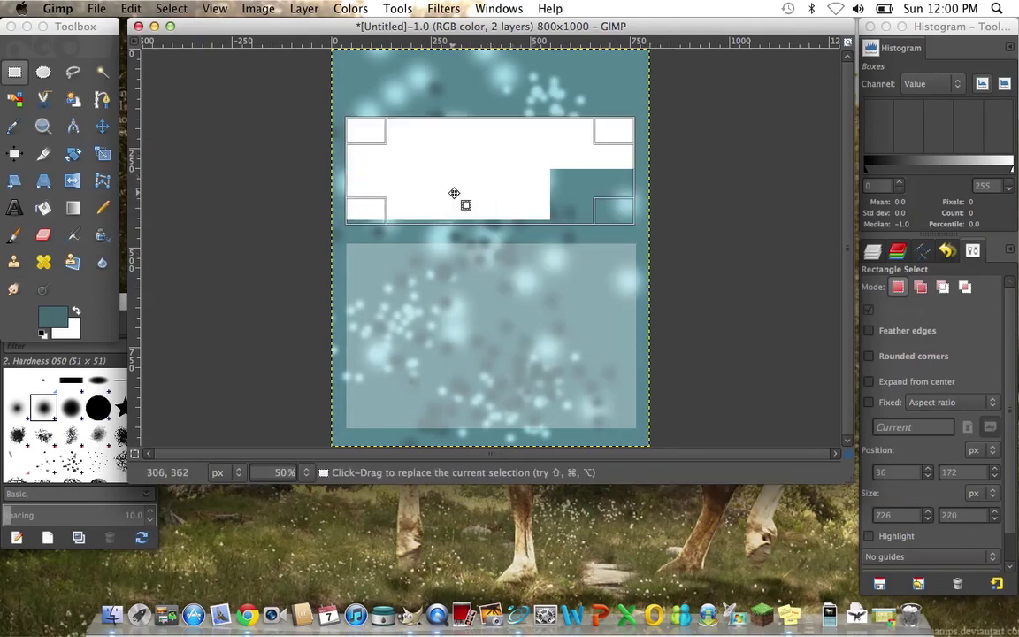
pyautogui.rightClick(475, 163)
pyautogui.moveTo(500, 198)
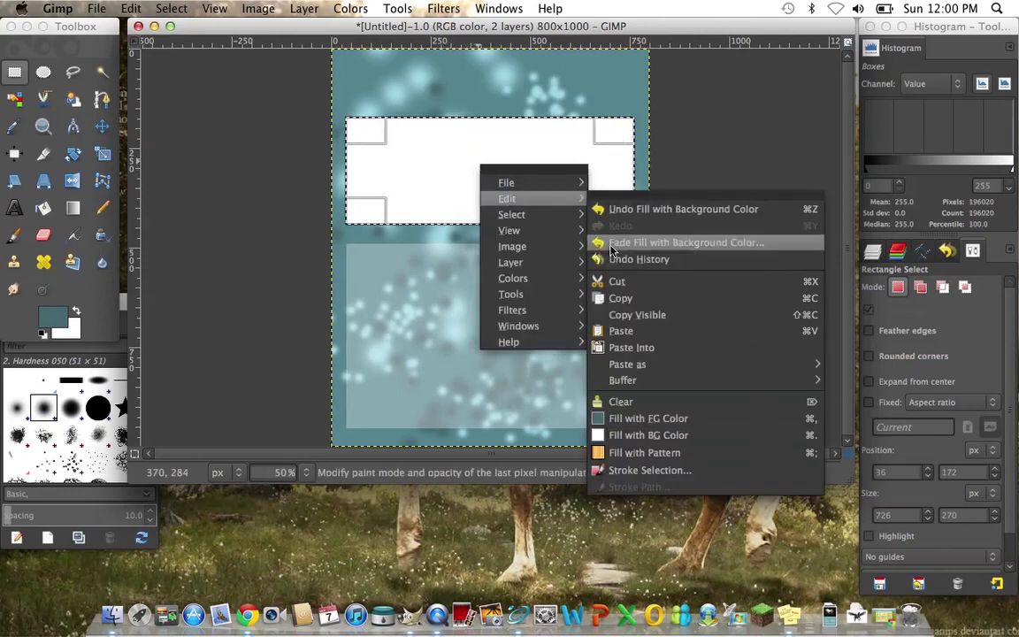
pyautogui.click(609, 243)
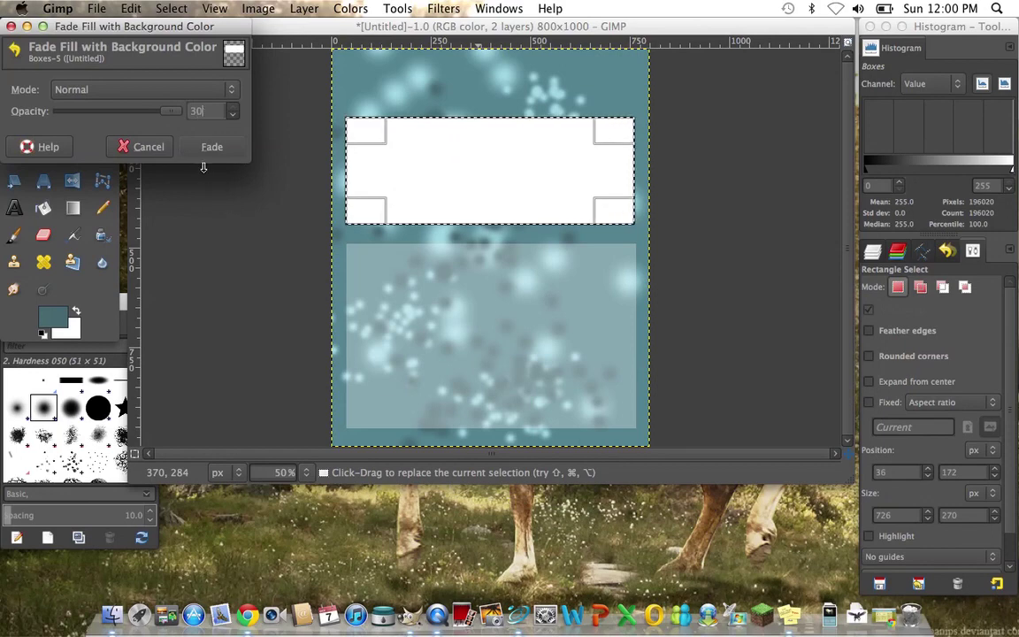
pyautogui.click(209, 147)
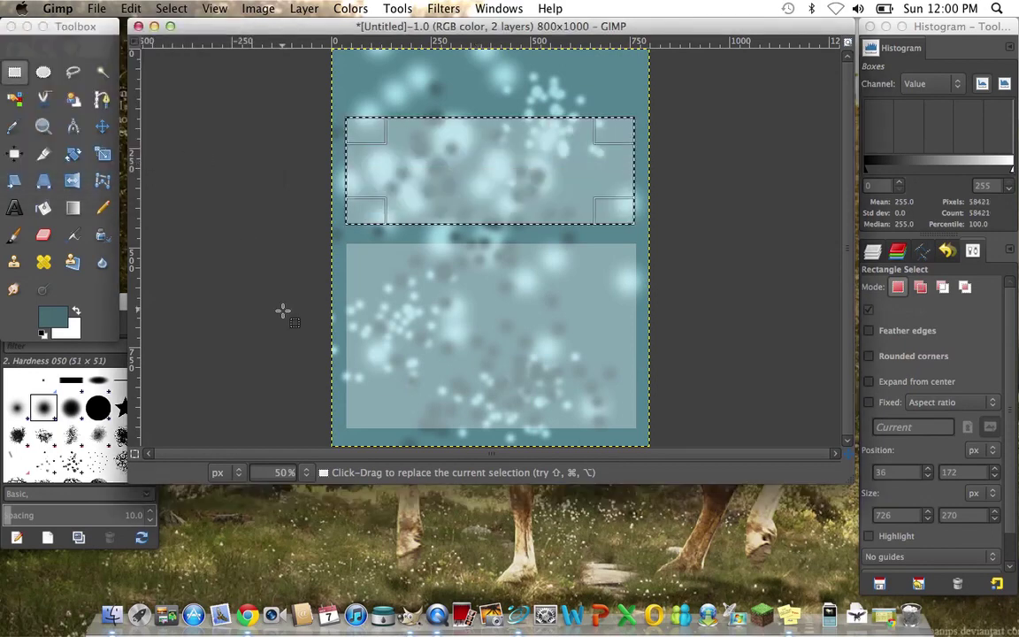
pyautogui.click(872, 252)
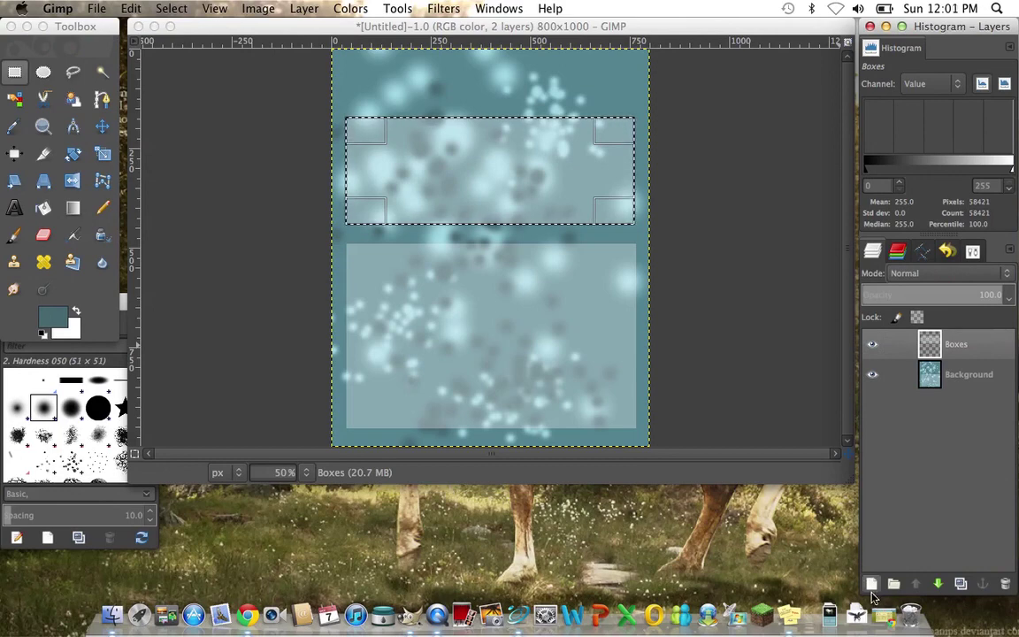
# Add a new layer named Heading
pyautogui.click(872, 589)
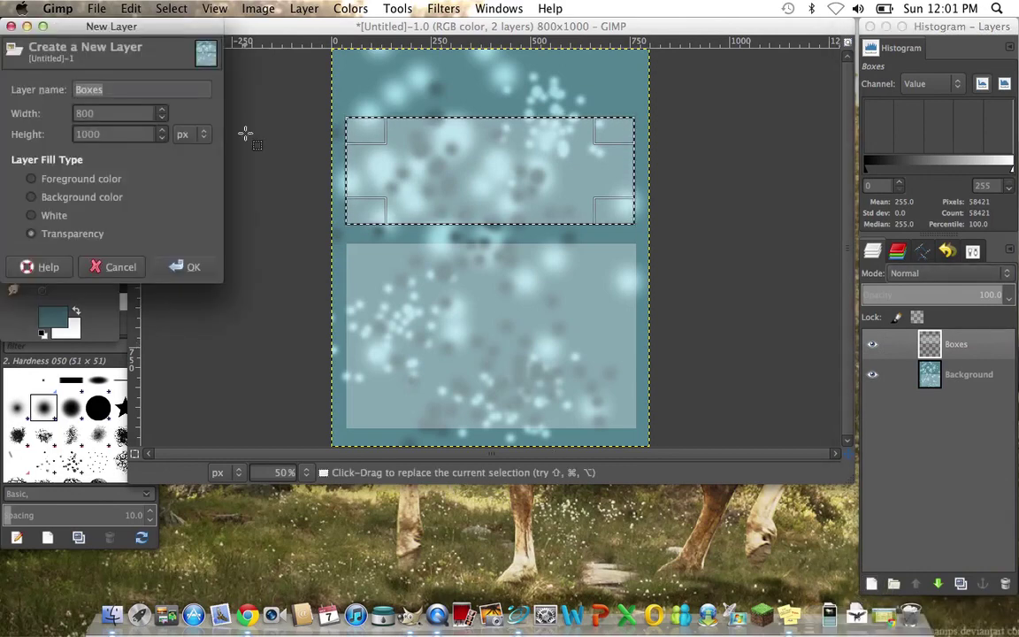
pyautogui.press('BackSpace')
pyautogui.write('Heading')
pyautogui.click(186, 267)
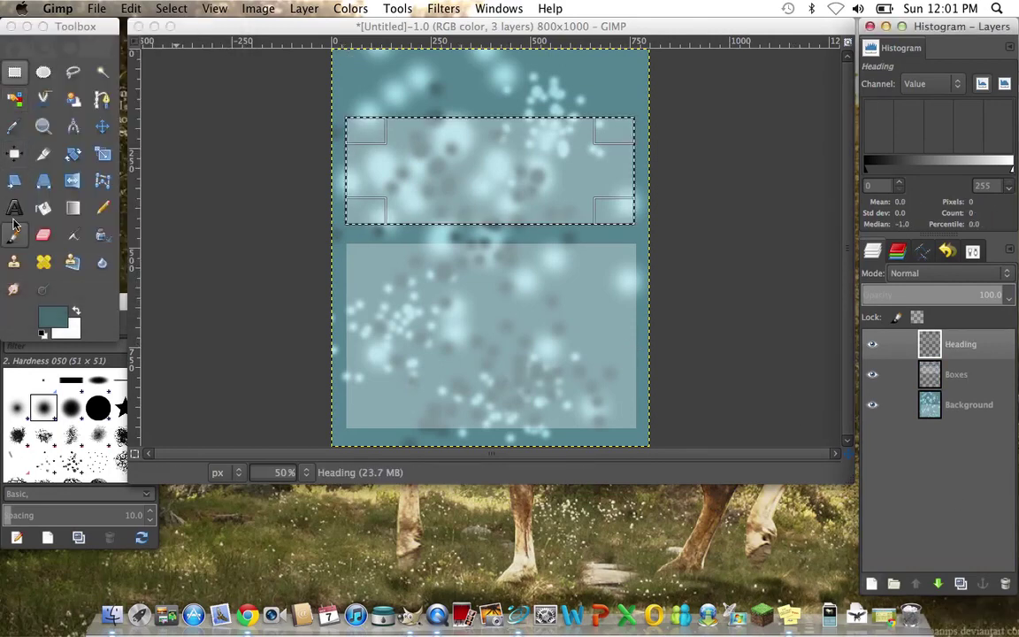
# Draw a title text box across the top of the page with black text colour
pyautogui.click(14, 207)
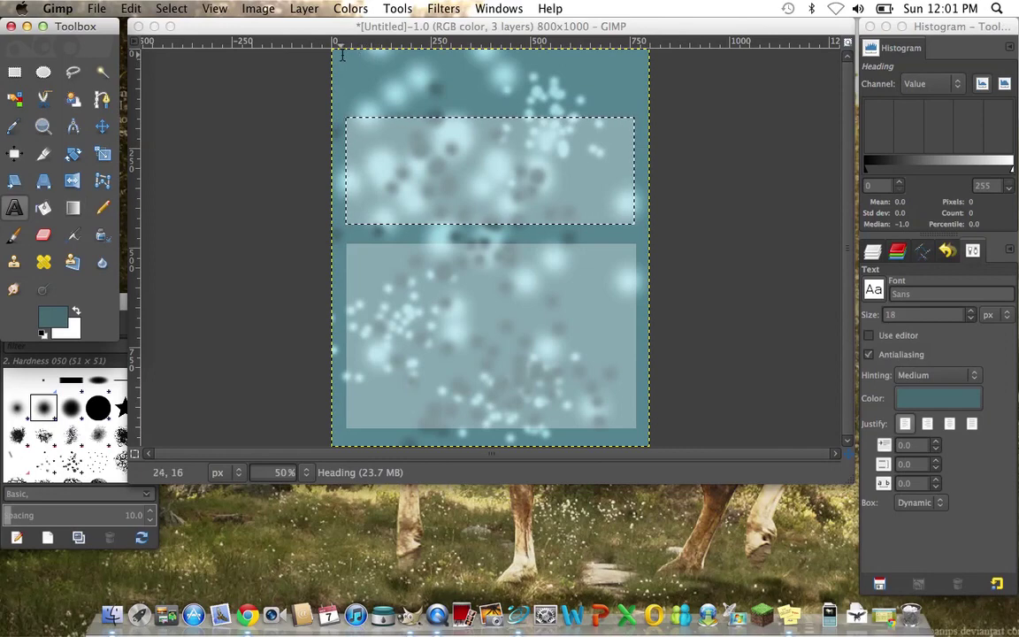
pyautogui.moveTo(342, 55); pyautogui.dragTo(631, 103)
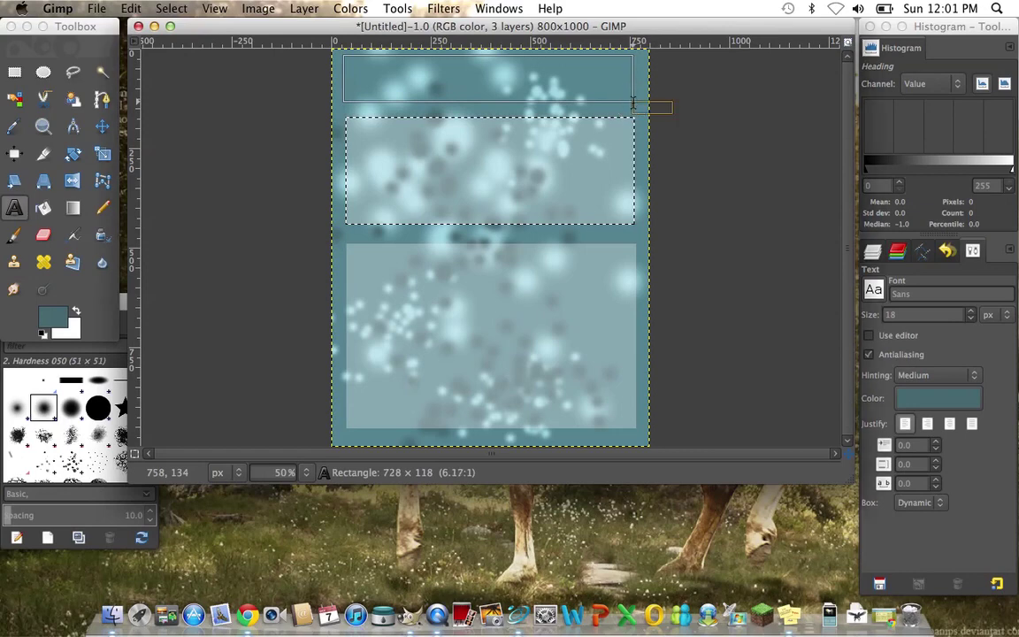
pyautogui.click(549, 81)
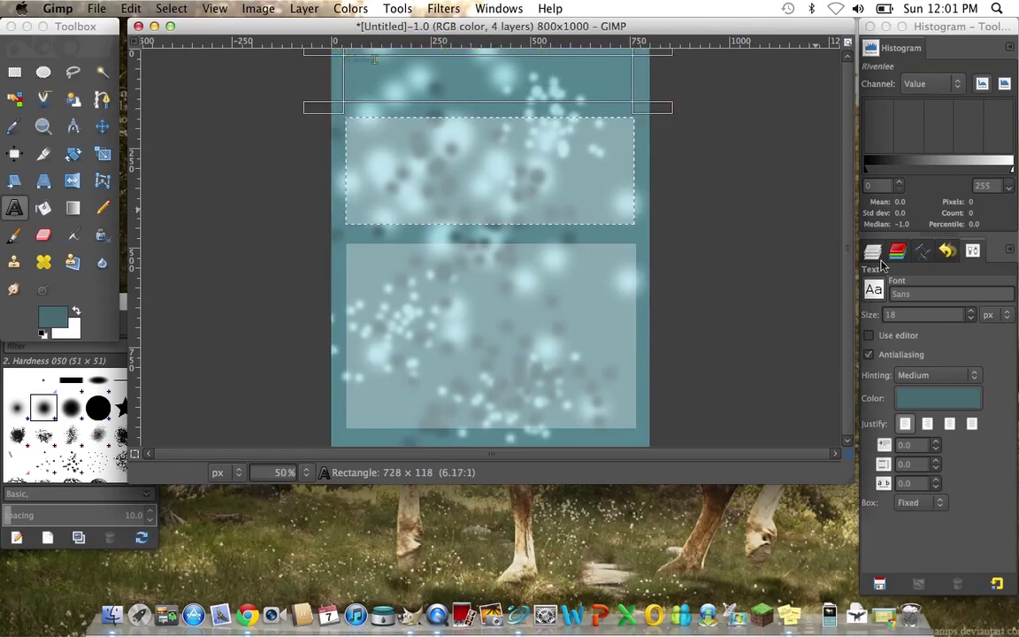
pyautogui.click(921, 394)
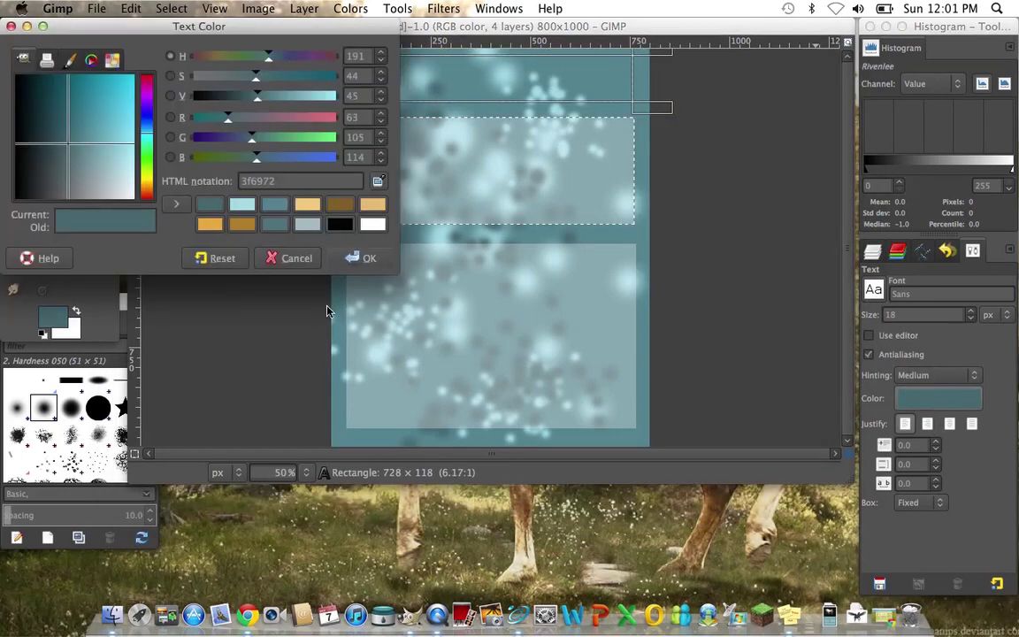
pyautogui.moveTo(103, 175); pyautogui.dragTo(209, 232)
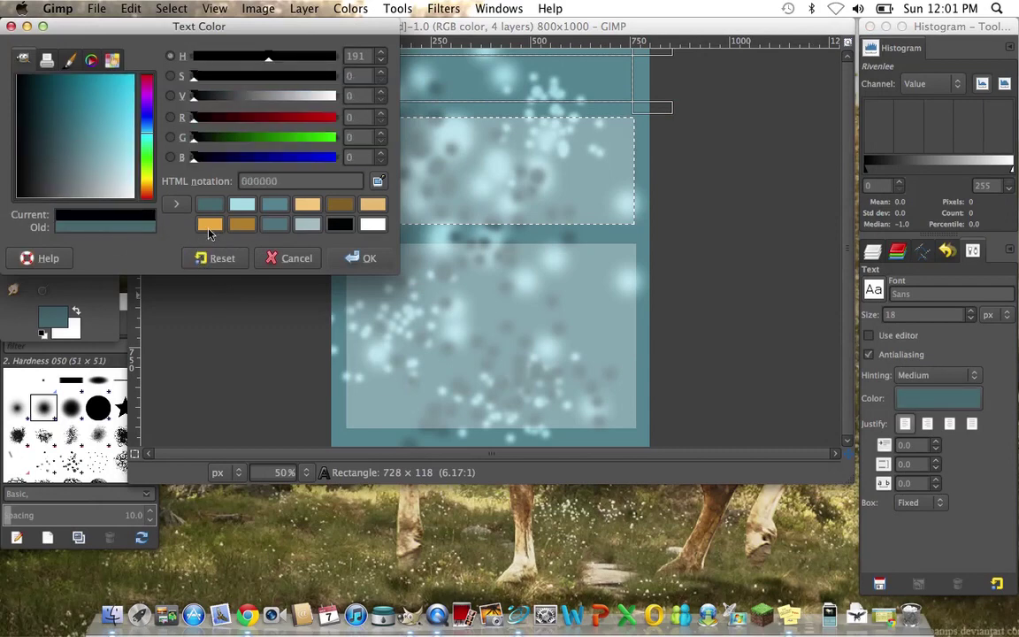
pyautogui.click(361, 257)
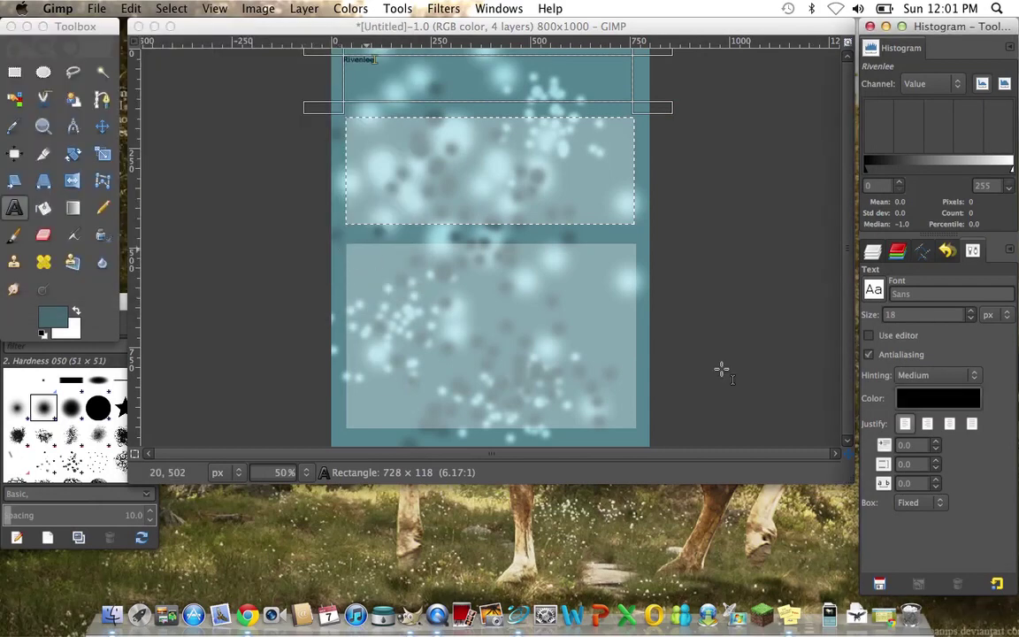
# Set the Rivenlee title to Edwardian Script ITC Semi-Expanded at size 110
pyautogui.click(943, 293)
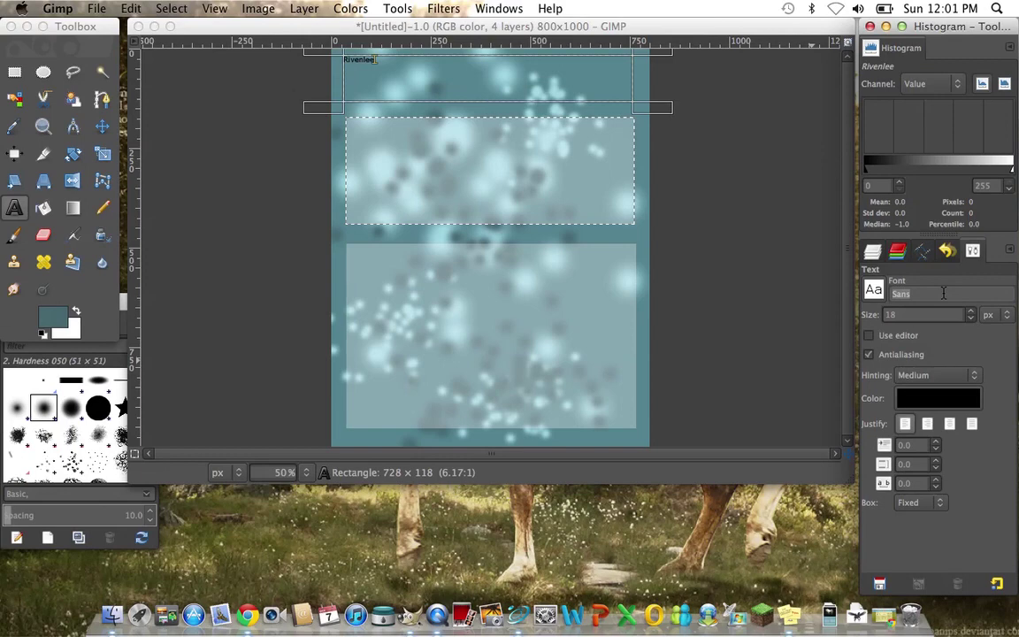
pyautogui.write('E')
pyautogui.click(933, 319)
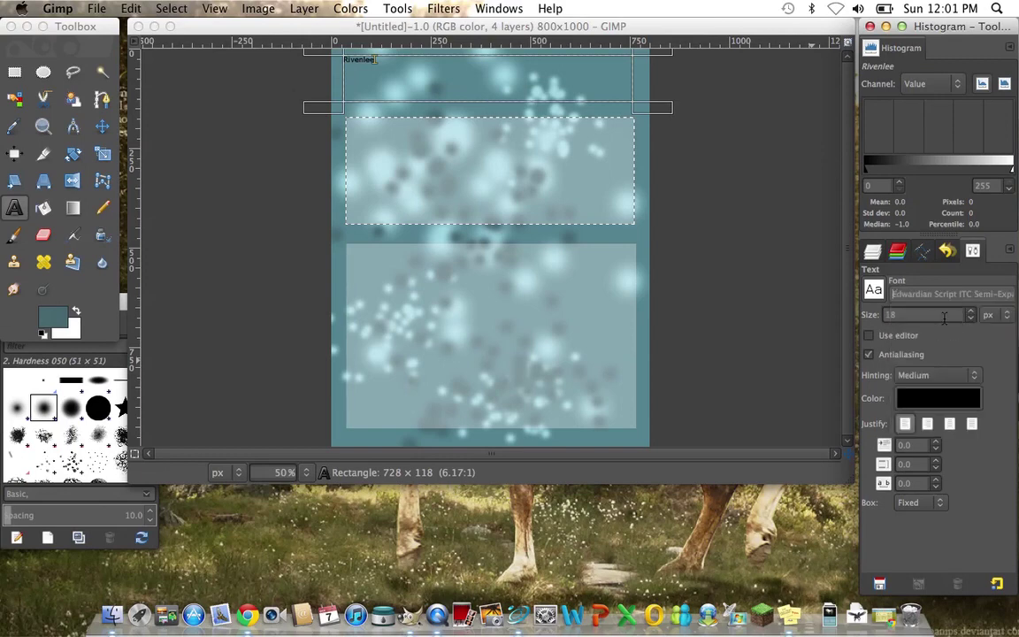
pyautogui.click(874, 289)
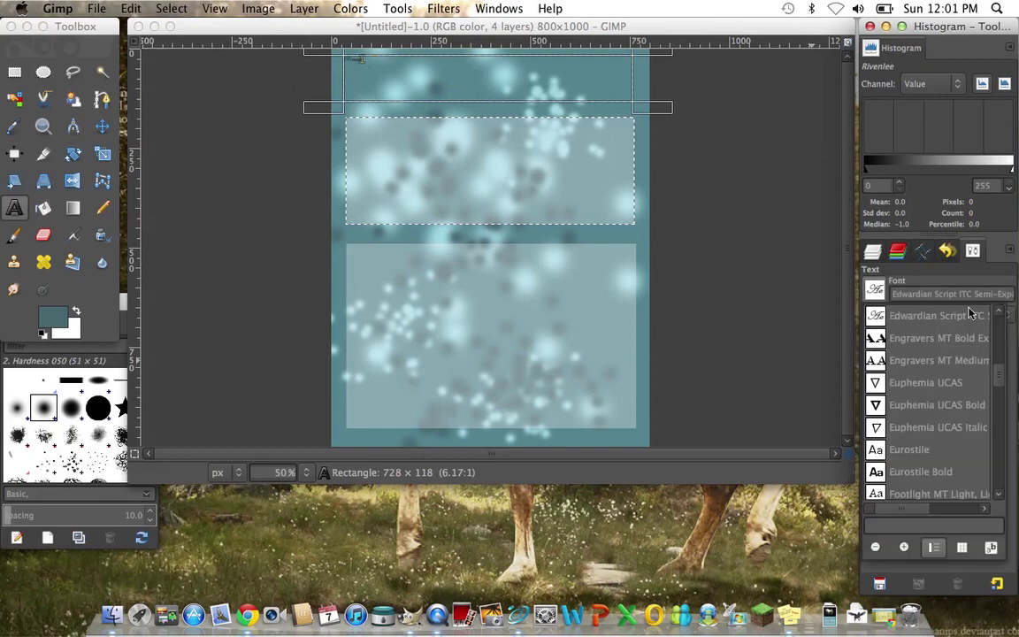
pyautogui.click(998, 304)
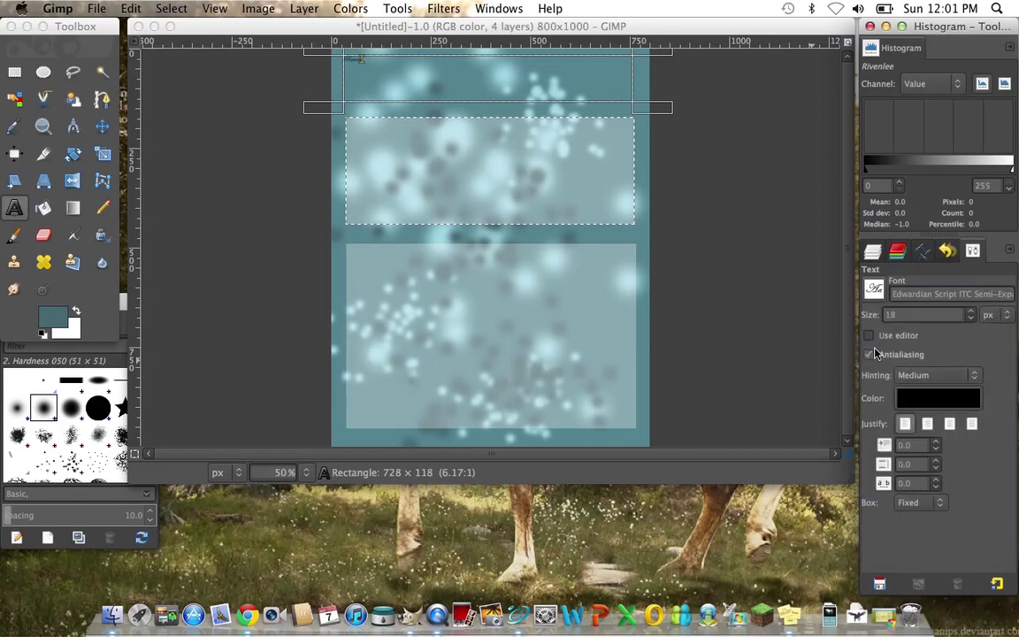
pyautogui.click(971, 311)
pyautogui.click(973, 314)
pyautogui.click(973, 314)
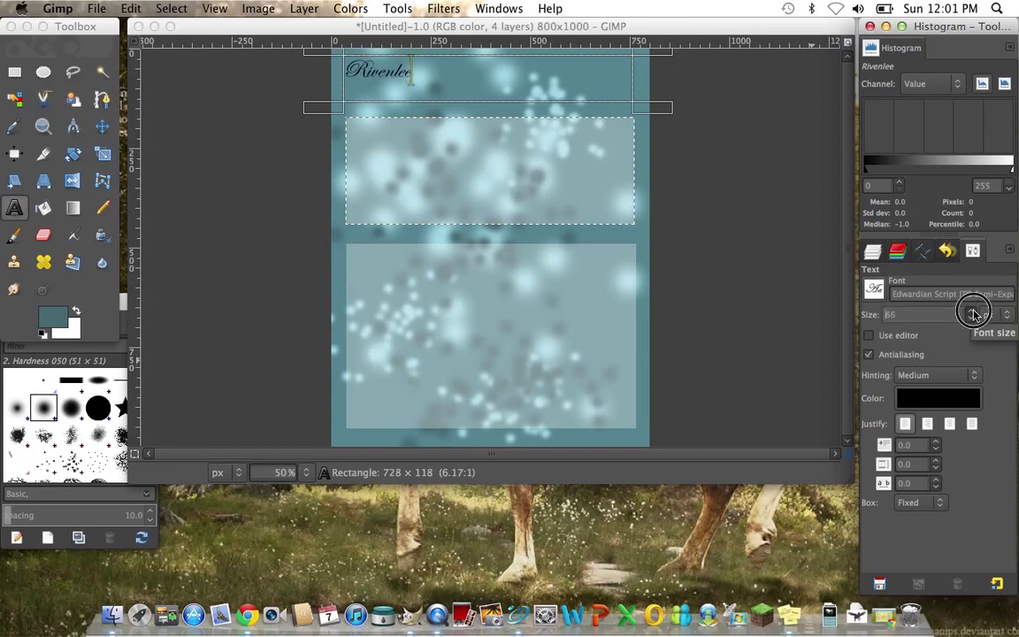
pyautogui.click(973, 314)
pyautogui.click(973, 314)
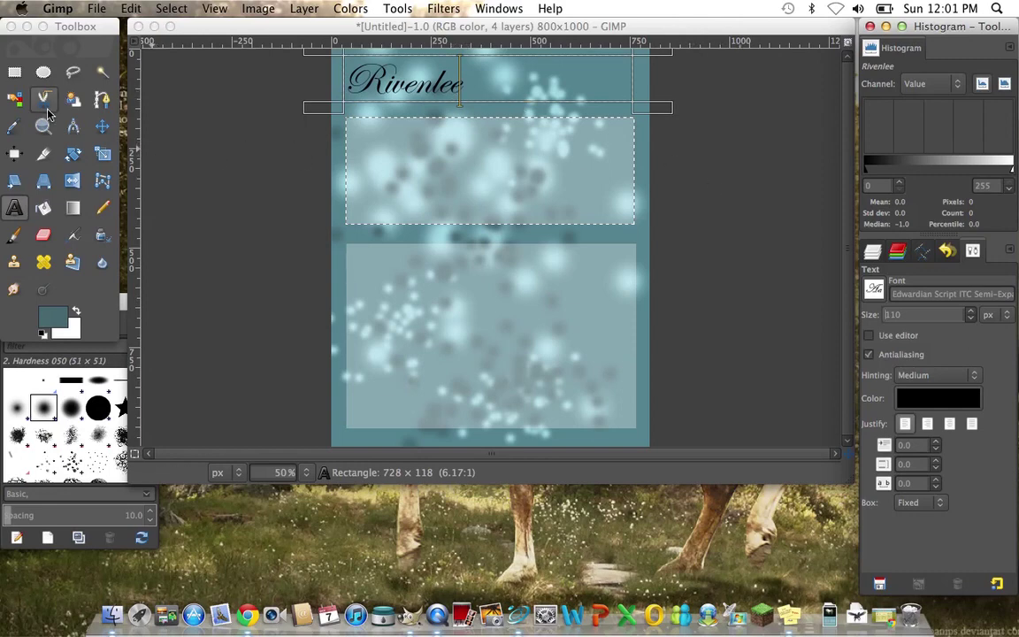
# Add another new layer named Sub
pyautogui.click(872, 252)
pyautogui.click(872, 582)
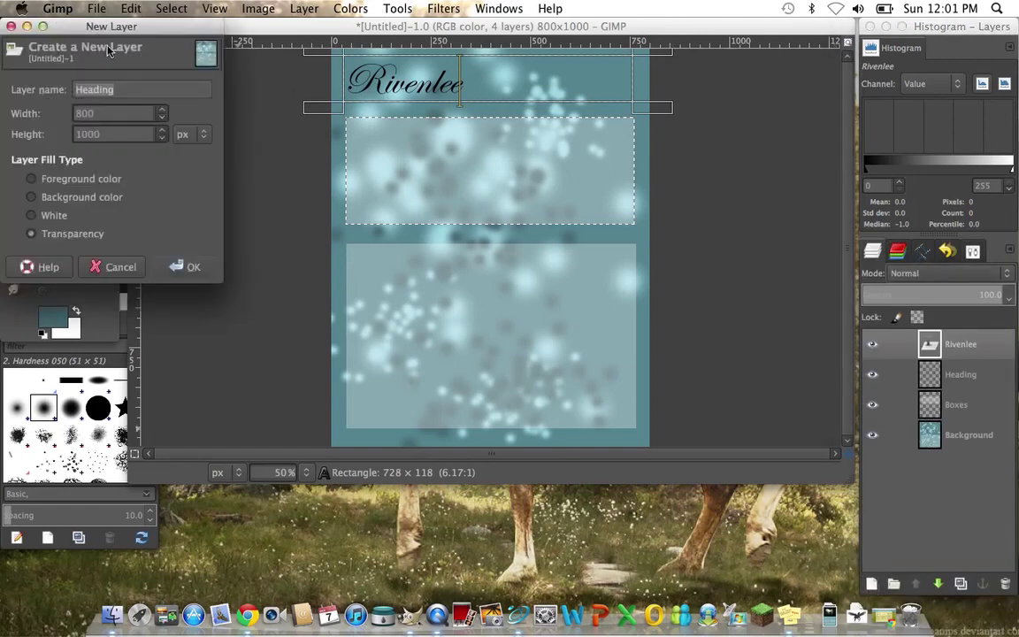
pyautogui.press('BackSpace')
pyautogui.click(194, 269)
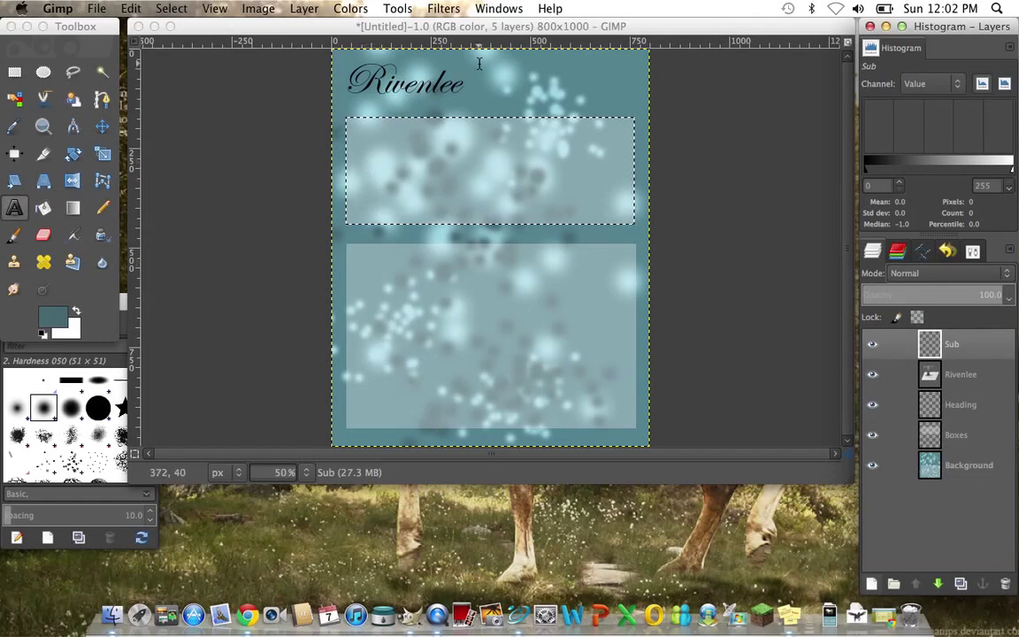
# Draw a quote text box beside the Rivenlee title, type 'No Time' and lower the size
pyautogui.click(515, 80)
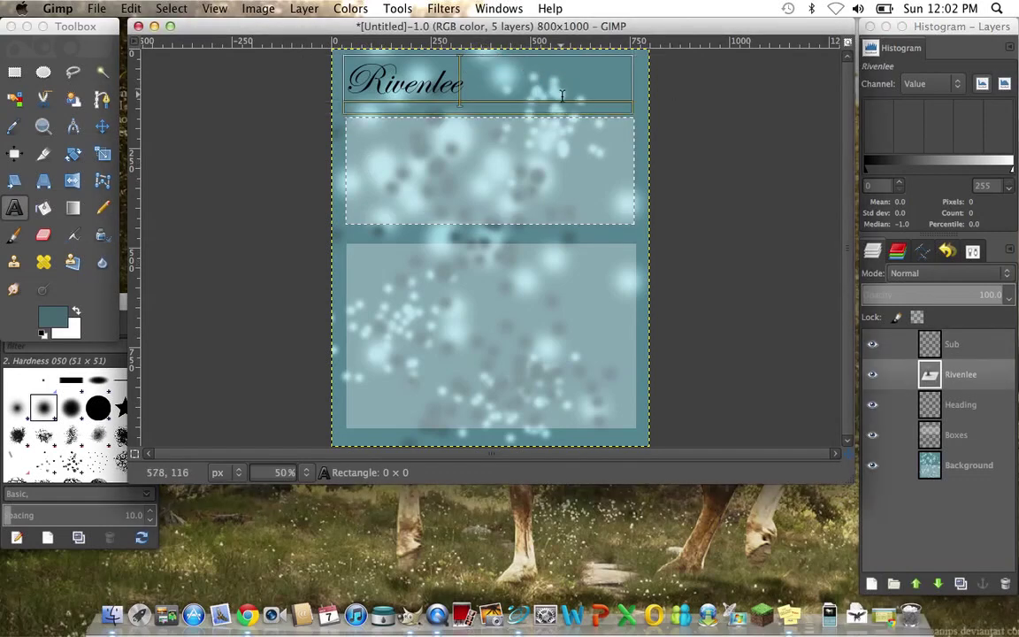
pyautogui.click(662, 152)
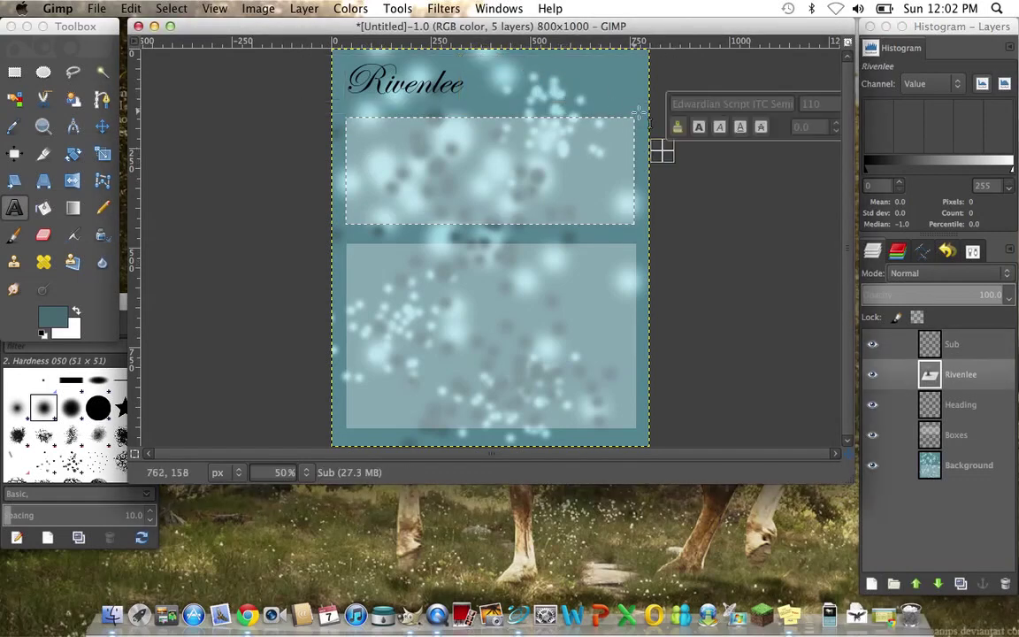
pyautogui.moveTo(639, 113); pyautogui.dragTo(474, 64)
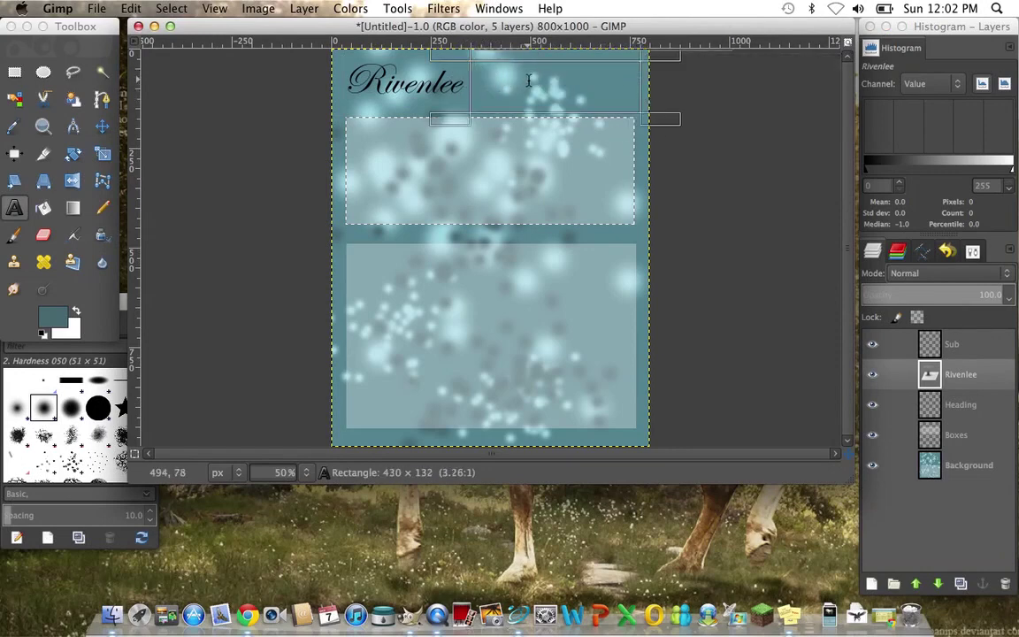
pyautogui.write('No')
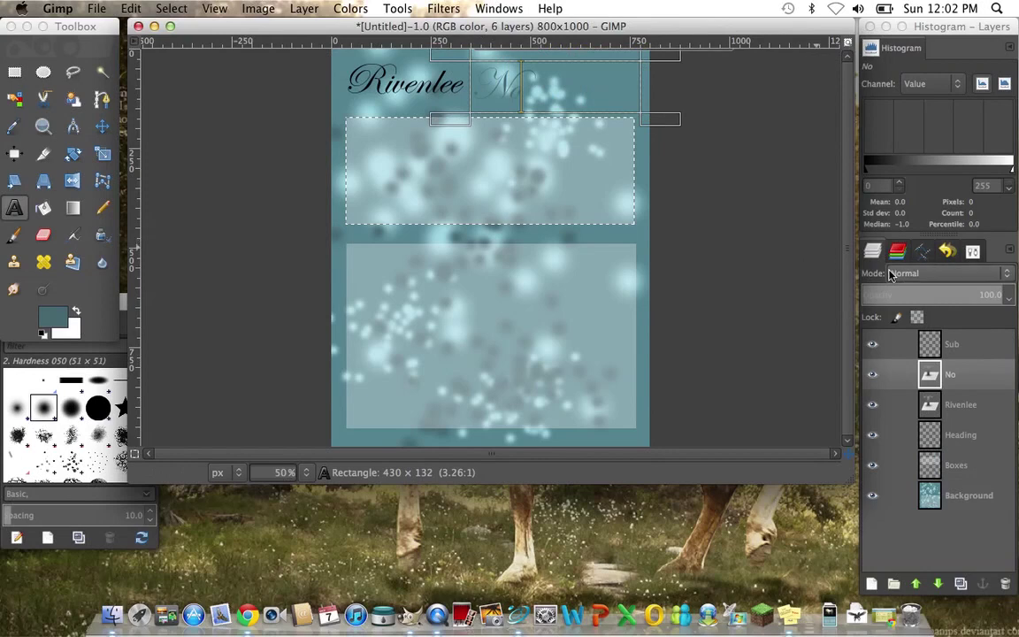
pyautogui.click(973, 253)
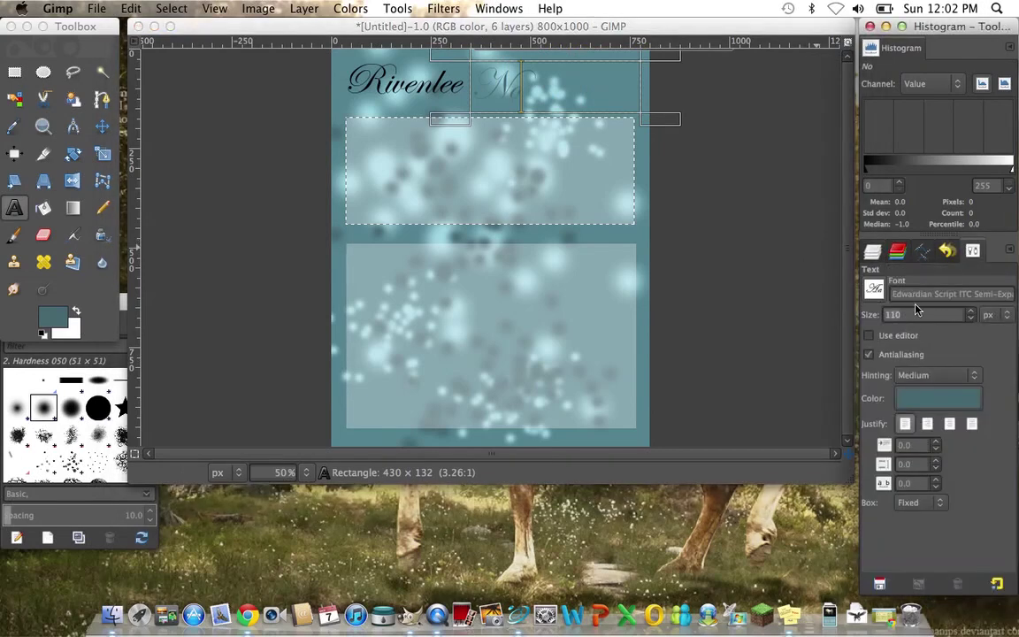
pyautogui.click(972, 319)
pyautogui.click(973, 318)
pyautogui.write('Time75')
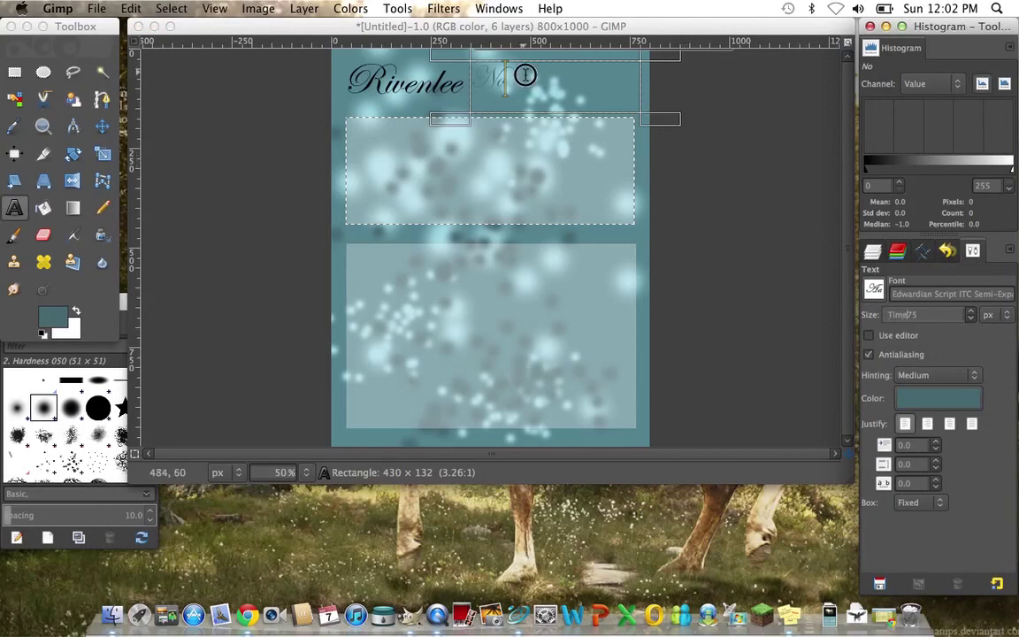
# Set the quote's text size to 20
pyautogui.click(525, 75)
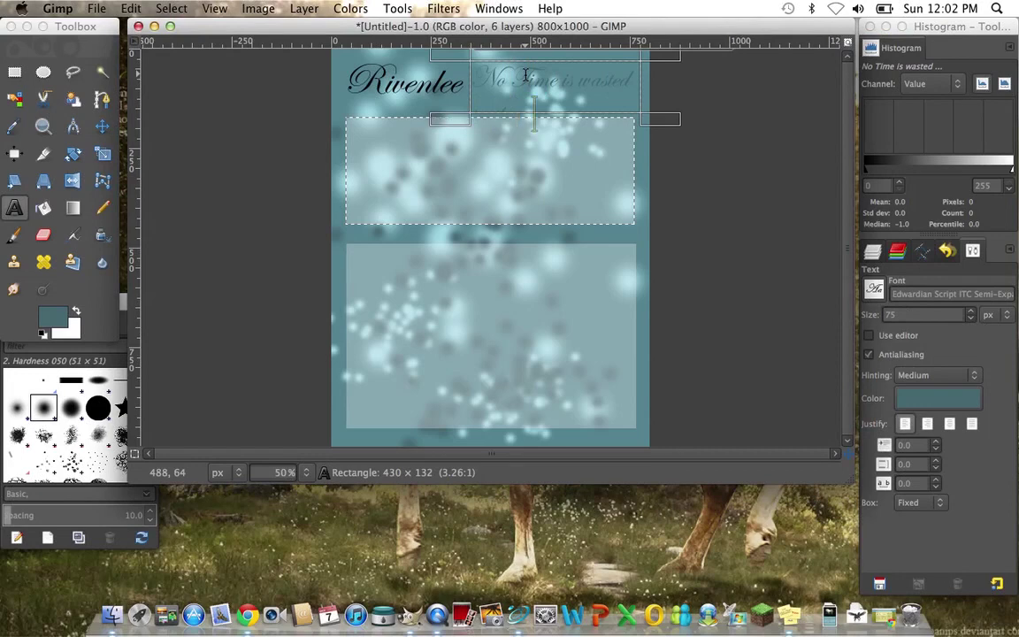
pyautogui.click(917, 314)
pyautogui.write('20')
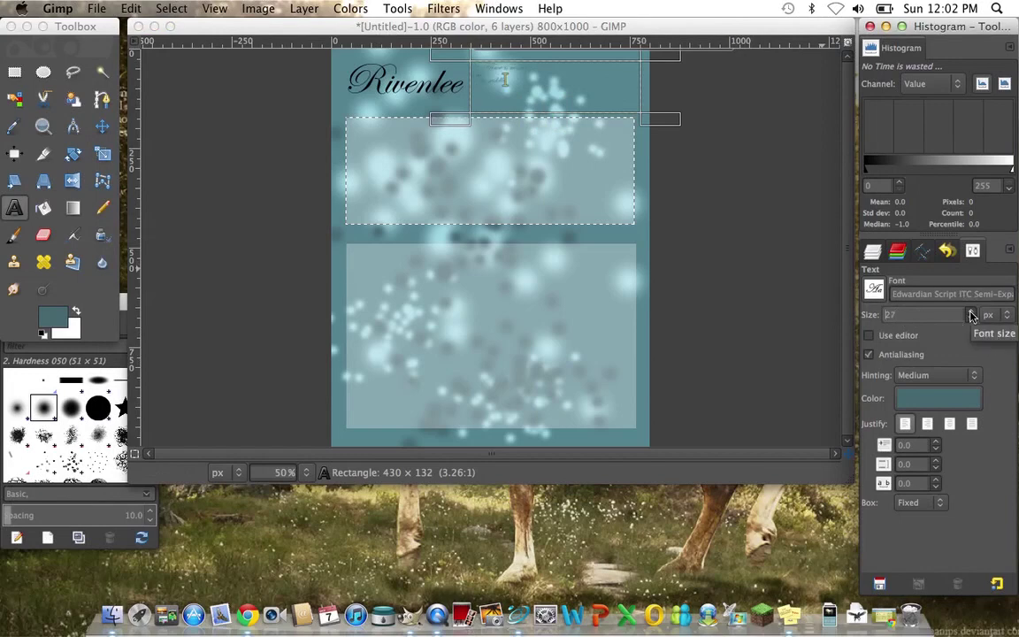
# Switch the quote to Engravers MT Medium Expanded at size 30
pyautogui.click(874, 290)
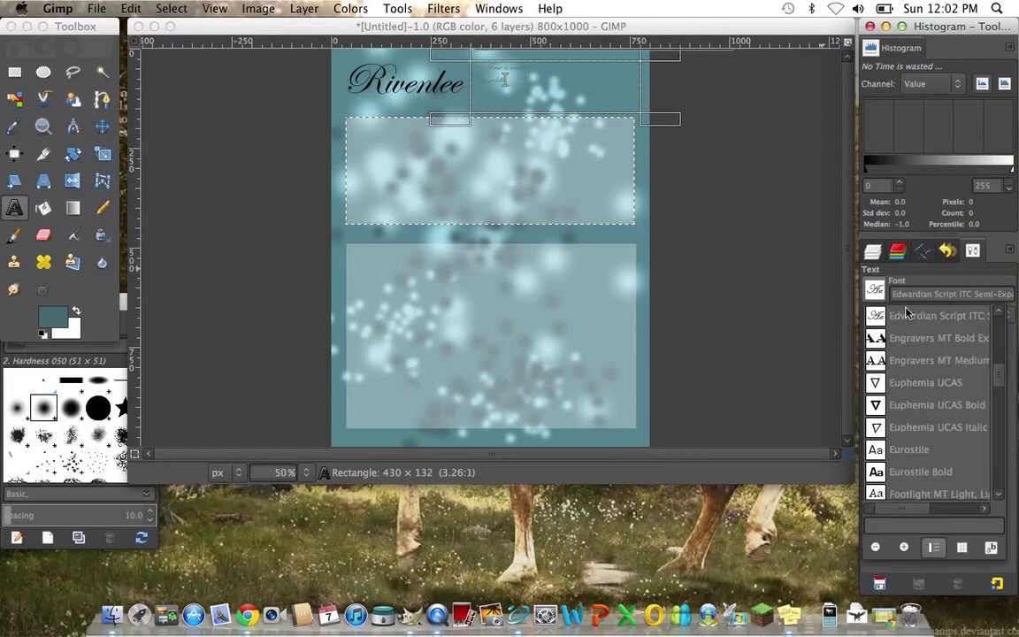
pyautogui.click(991, 363)
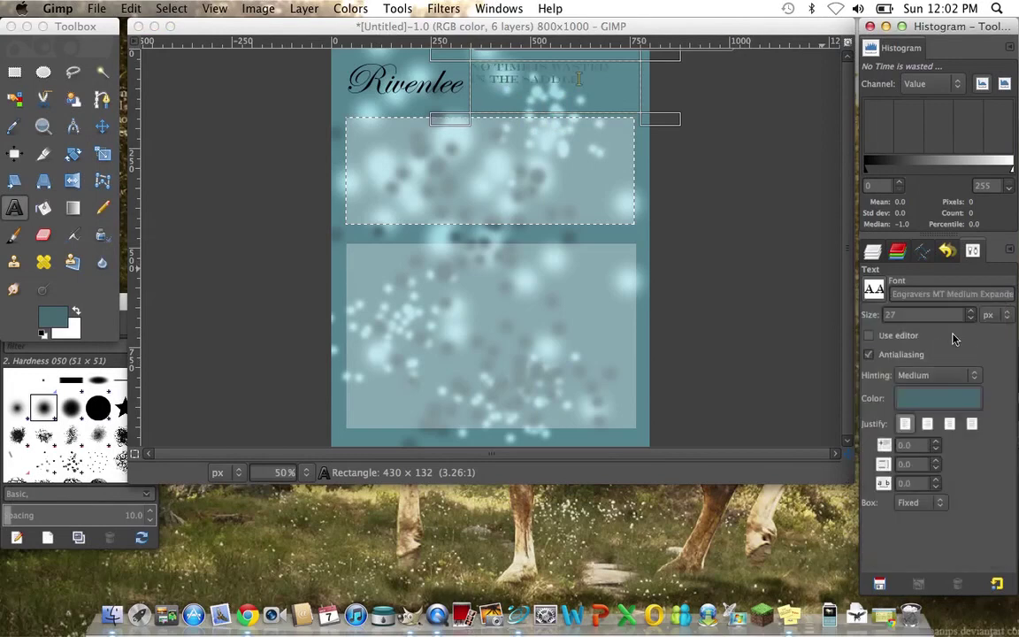
pyautogui.click(972, 313)
pyautogui.click(972, 313)
pyautogui.click(972, 313)
pyautogui.click(972, 313)
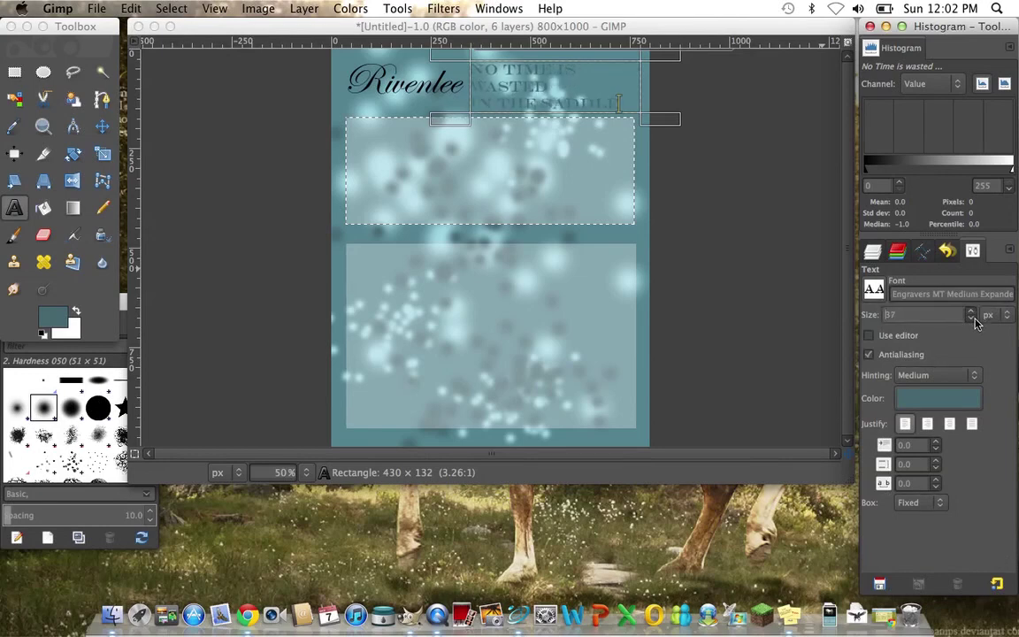
pyautogui.click(974, 319)
pyautogui.click(974, 319)
pyautogui.click(974, 319)
pyautogui.click(974, 320)
# Try a grey text colour, cancel it, and centre-justify the quote's lines
pyautogui.click(937, 398)
pyautogui.click(115, 156)
pyautogui.click(107, 197)
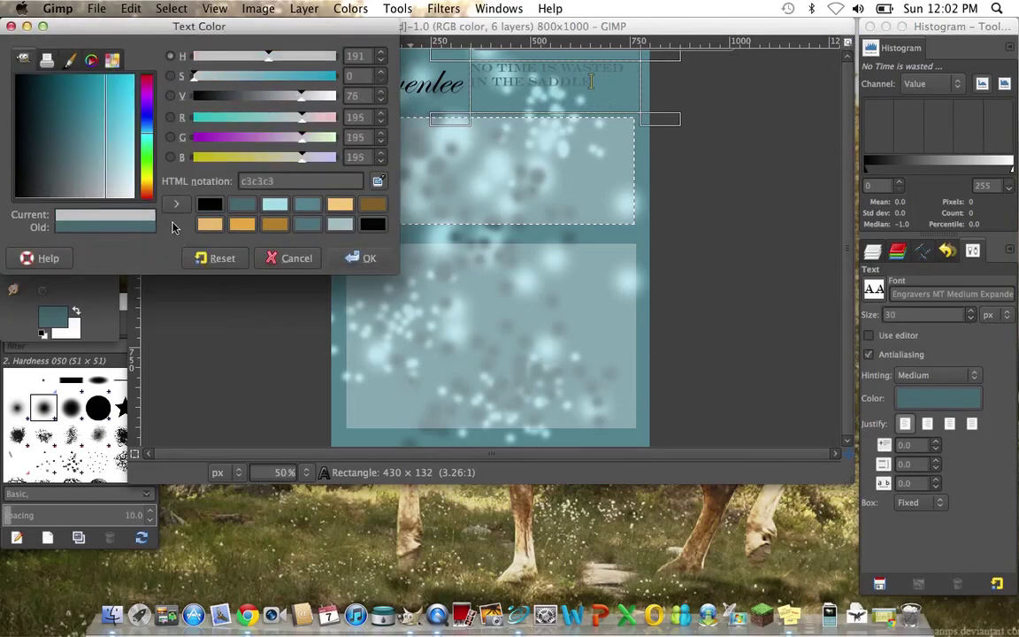
pyautogui.click(276, 258)
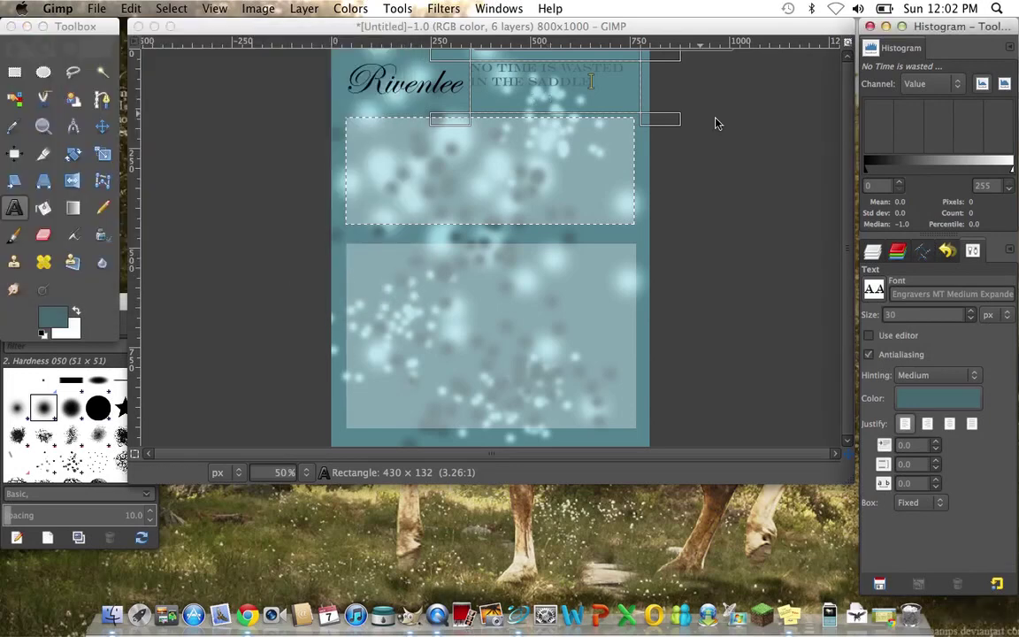
pyautogui.click(949, 424)
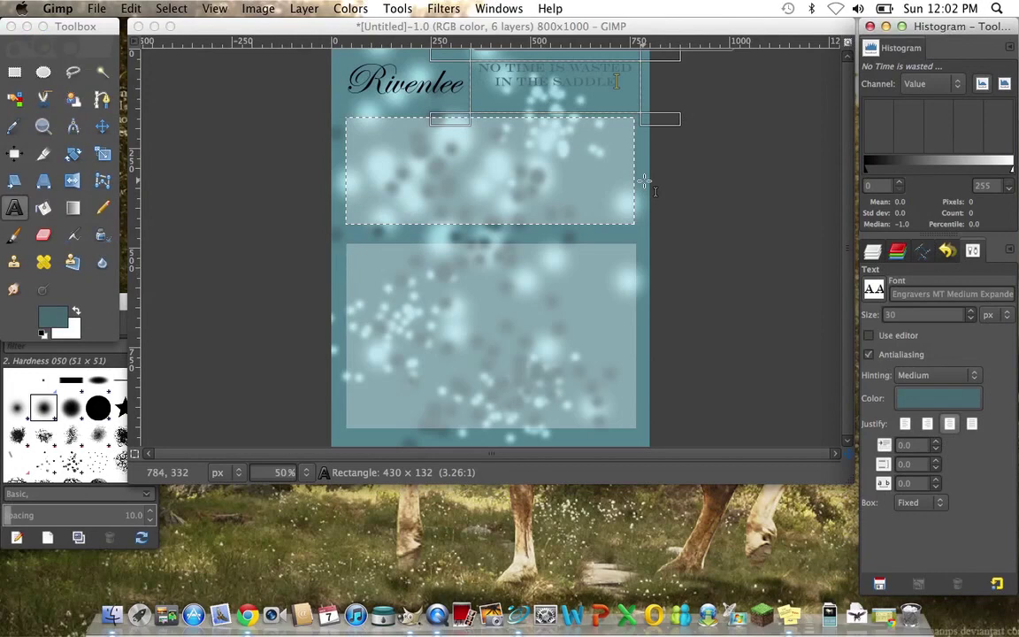
# Type the Winston Churchill attribution under the quote and widen its text box to fit
pyautogui.click(619, 81)
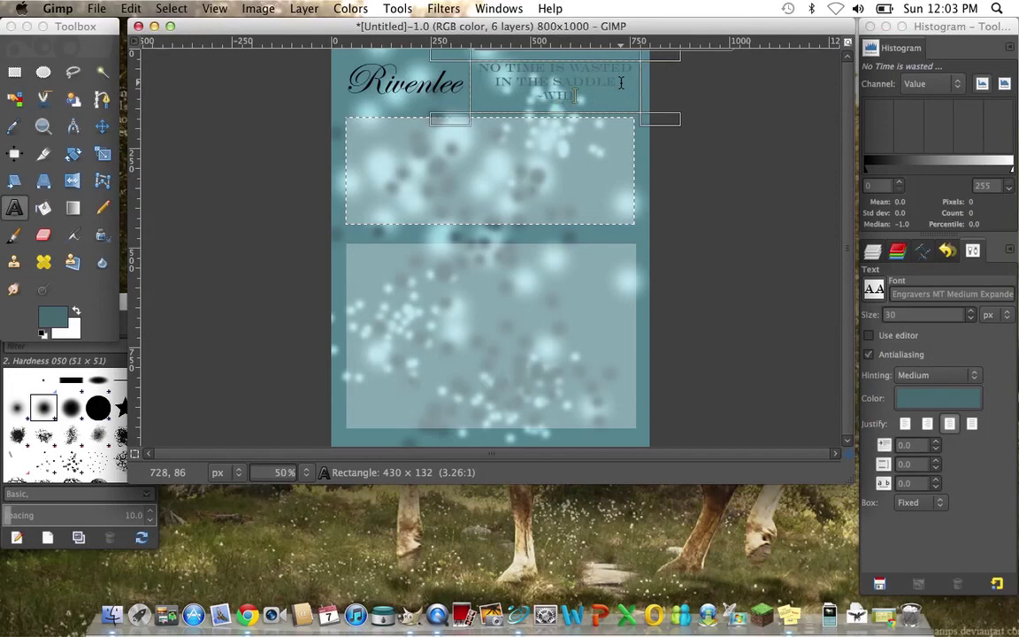
pyautogui.write('LTON C')
pyautogui.press('BackSpace')
pyautogui.press('BackSpace')
pyautogui.write('I')
pyautogui.click(622, 82)
pyautogui.write('RCHILL')
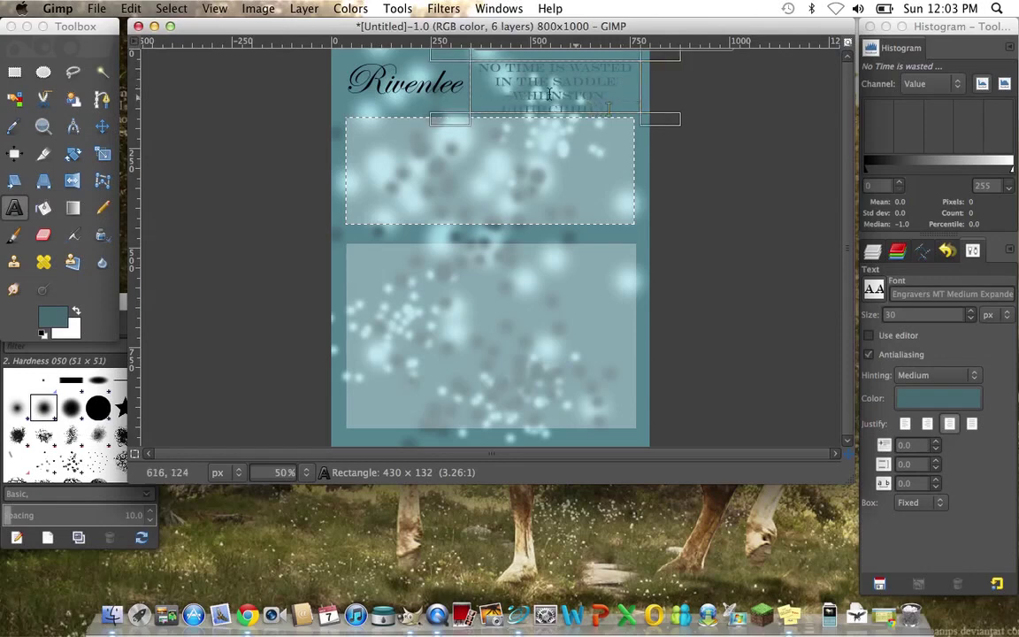
pyautogui.moveTo(475, 82); pyautogui.dragTo(441, 80)
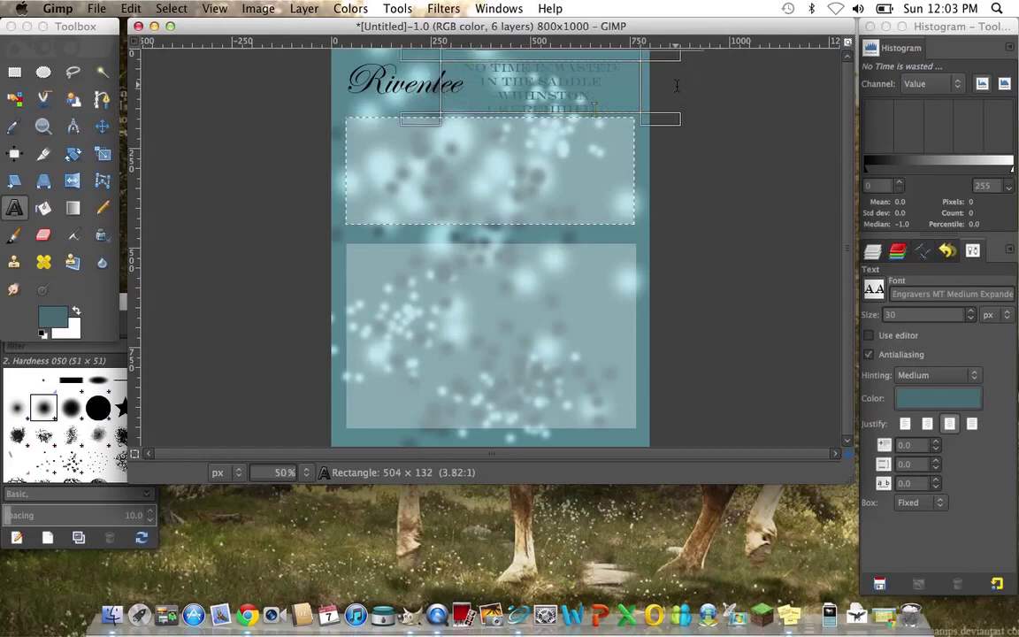
pyautogui.moveTo(660, 83); pyautogui.dragTo(676, 82)
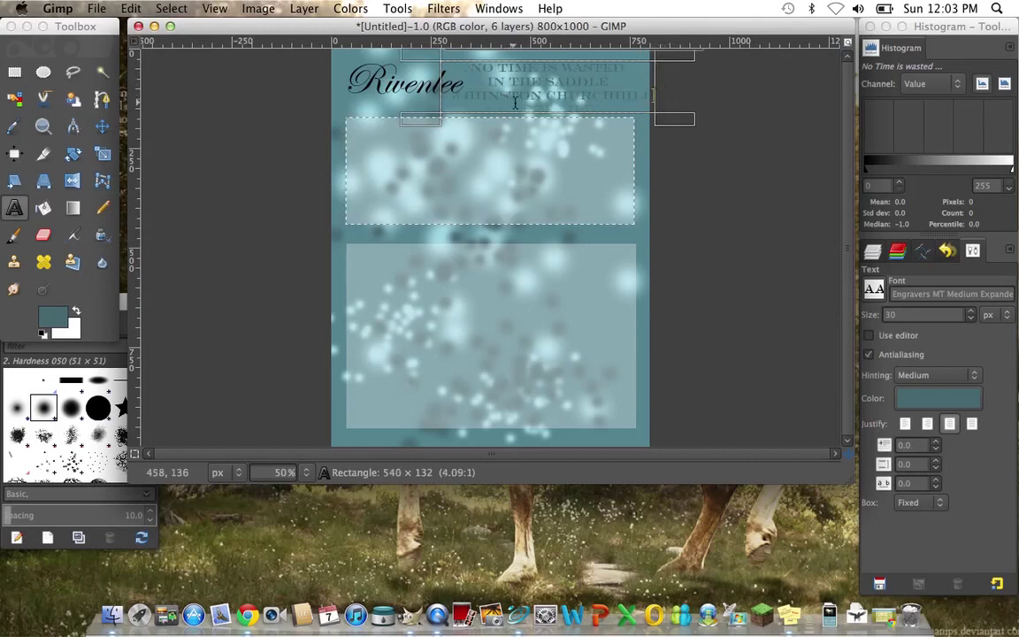
# Move only the active quote layer down about 18 px
pyautogui.click(102, 126)
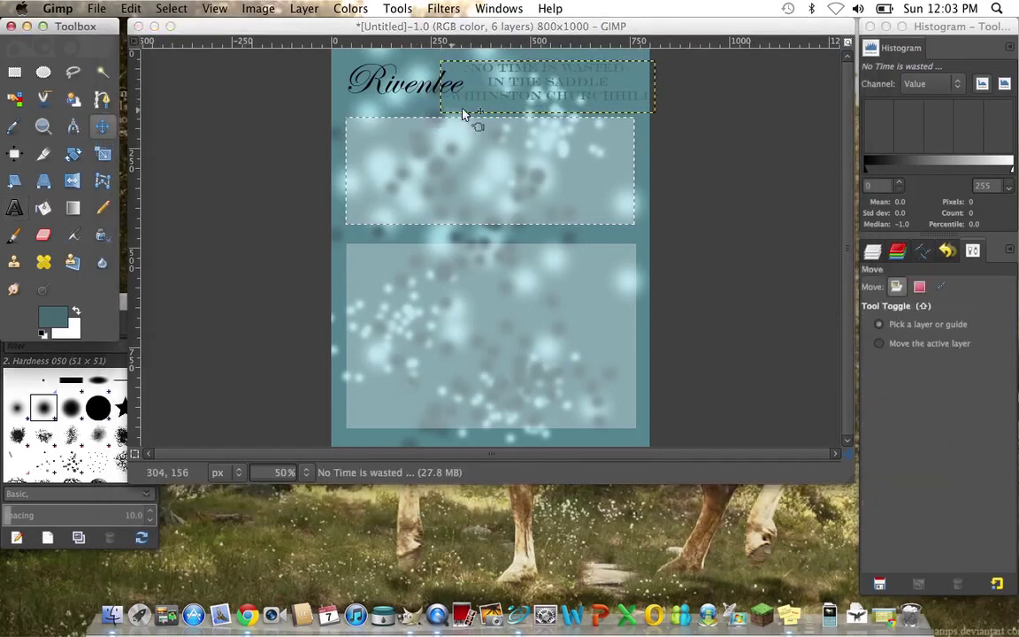
pyautogui.click(528, 75)
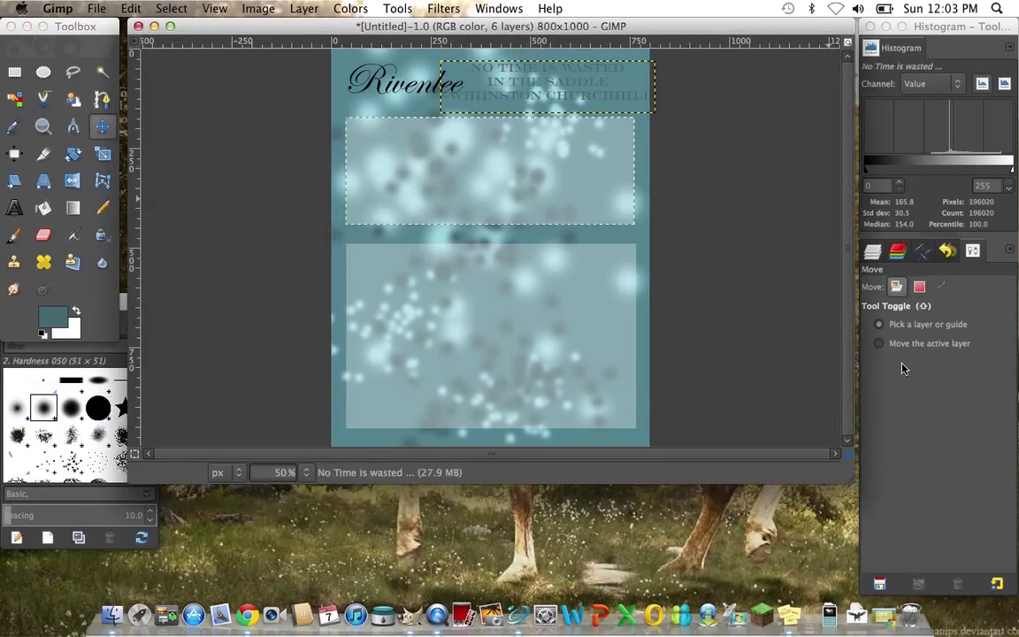
pyautogui.click(878, 343)
pyautogui.moveTo(548, 71)
pyautogui.mouseDown()
pyautogui.moveTo(555, 86)
pyautogui.moveTo(545, 86)
pyautogui.mouseUp()
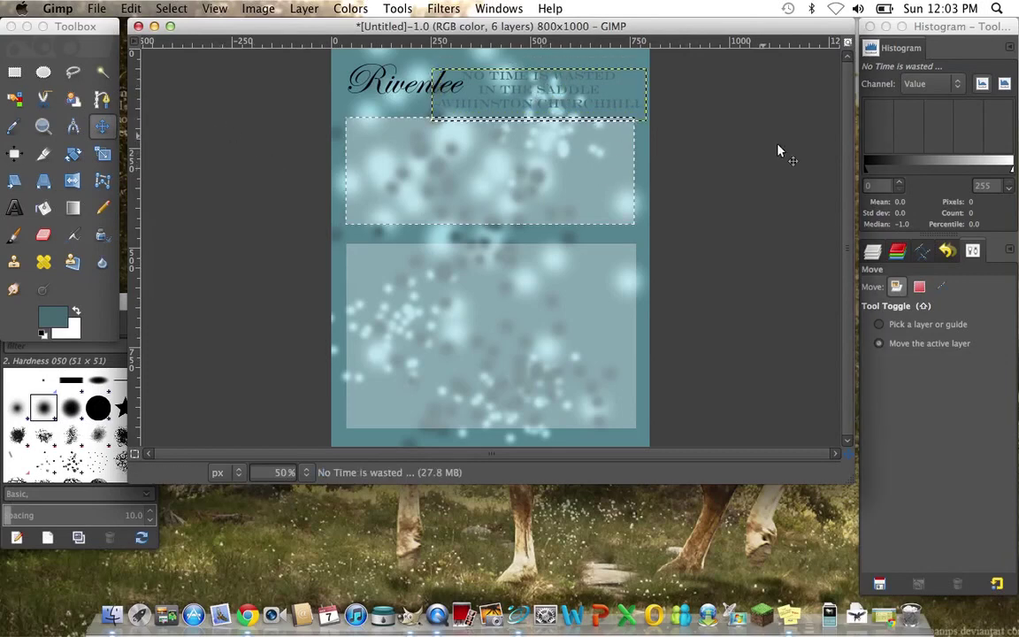
# Create a transparent layer named SubHeadinga above the quote layer
pyautogui.click(872, 251)
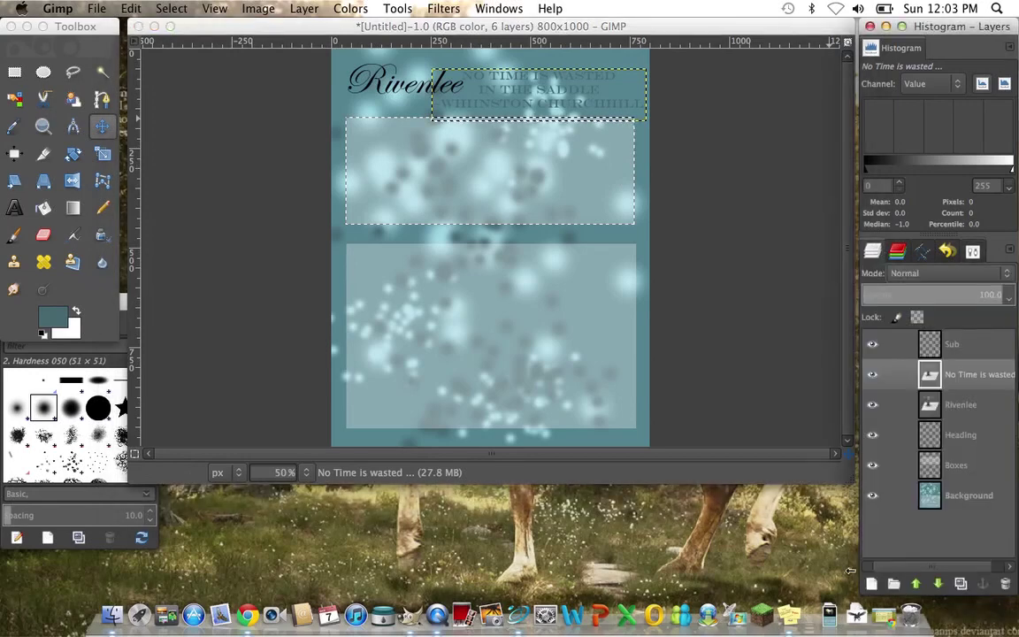
pyautogui.click(871, 583)
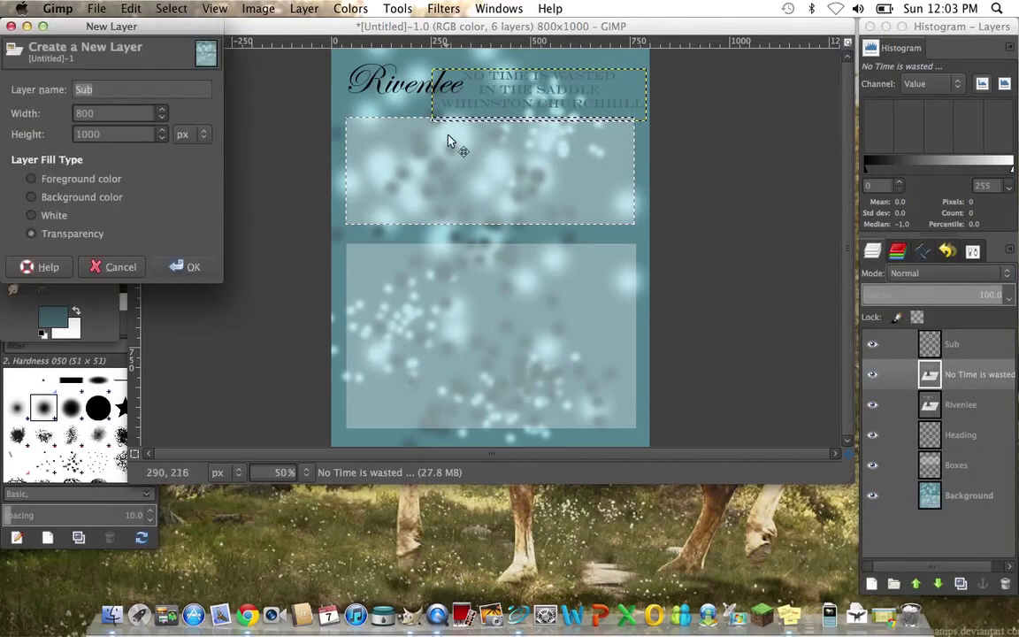
pyautogui.click(198, 89)
pyautogui.press('BackSpace')
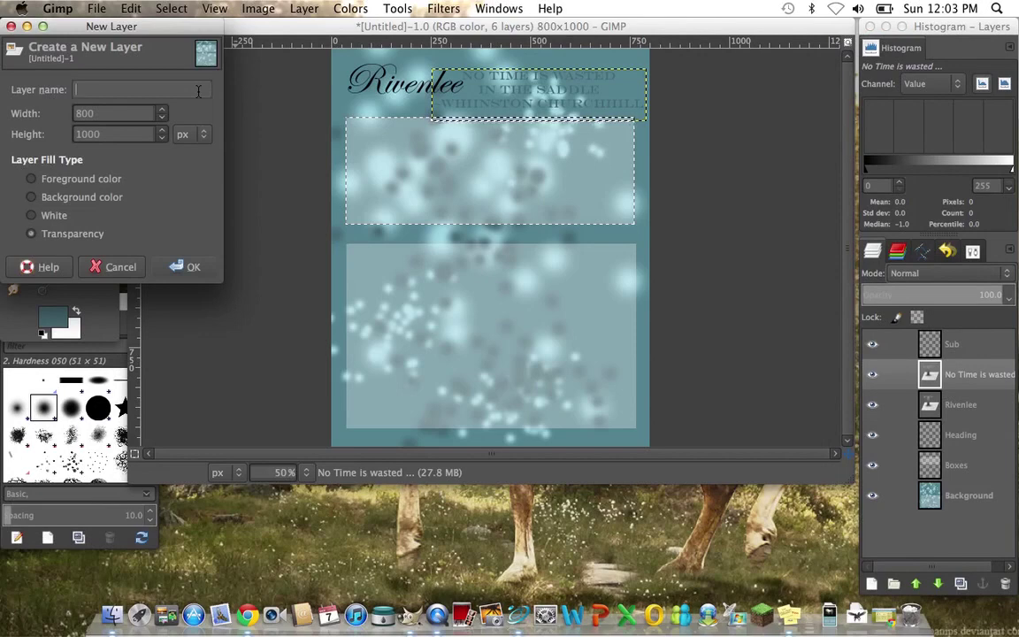
pyautogui.write('SubHeadinga')
pyautogui.click(183, 274)
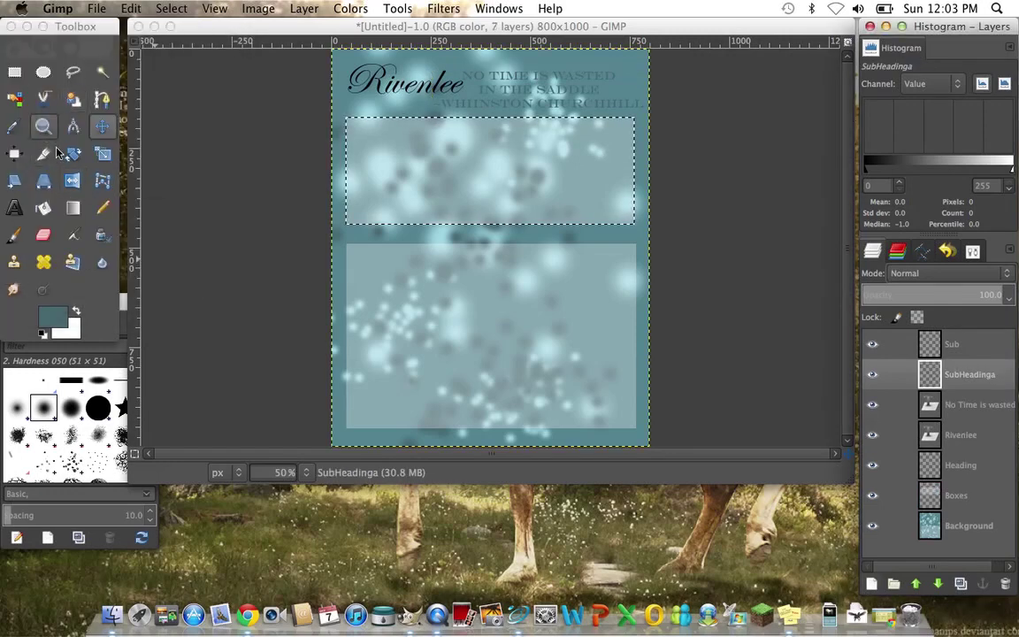
pyautogui.click(14, 207)
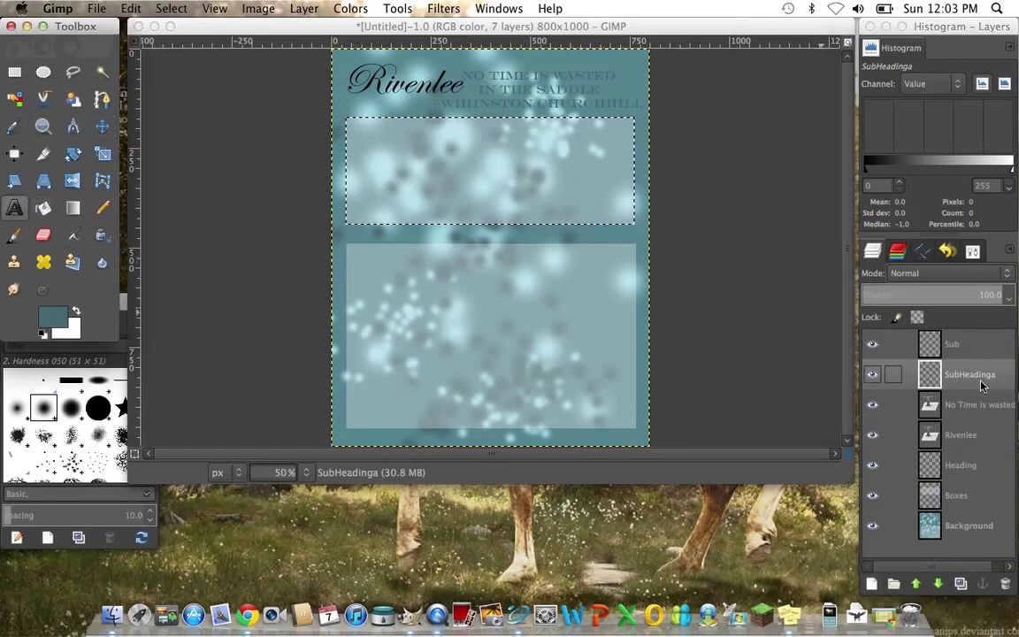
# Draw a 'My Game' text box between the two panels, trim it, and left-align it
pyautogui.click(340, 226)
pyautogui.moveTo(339, 226); pyautogui.dragTo(492, 260)
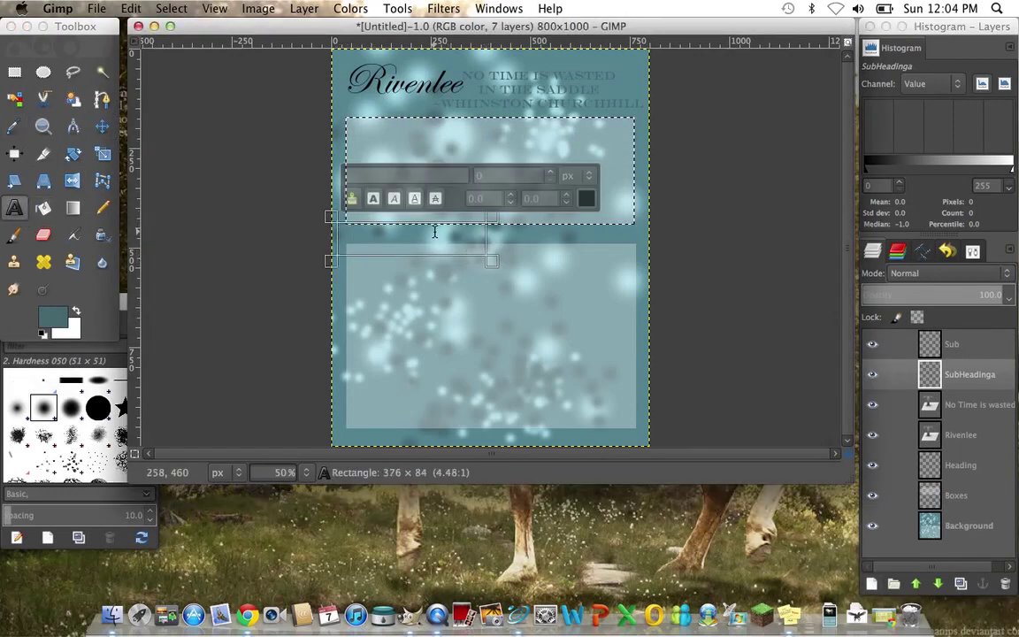
pyautogui.write('My Game')
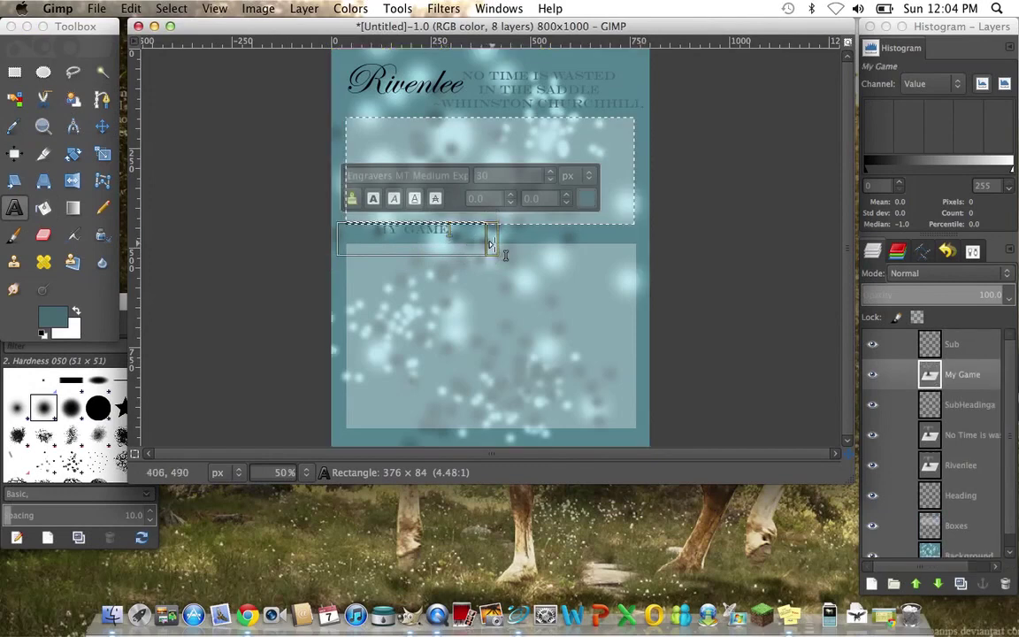
pyautogui.moveTo(491, 237); pyautogui.dragTo(473, 240)
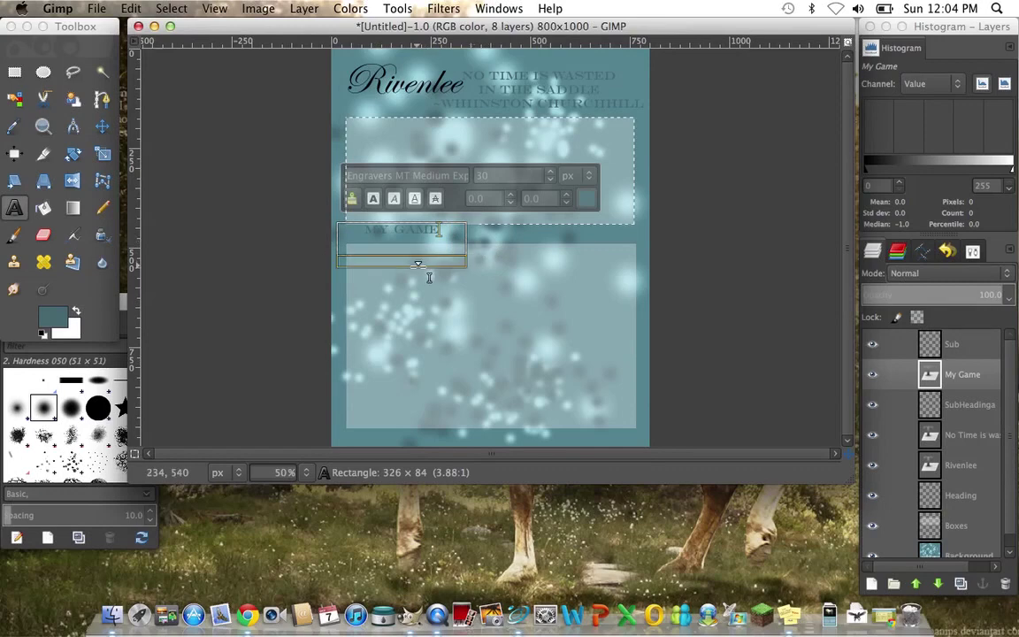
pyautogui.moveTo(415, 257); pyautogui.dragTo(428, 250)
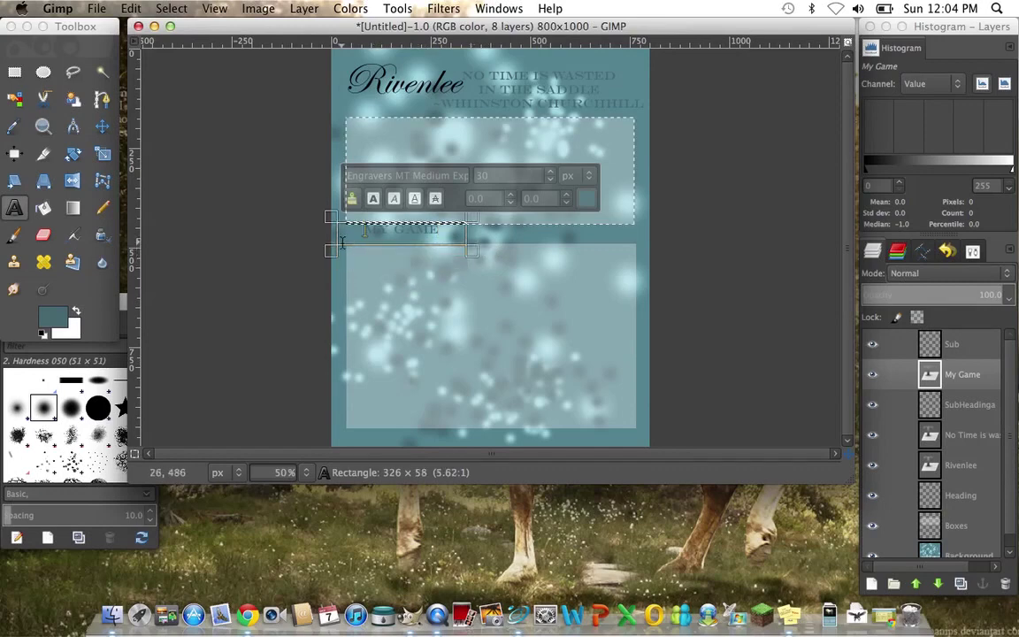
pyautogui.moveTo(337, 233); pyautogui.dragTo(346, 231)
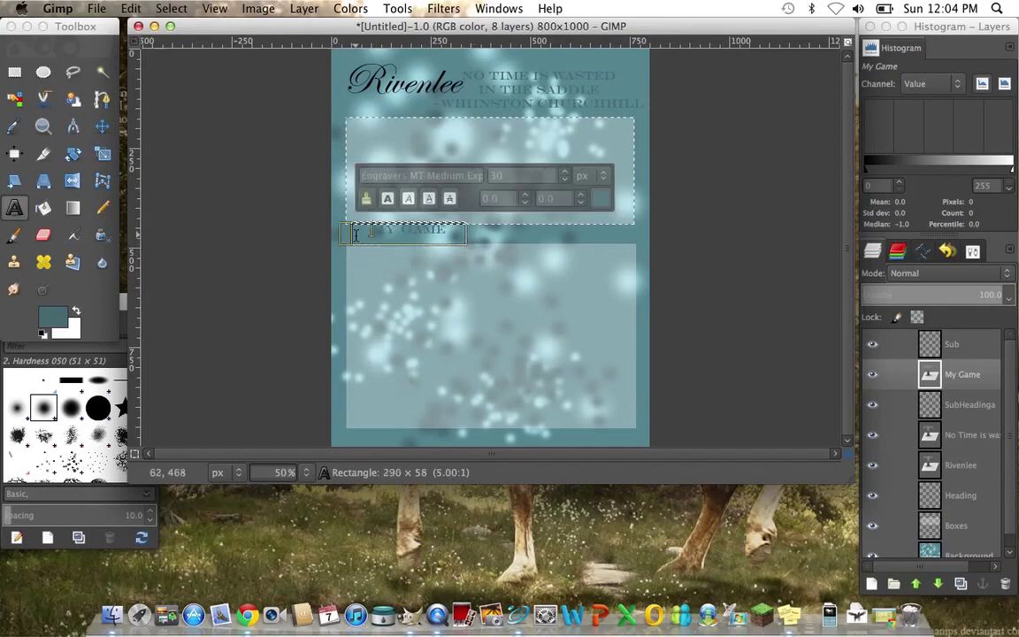
pyautogui.click(974, 252)
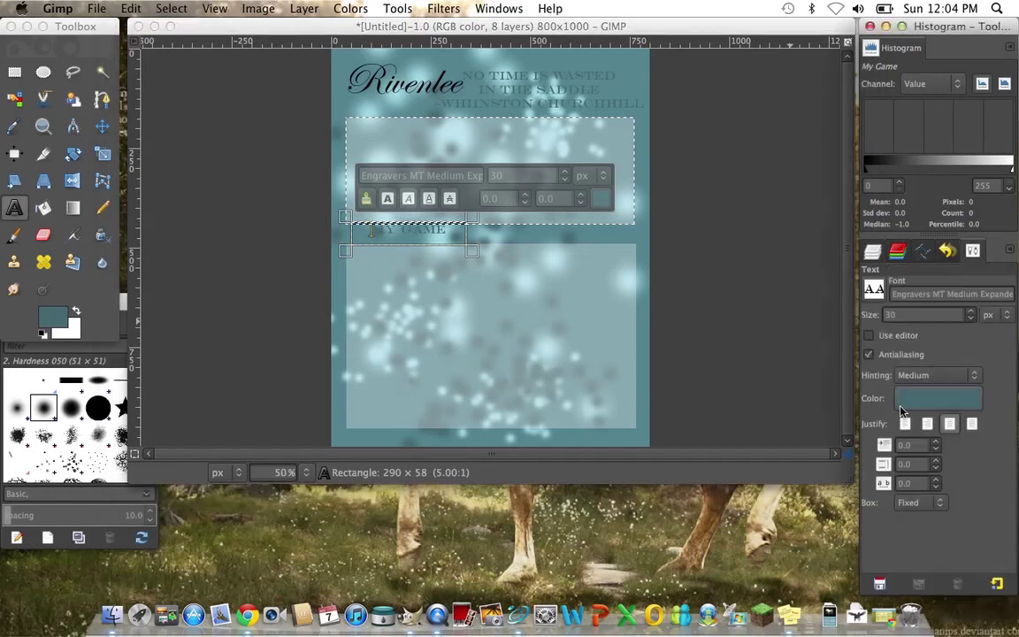
pyautogui.click(905, 425)
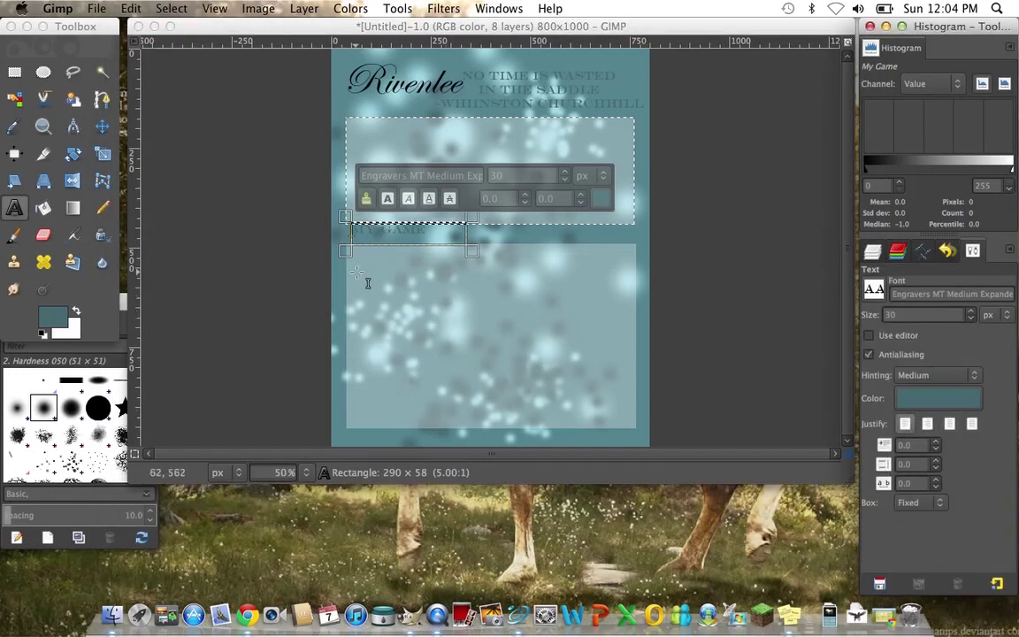
# Make the MY GAME heading black and nudge it down toward the lower panel
pyautogui.click(940, 407)
pyautogui.moveTo(105, 164); pyautogui.dragTo(3, 235)
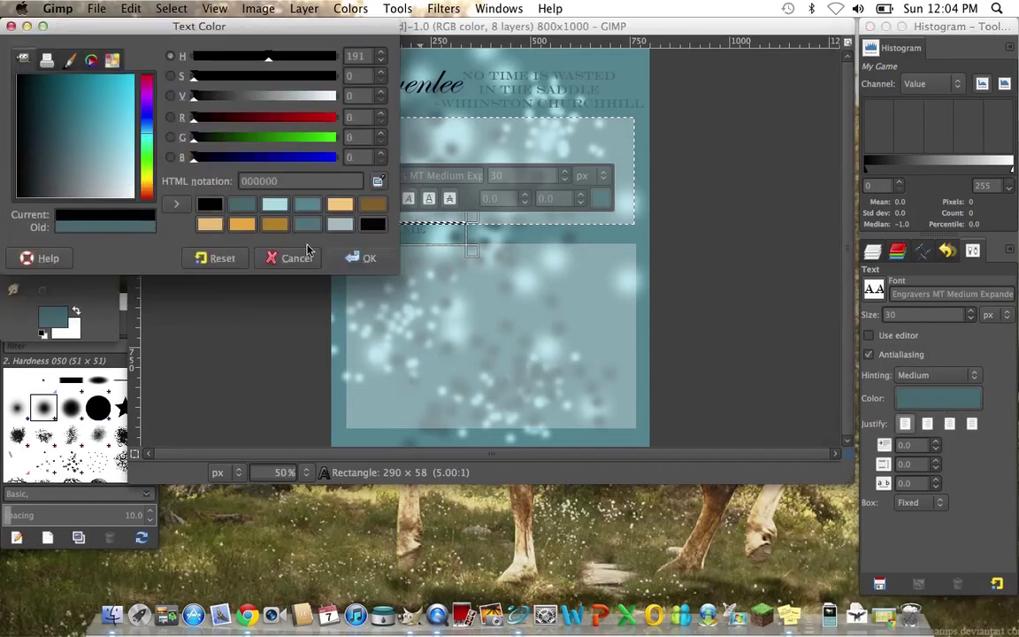
pyautogui.click(362, 258)
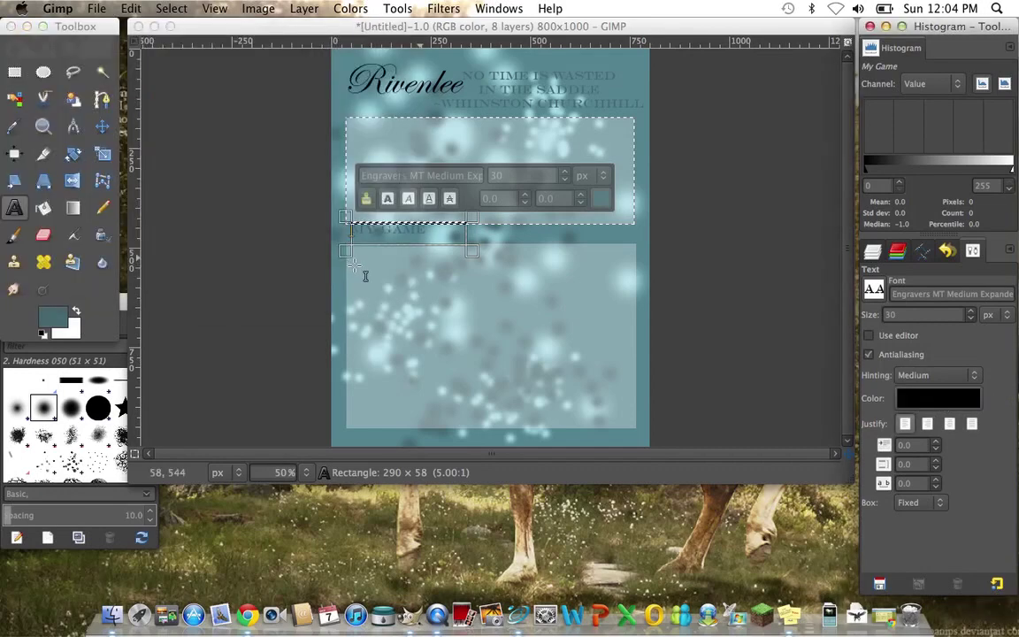
pyautogui.click(102, 126)
pyautogui.click(418, 231)
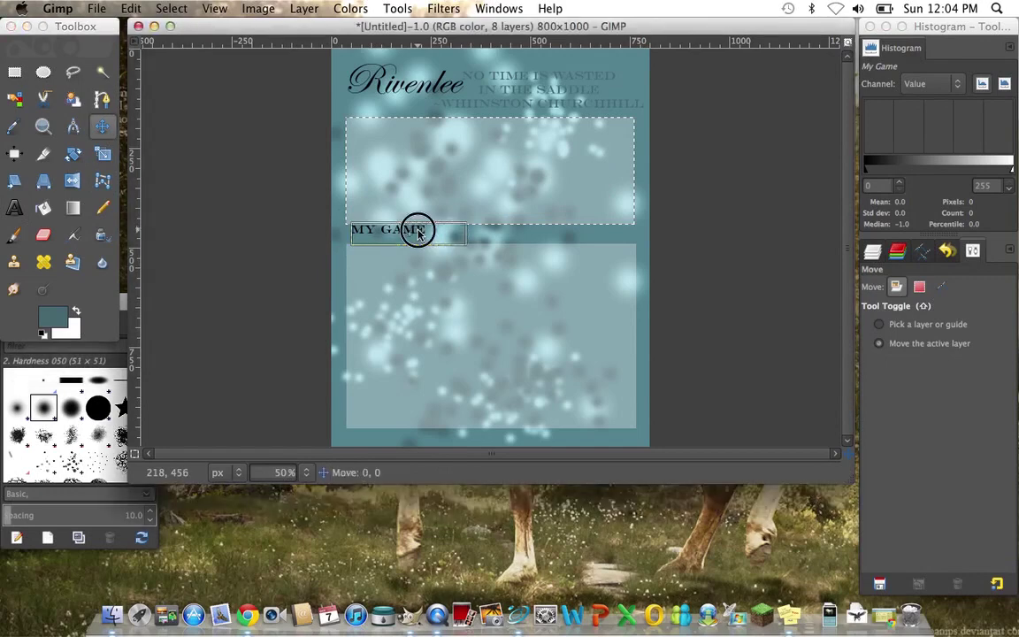
pyautogui.moveTo(417, 231); pyautogui.dragTo(420, 235)
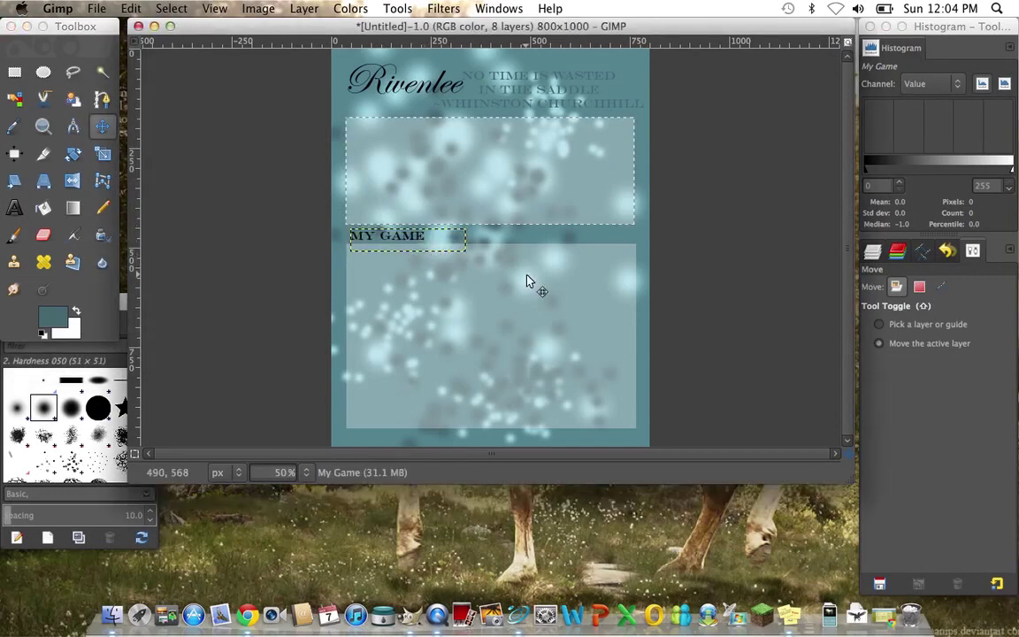
pyautogui.click(872, 250)
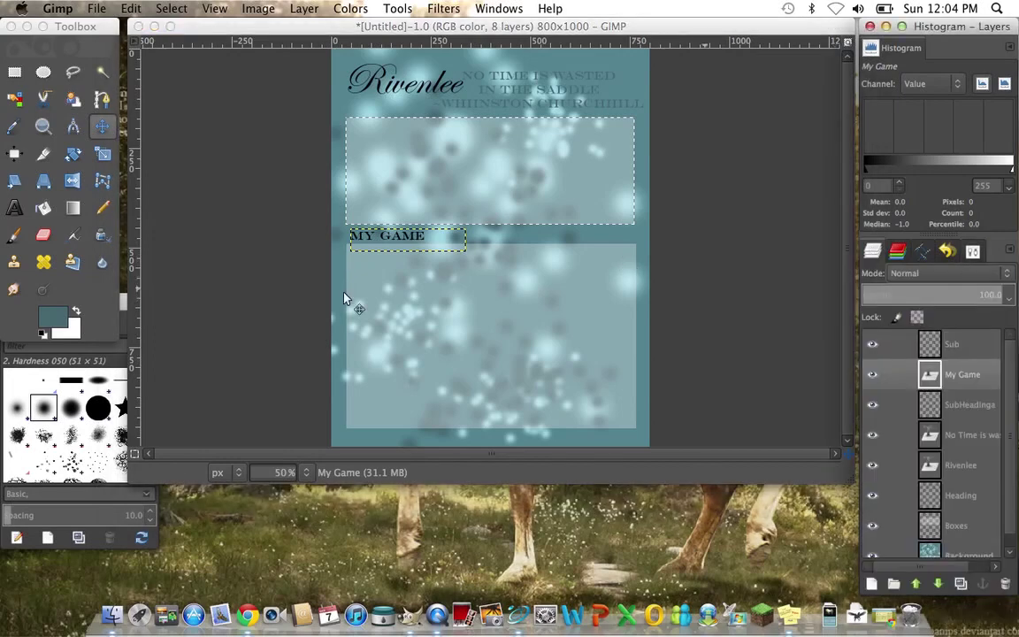
# Add 'About ME' text in black in a new box on the lower panel
pyautogui.click(14, 207)
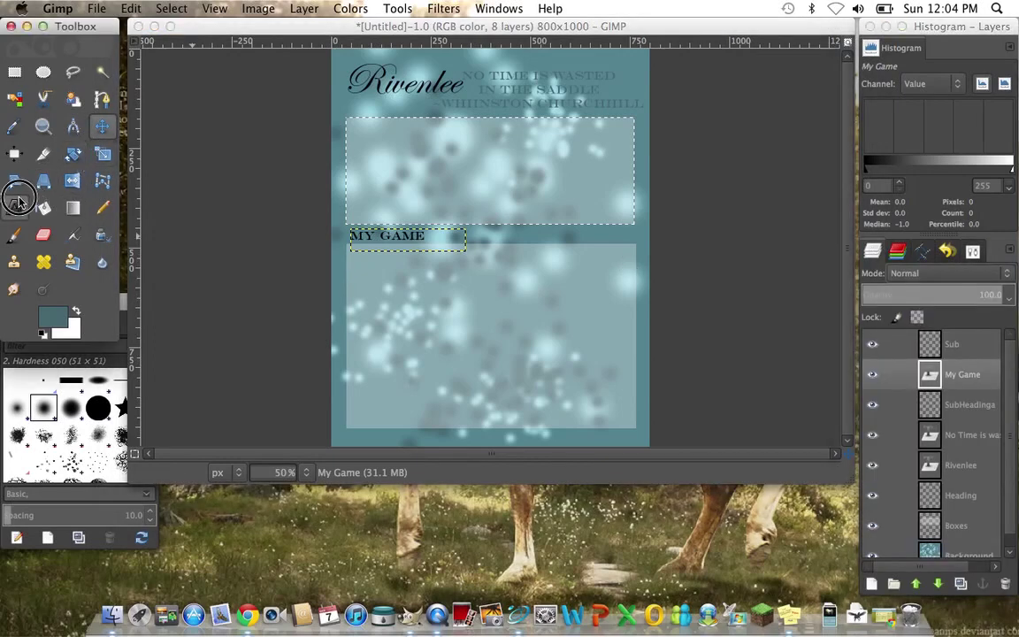
pyautogui.moveTo(416, 306); pyautogui.dragTo(542, 342)
pyautogui.write('Ab')
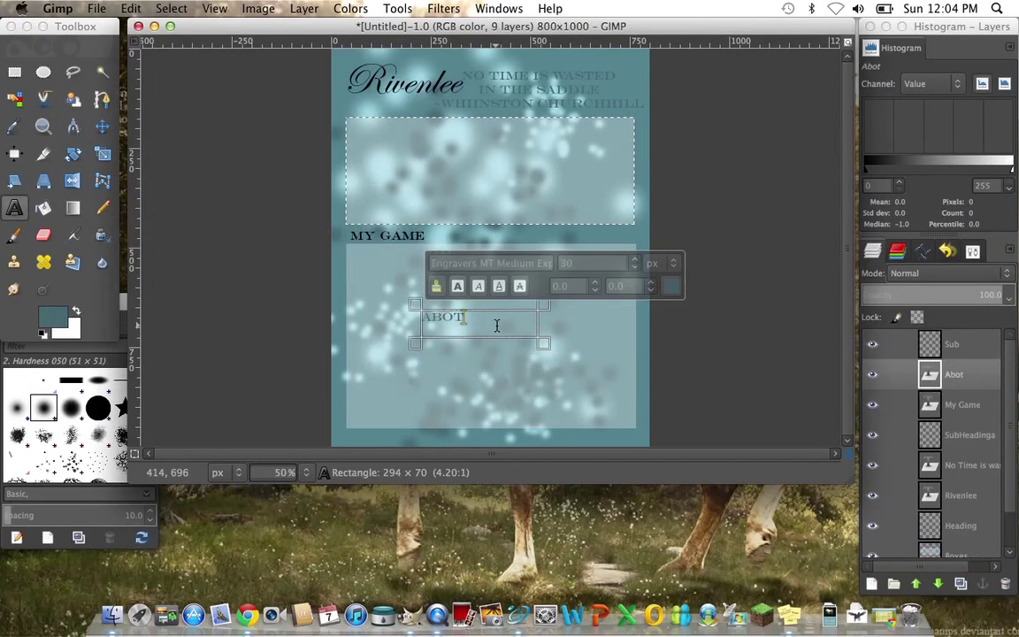
pyautogui.write('out ME')
pyautogui.click(973, 252)
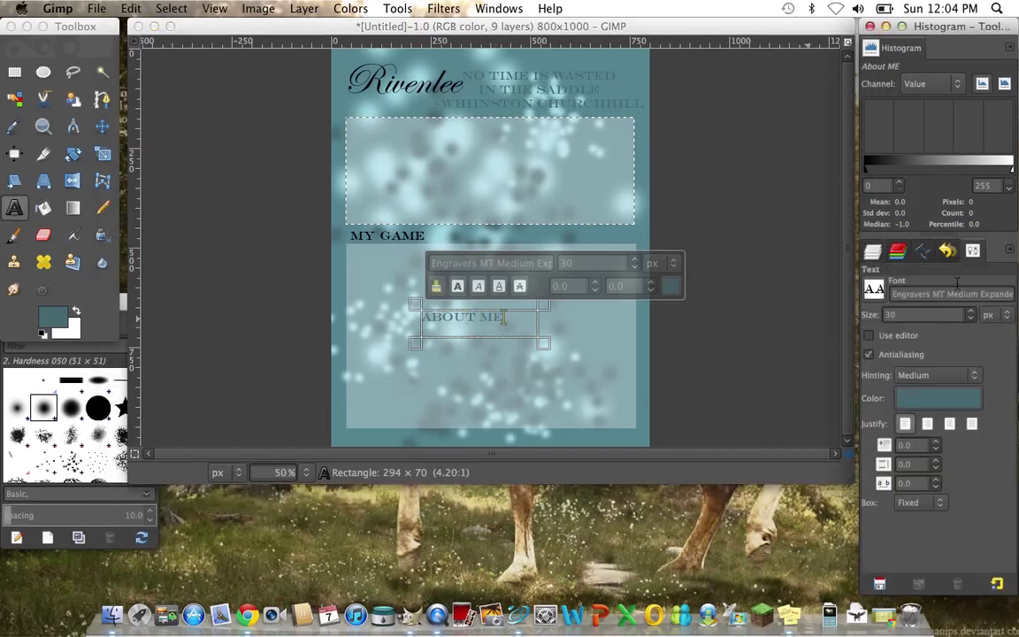
pyautogui.click(911, 401)
pyautogui.moveTo(53, 147); pyautogui.dragTo(15, 198)
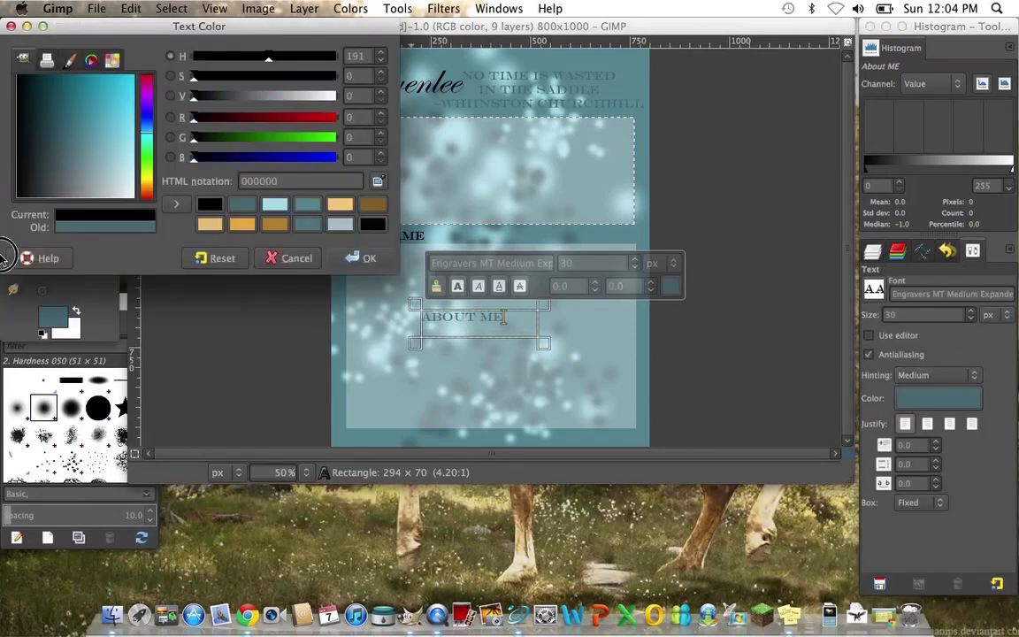
pyautogui.click(361, 257)
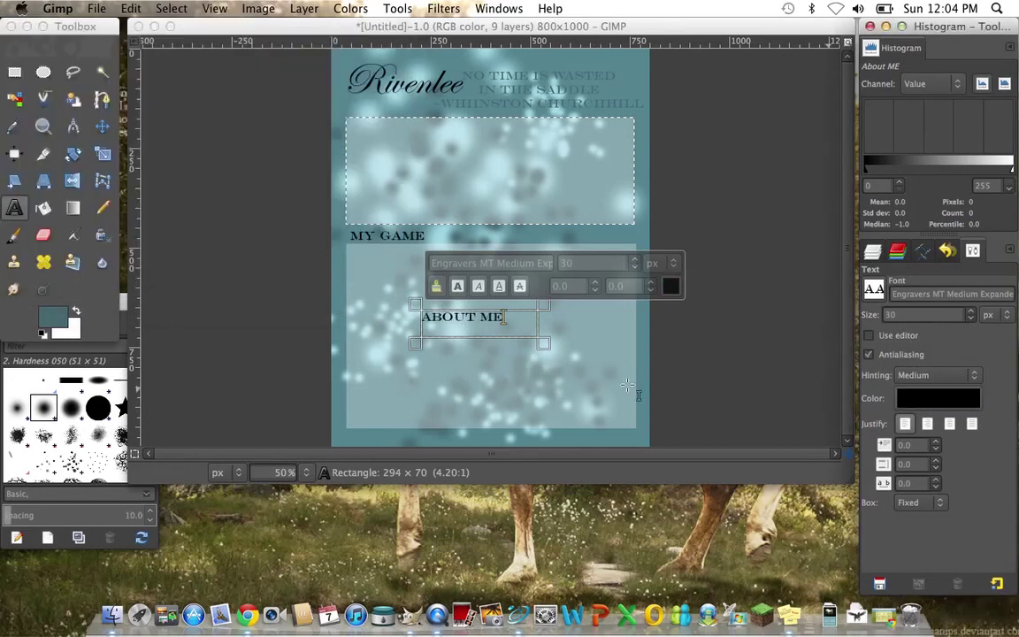
pyautogui.click(103, 129)
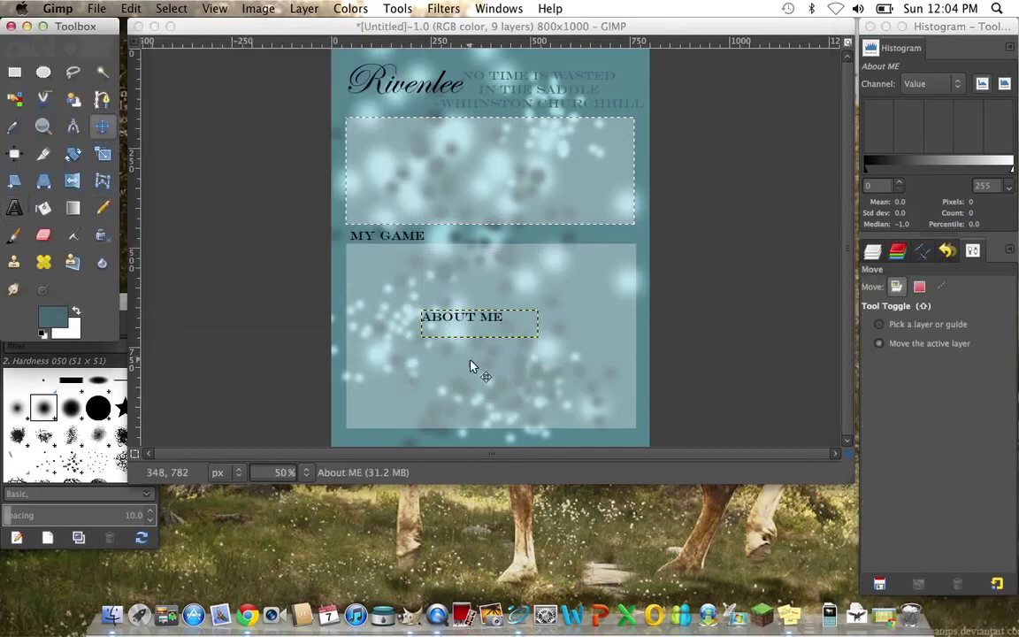
# Drag the ABOUT ME heading up-left to sit above the upper panel, under Rivenlee
pyautogui.moveTo(473, 321); pyautogui.dragTo(404, 118)
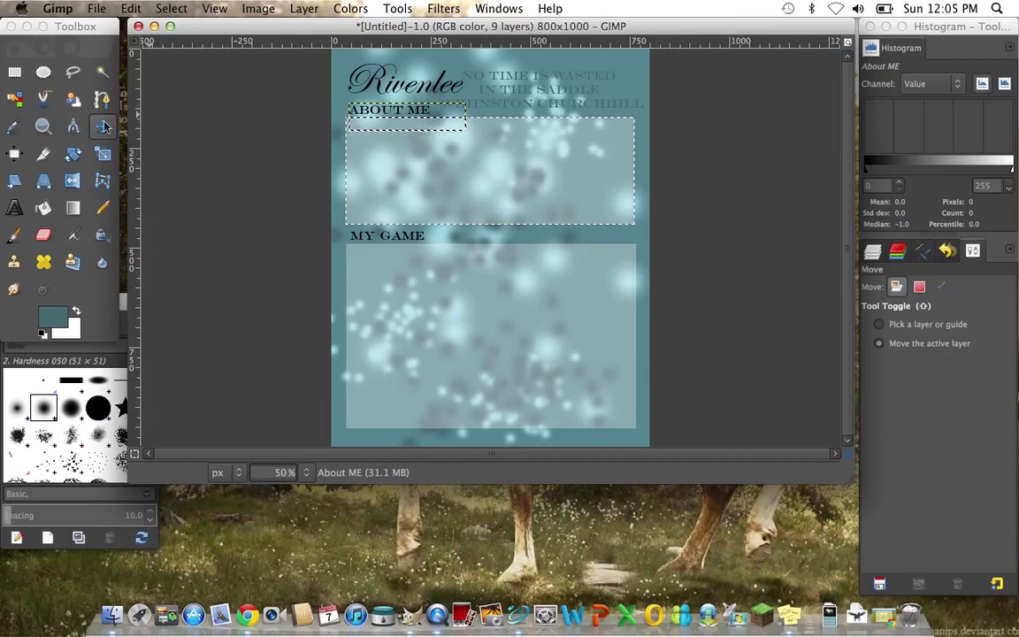
pyautogui.click(15, 209)
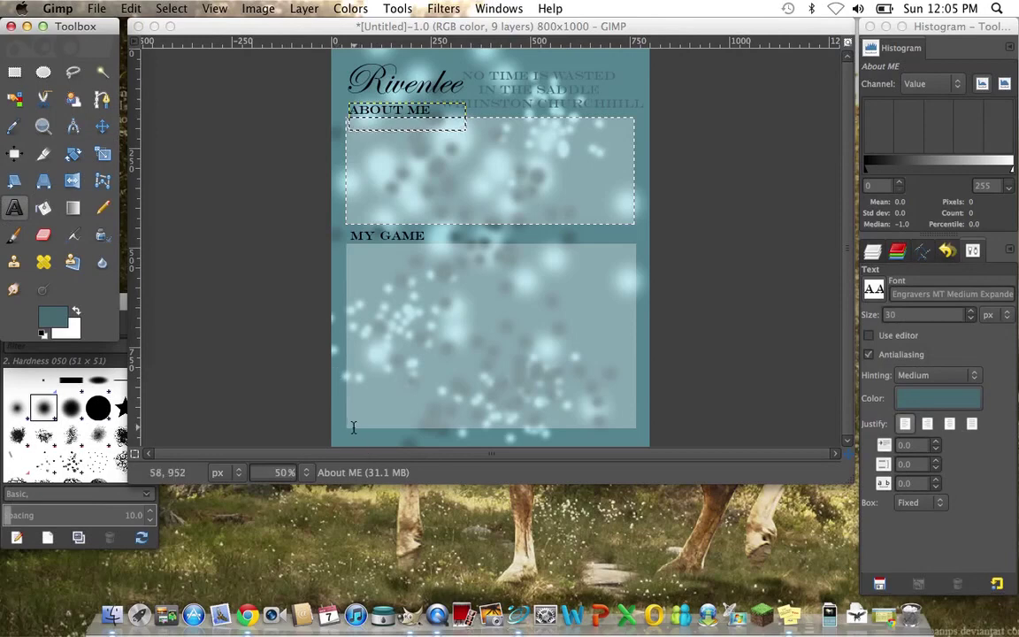
# Add a black 'Layout BY rivenlee' credit at the bottom and centre it along the edge
pyautogui.moveTo(353, 428); pyautogui.dragTo(637, 442)
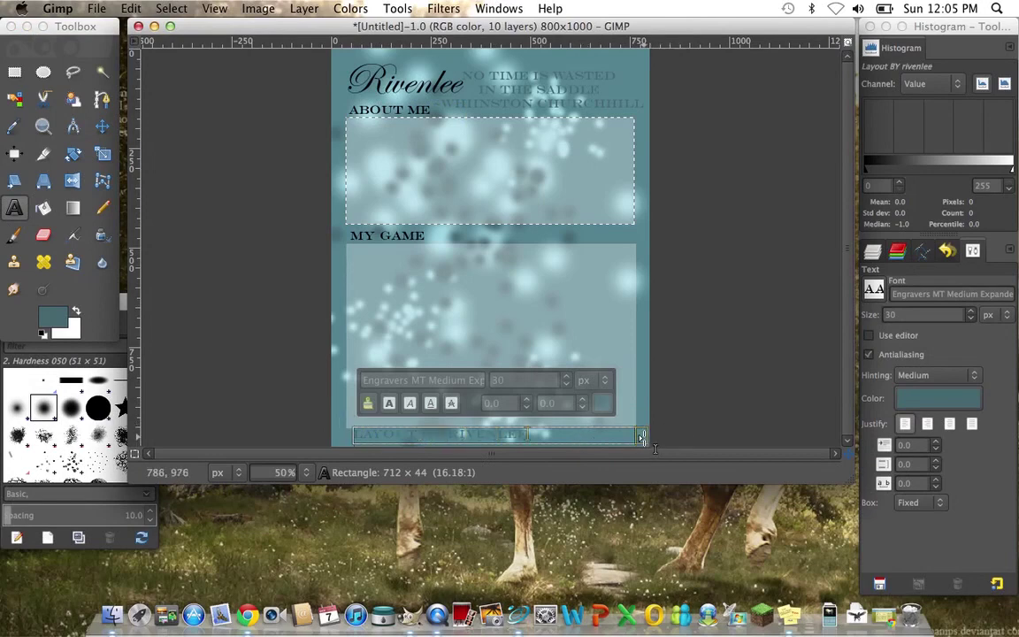
pyautogui.moveTo(641, 436); pyautogui.dragTo(545, 436)
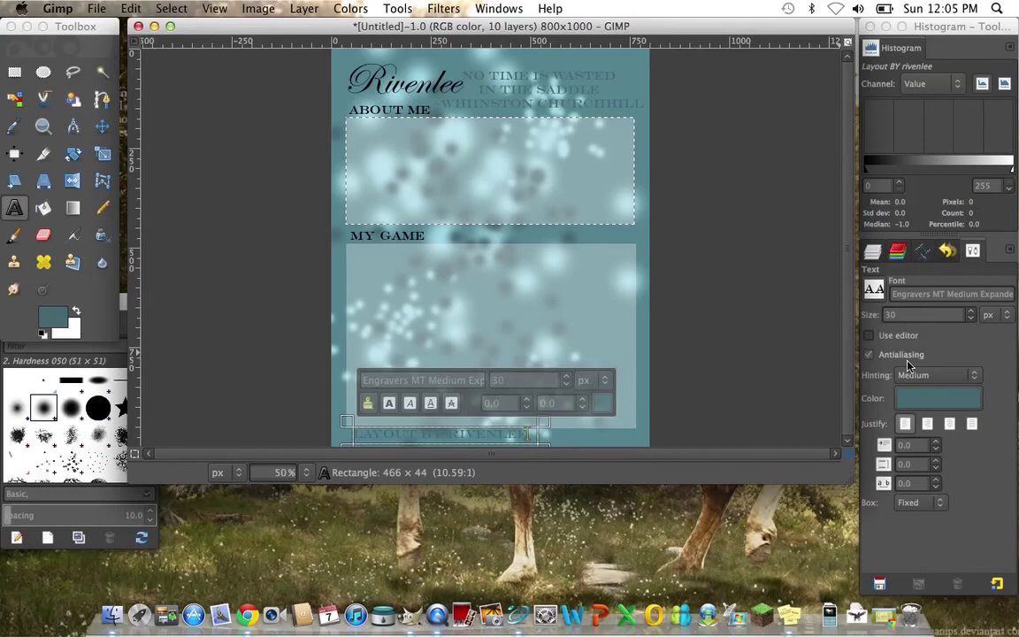
pyautogui.click(920, 398)
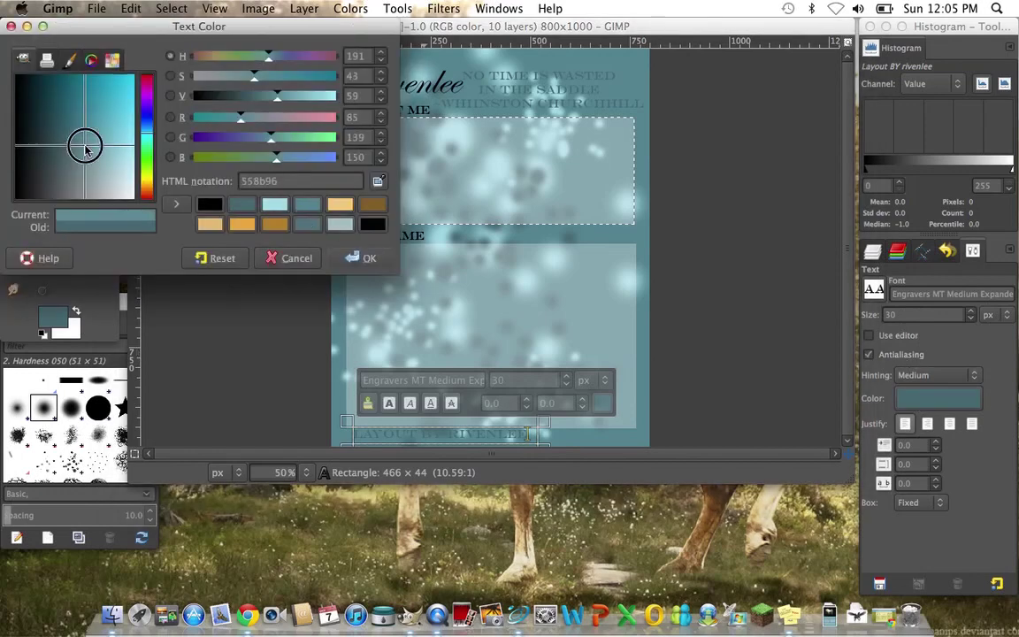
pyautogui.moveTo(85, 148); pyautogui.dragTo(14, 198)
pyautogui.click(363, 258)
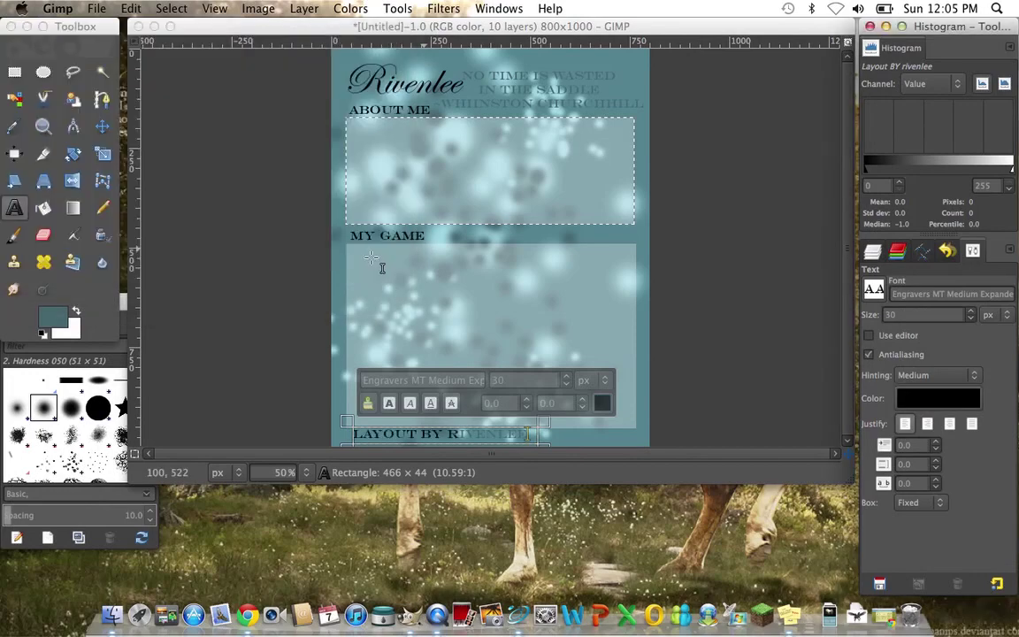
pyautogui.click(102, 126)
pyautogui.moveTo(466, 438); pyautogui.dragTo(564, 438)
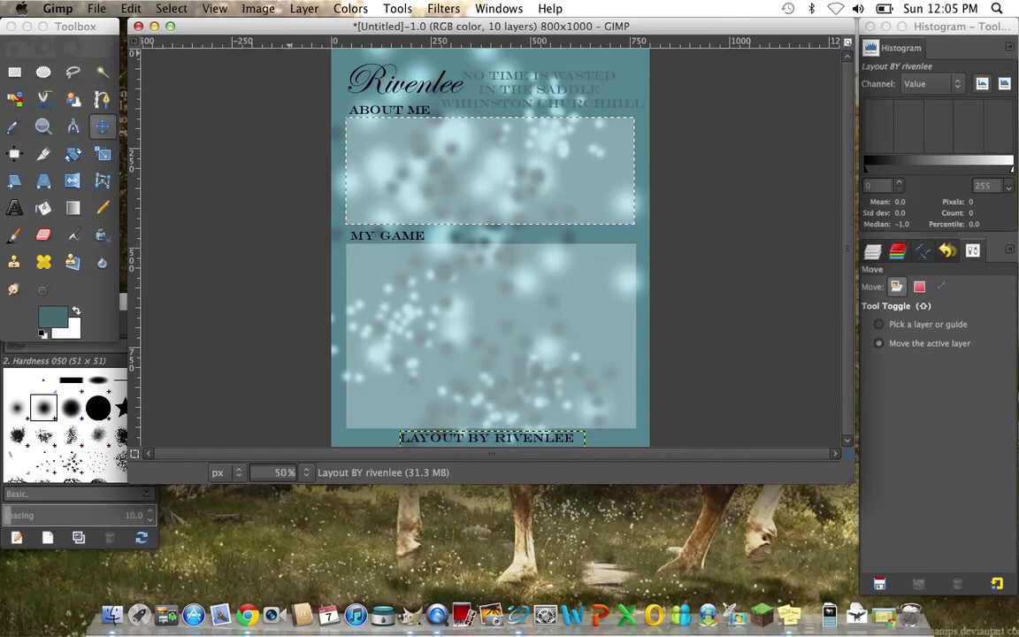
# Start a File > Save in GIMP's own format, then cancel it
pyautogui.click(99, 8)
pyautogui.click(141, 142)
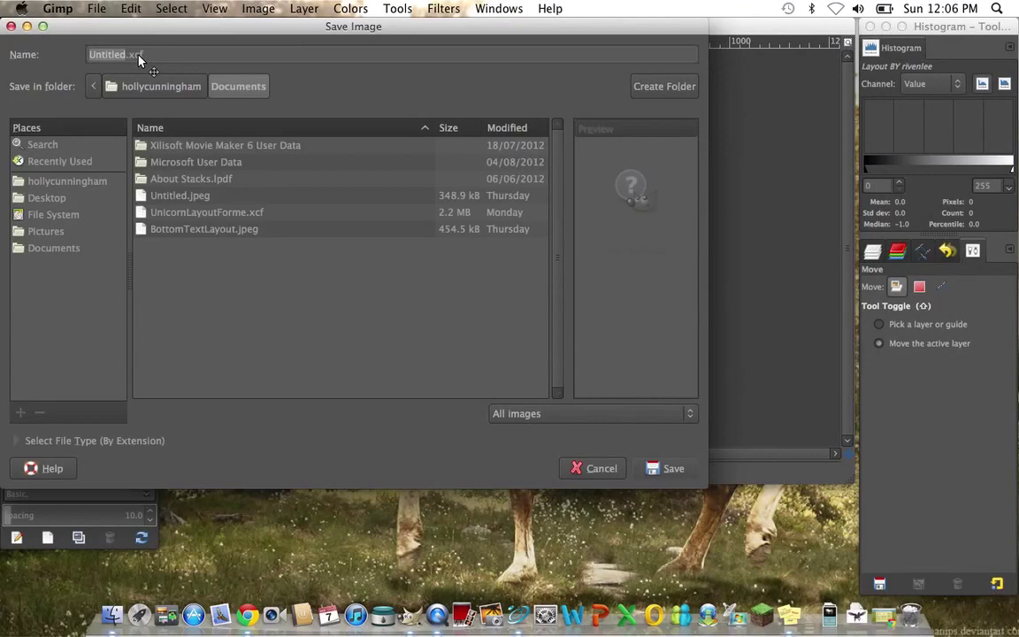
pyautogui.click(586, 469)
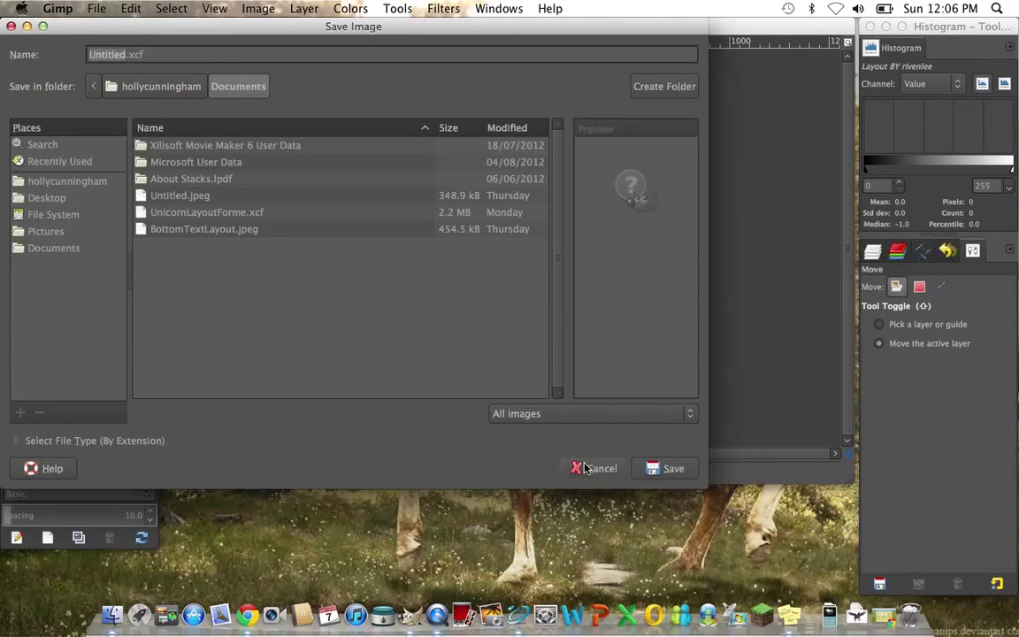
pyautogui.click(587, 469)
pyautogui.click(587, 468)
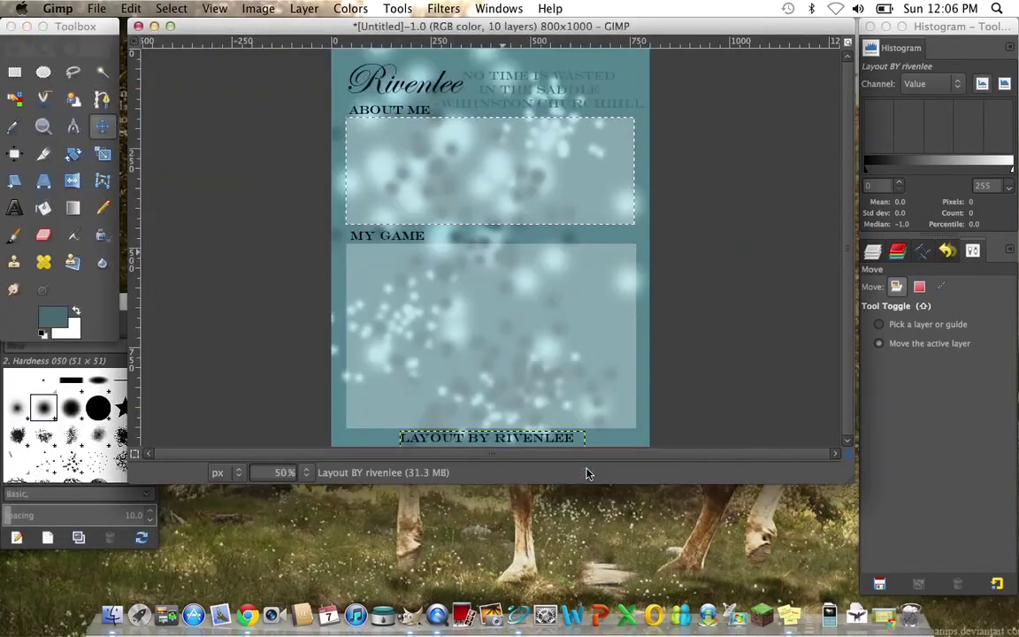
# Export the image as Turtorial.jpeg to the Desktop
pyautogui.click(92, 8)
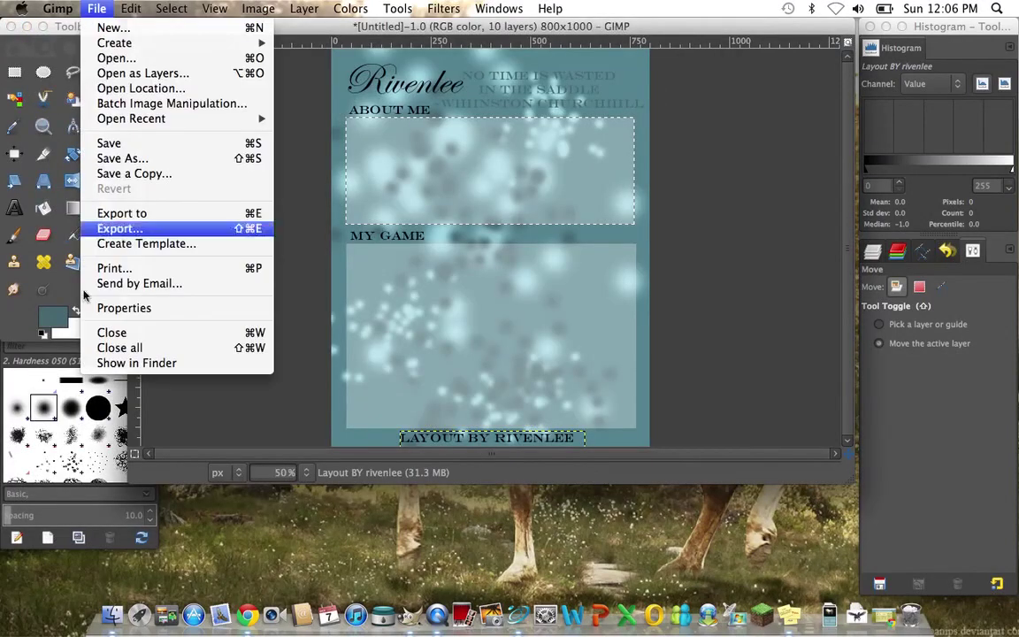
pyautogui.click(125, 229)
pyautogui.click(181, 54)
pyautogui.press('BackSpace')
pyautogui.press('BackSpace')
pyautogui.press('BackSpace')
pyautogui.press('BackSpace')
pyautogui.write('p')
pyautogui.write('jpeg')
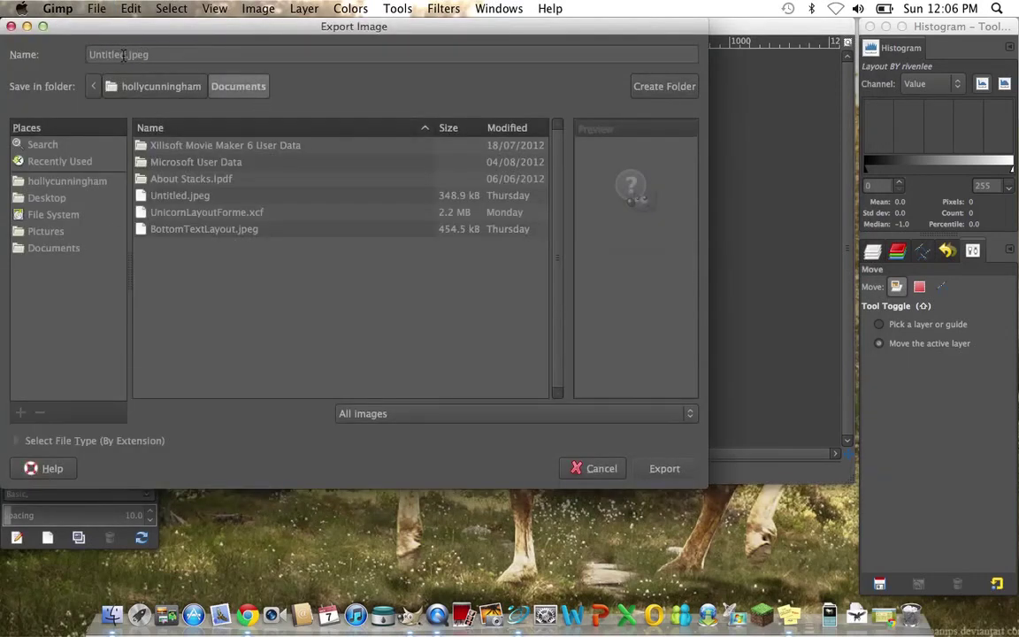
pyautogui.click(123, 54)
pyautogui.press('BackSpace')
pyautogui.press('BackSpace')
pyautogui.press('BackSpace')
pyautogui.press('BackSpace')
pyautogui.press('BackSpace')
pyautogui.press('BackSpace')
pyautogui.press('BackSpace')
pyautogui.press('BackSpace')
pyautogui.write('Tru')
pyautogui.press('BackSpace')
pyautogui.press('BackSpace')
pyautogui.write('urtorial')
pyautogui.click(46, 198)
pyautogui.click(662, 469)
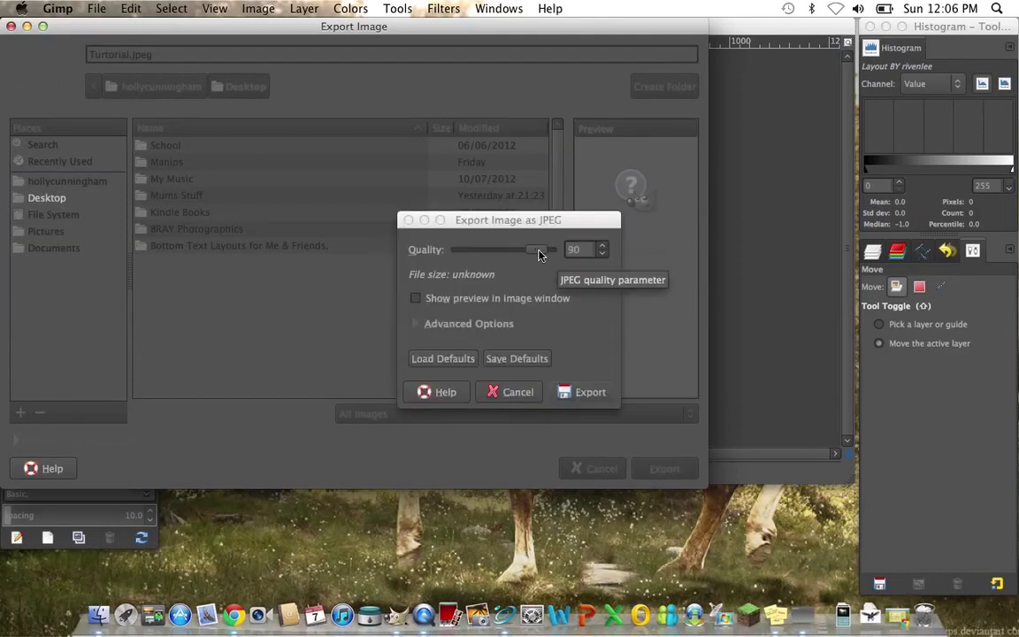
# Set JPEG quality to 100 and finish the export
pyautogui.click(550, 253)
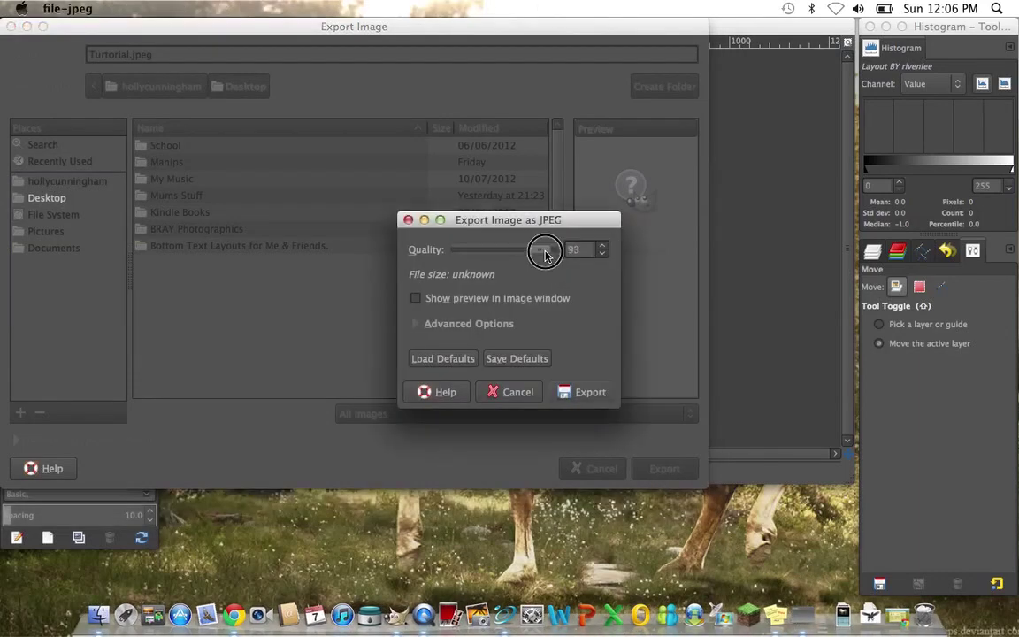
pyautogui.moveTo(548, 254); pyautogui.dragTo(575, 250)
pyautogui.click(416, 300)
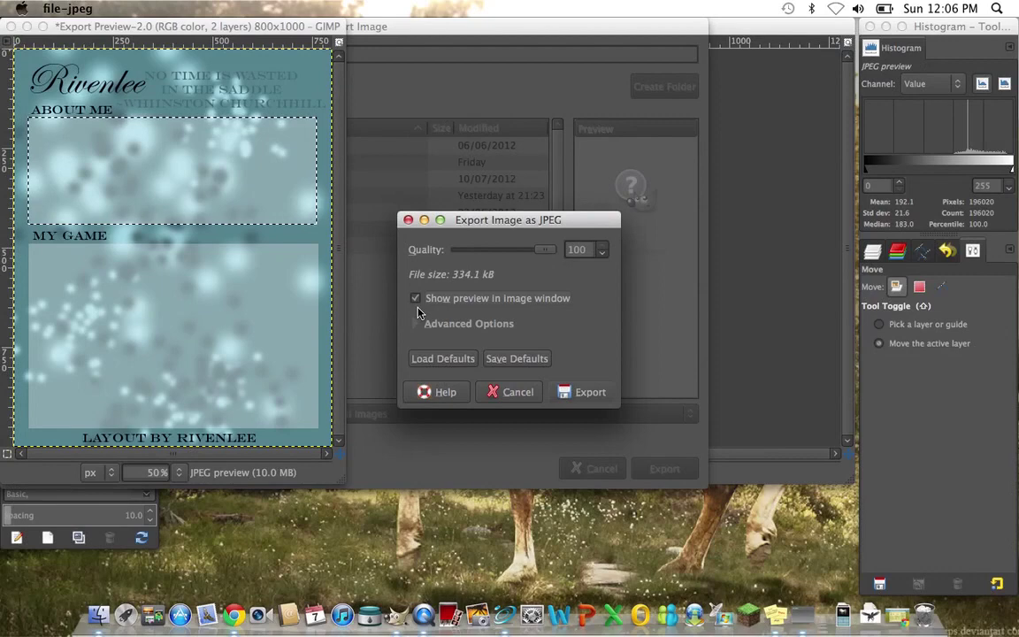
pyautogui.click(418, 302)
pyautogui.click(567, 392)
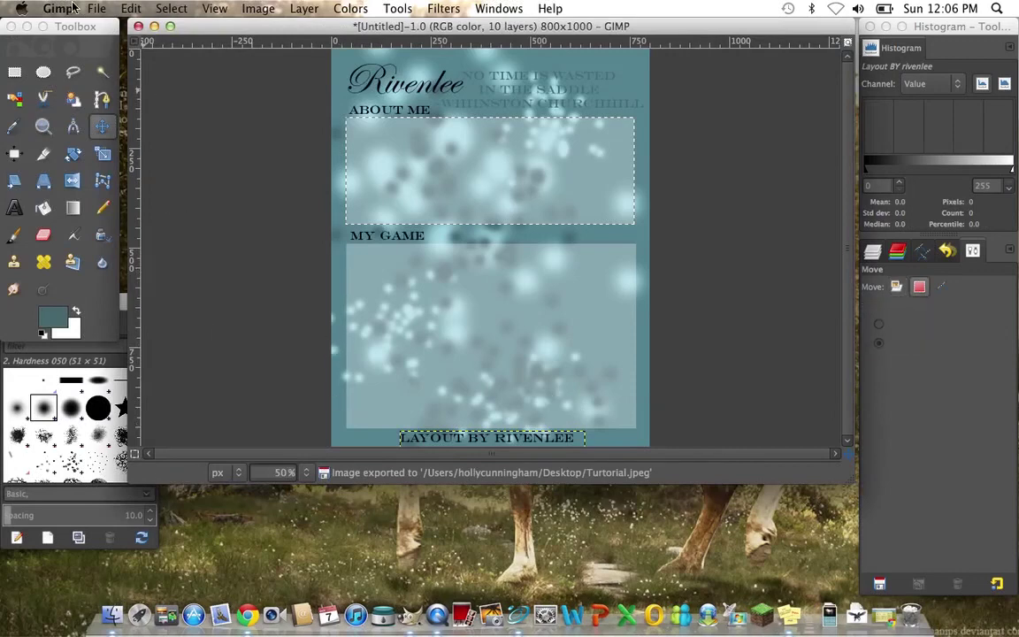
# Quit GIMP, discarding the unsaved changes
pyautogui.click(57, 8)
pyautogui.click(76, 217)
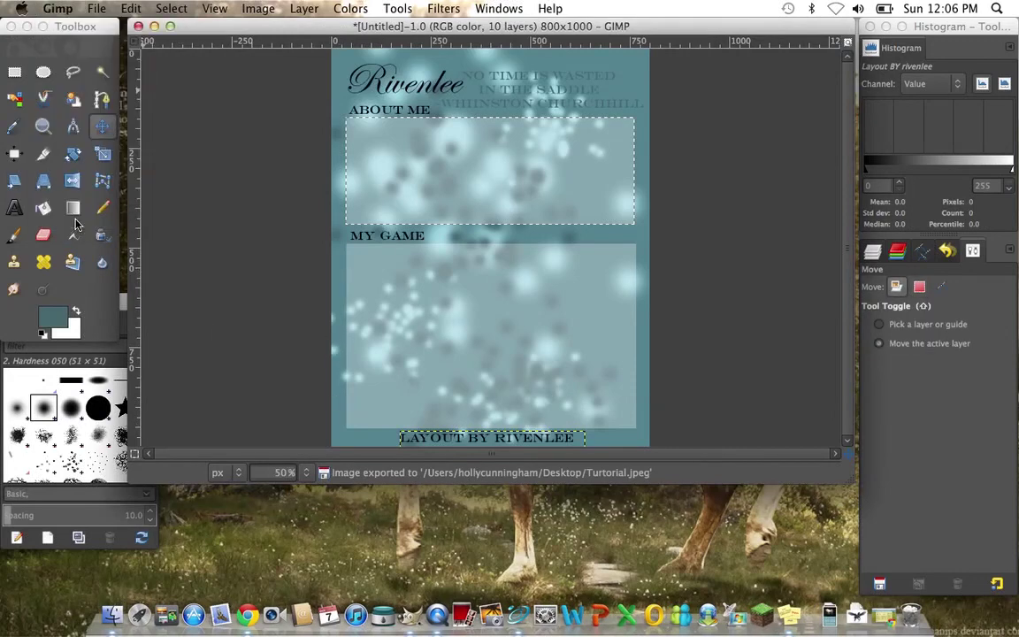
pyautogui.click(318, 203)
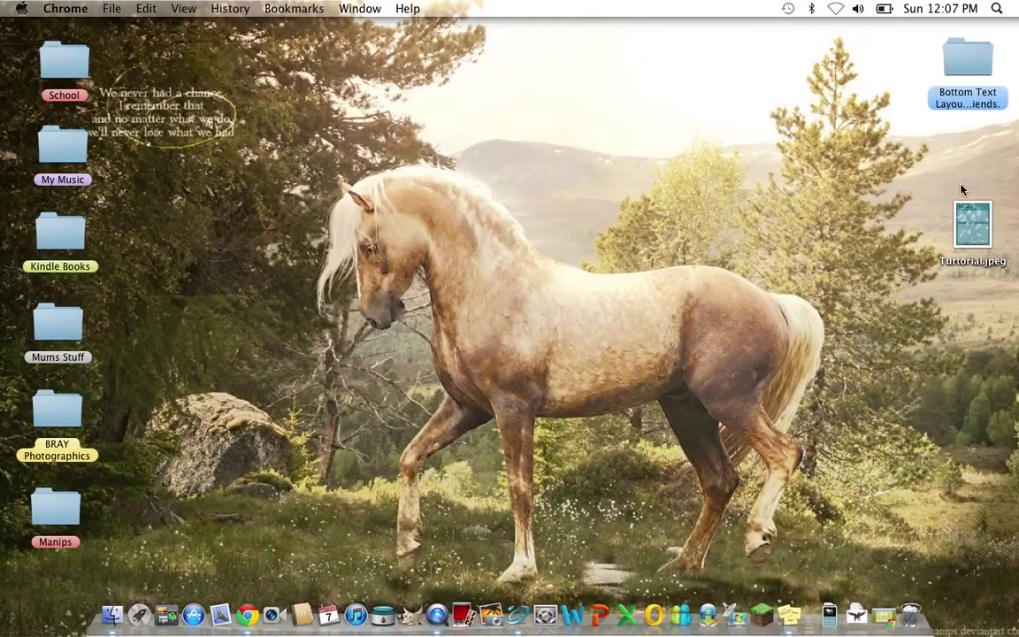
# Open Turtorial.jpeg from the desktop in Preview to check it, then close it
pyautogui.doubleClick(973, 225)
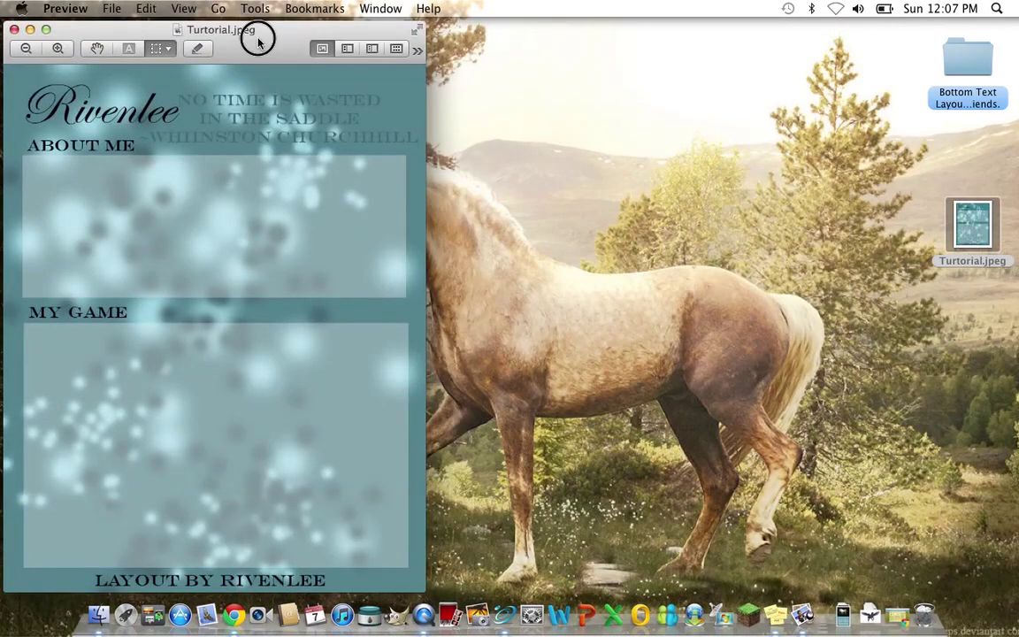
pyautogui.moveTo(255, 32); pyautogui.dragTo(551, 36)
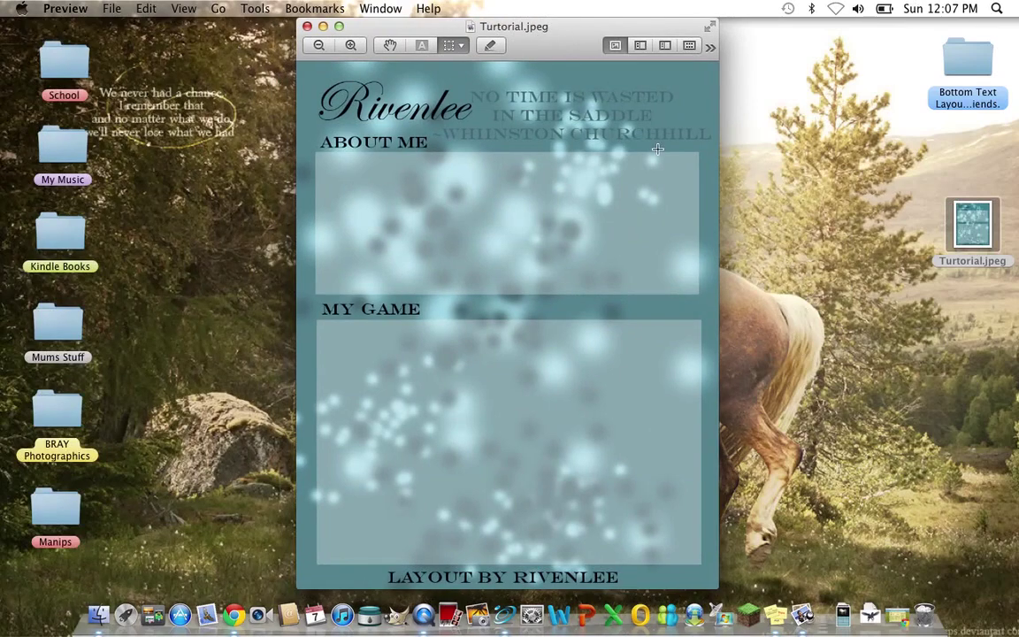
pyautogui.click(308, 27)
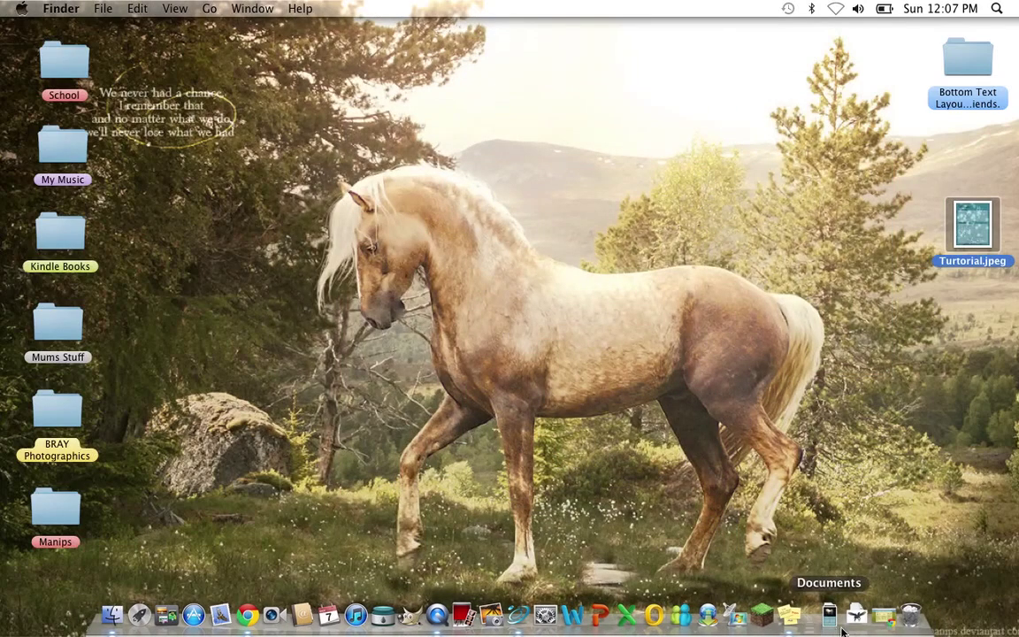
# Back in Chrome on TinyPic, choose Desktop > Turtorial.jpeg as the upload file
pyautogui.click(883, 615)
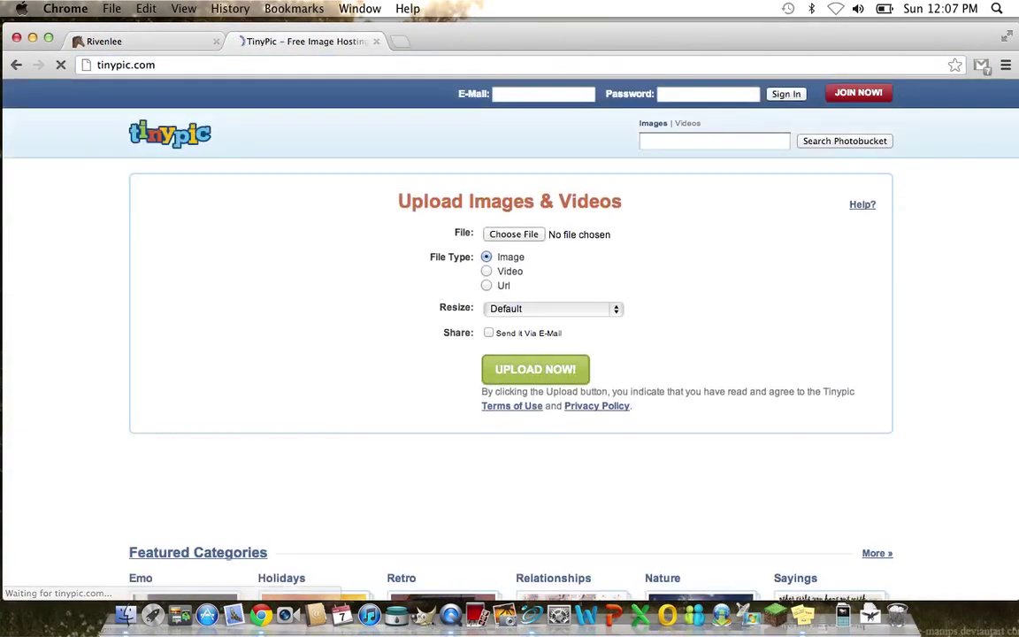
pyautogui.click(499, 236)
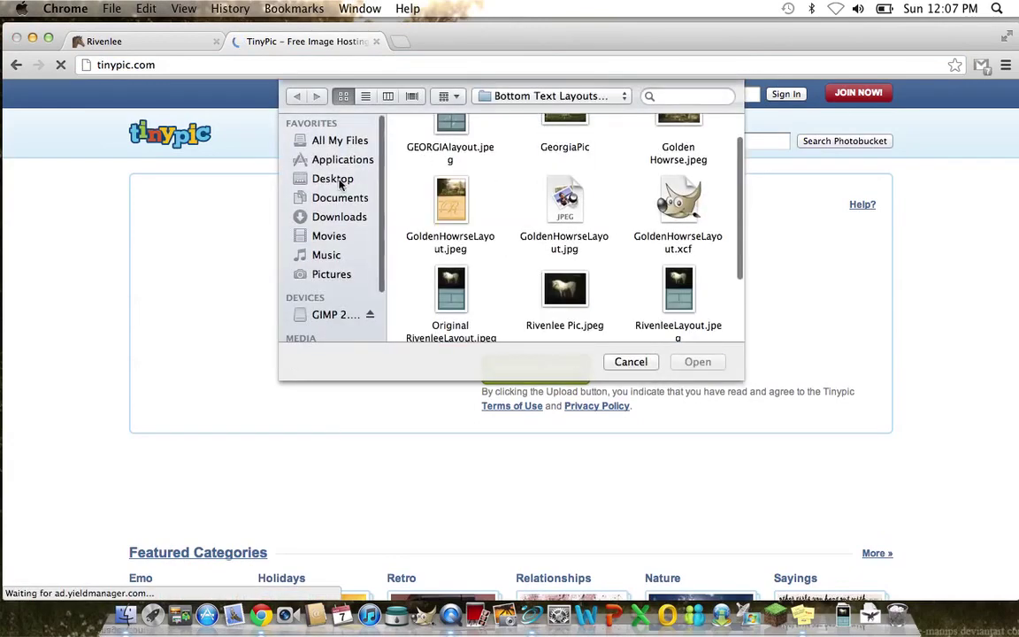
pyautogui.click(340, 181)
pyautogui.scroll(-1, 589, 248)
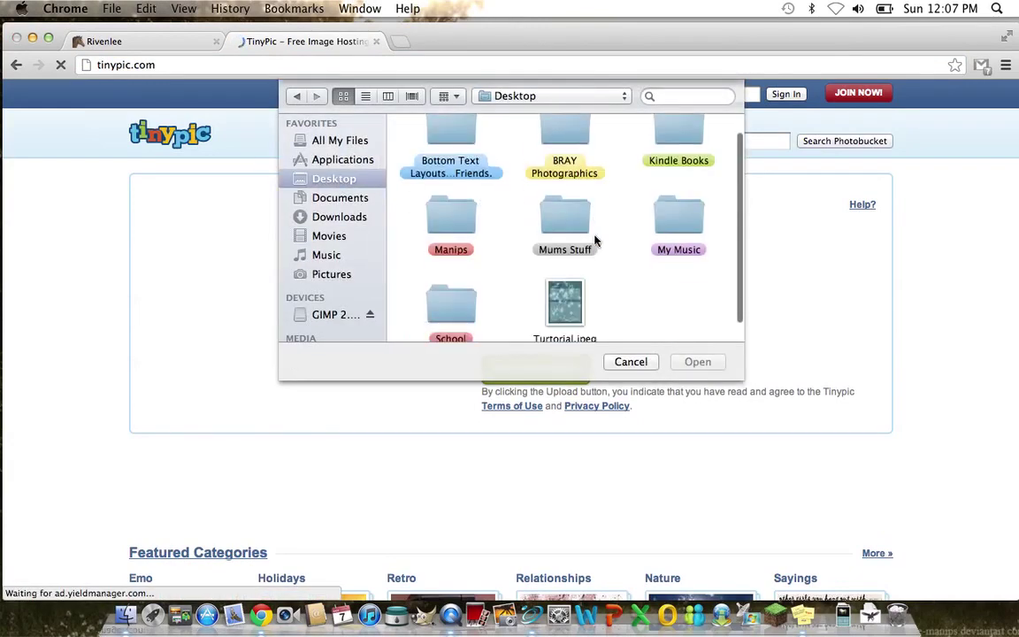
pyautogui.click(565, 303)
pyautogui.click(686, 364)
# Upload the image, answering the spam-check captcha
pyautogui.click(530, 372)
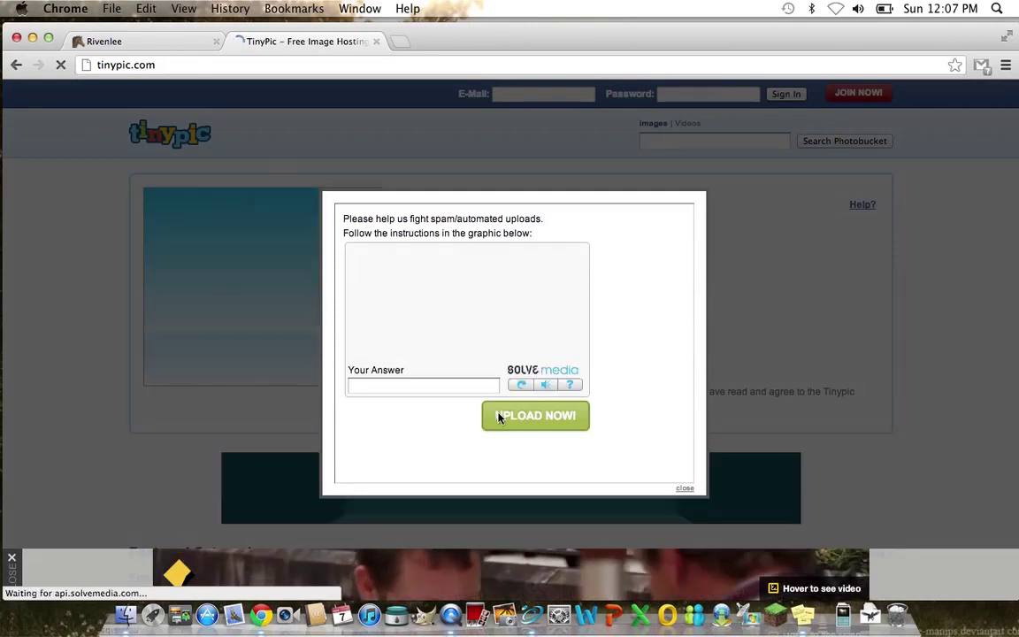
pyautogui.click(424, 385)
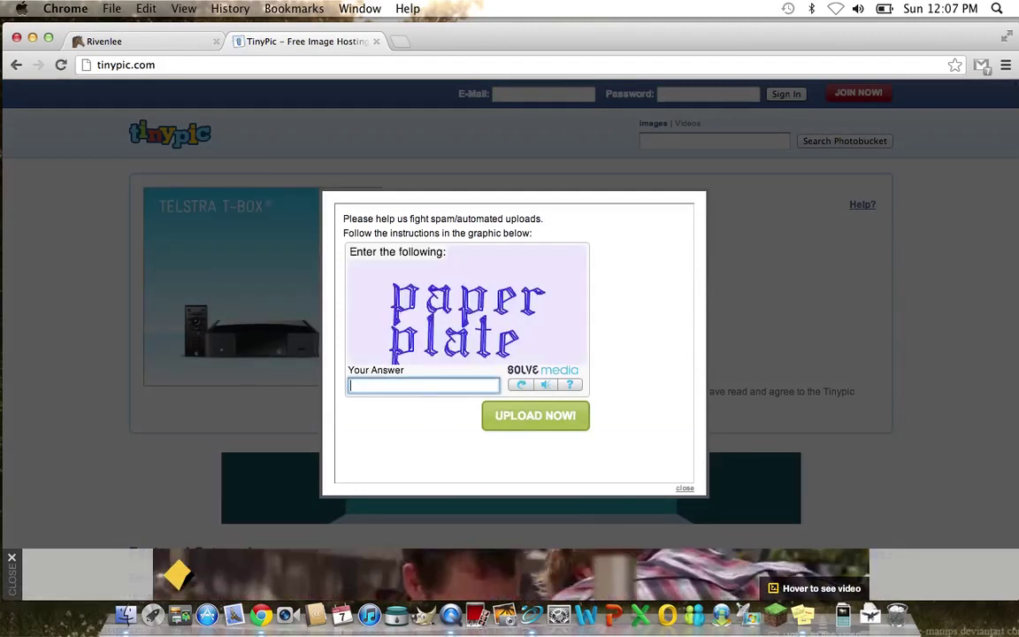
pyautogui.write('paper plate')
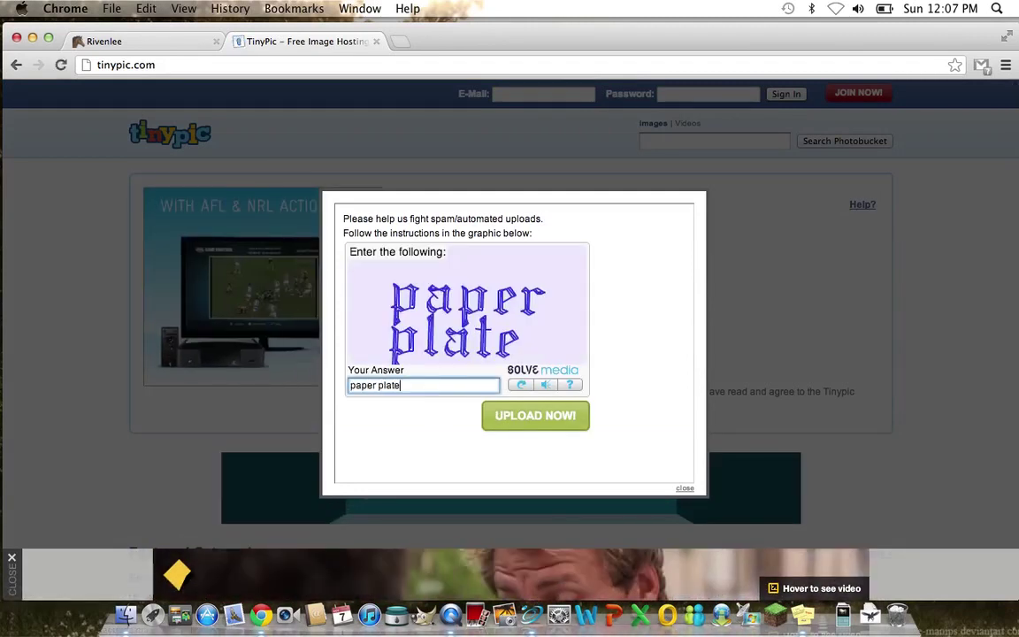
pyautogui.click(496, 416)
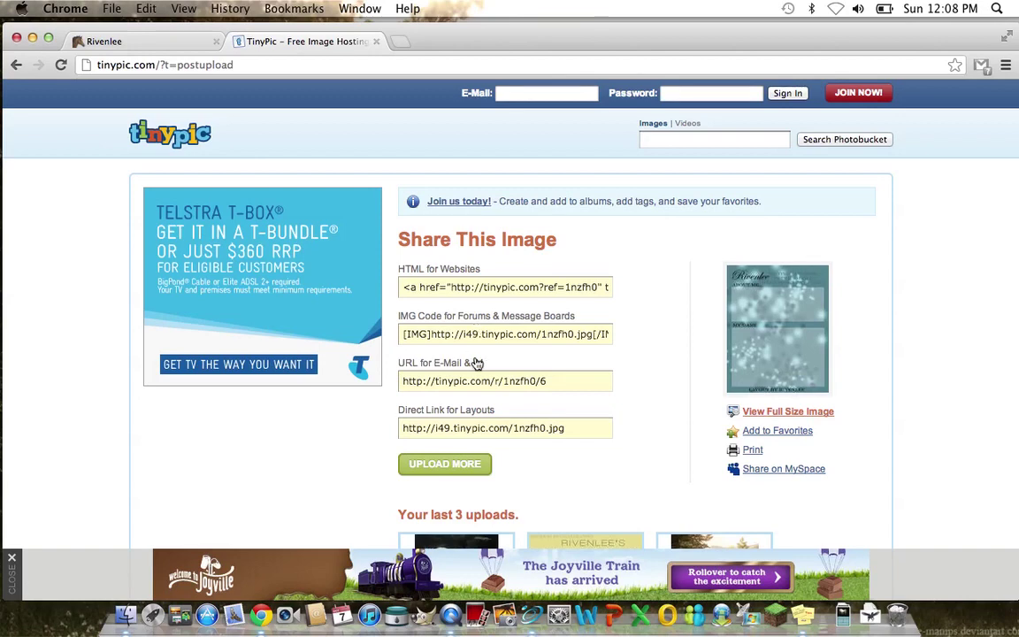
# Copy the uploaded layout's Direct Link URL
pyautogui.click(499, 427)
pyautogui.rightClick(500, 427)
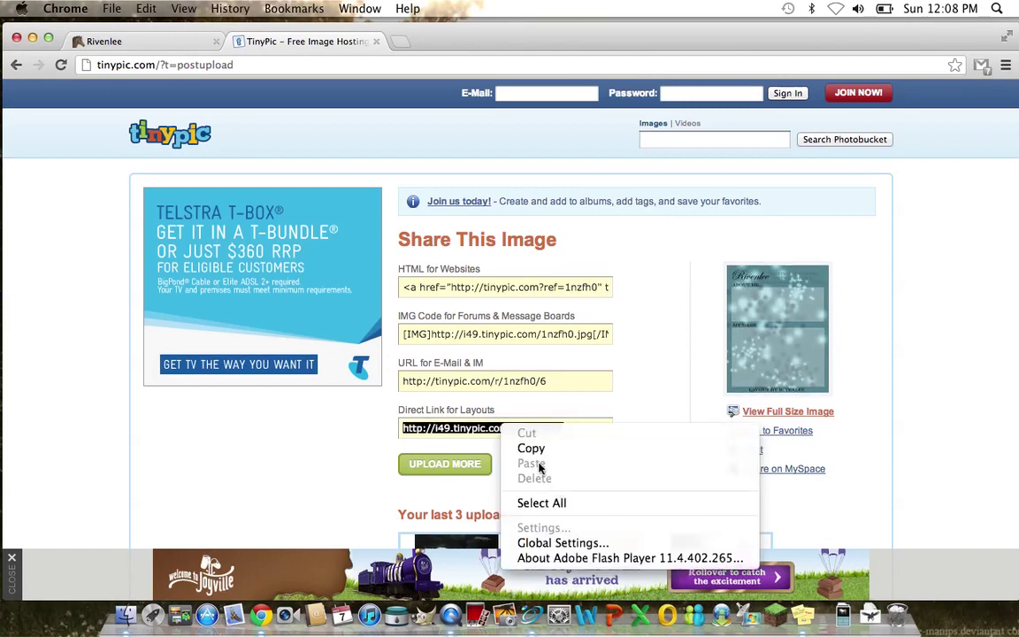
pyautogui.click(531, 448)
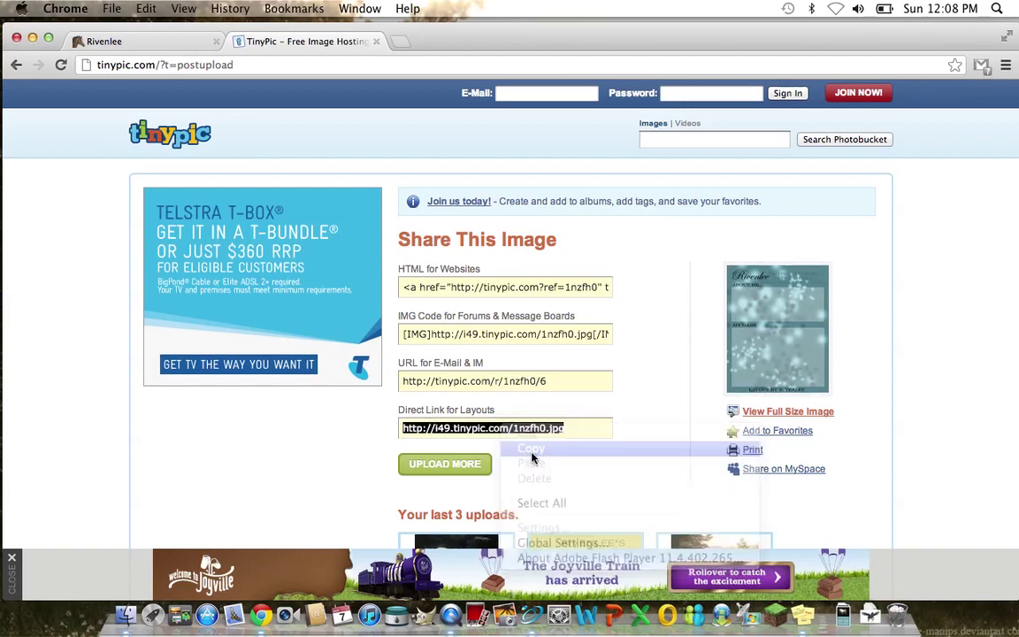
# Open the direct link in a new tab to check the 800×1000 image, then return to the Howrse profile
pyautogui.click(400, 42)
pyautogui.rightClick(357, 63)
pyautogui.click(380, 117)
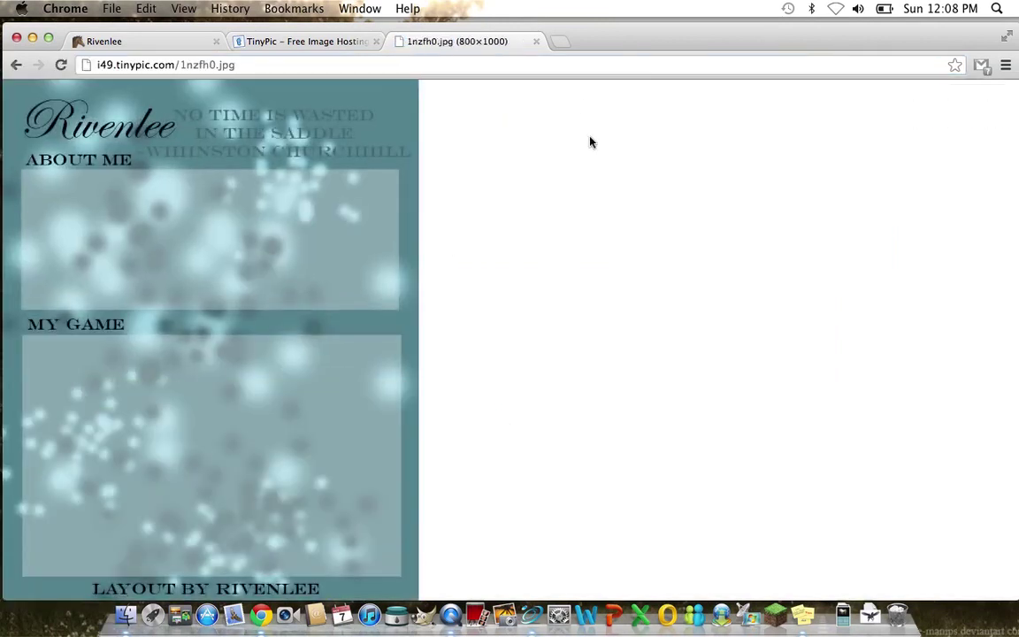
pyautogui.click(536, 42)
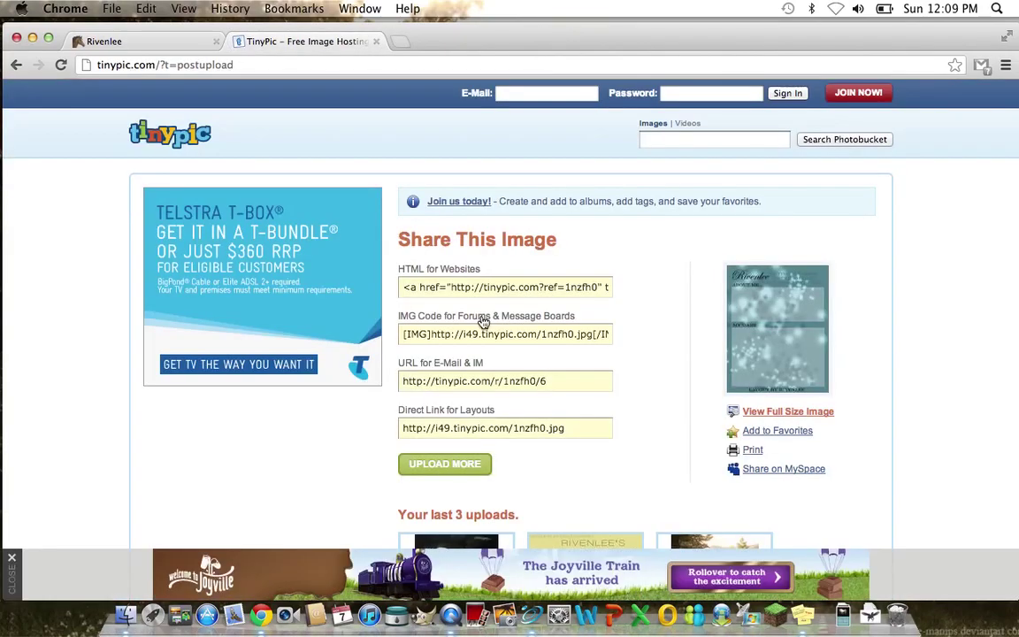
pyautogui.click(172, 40)
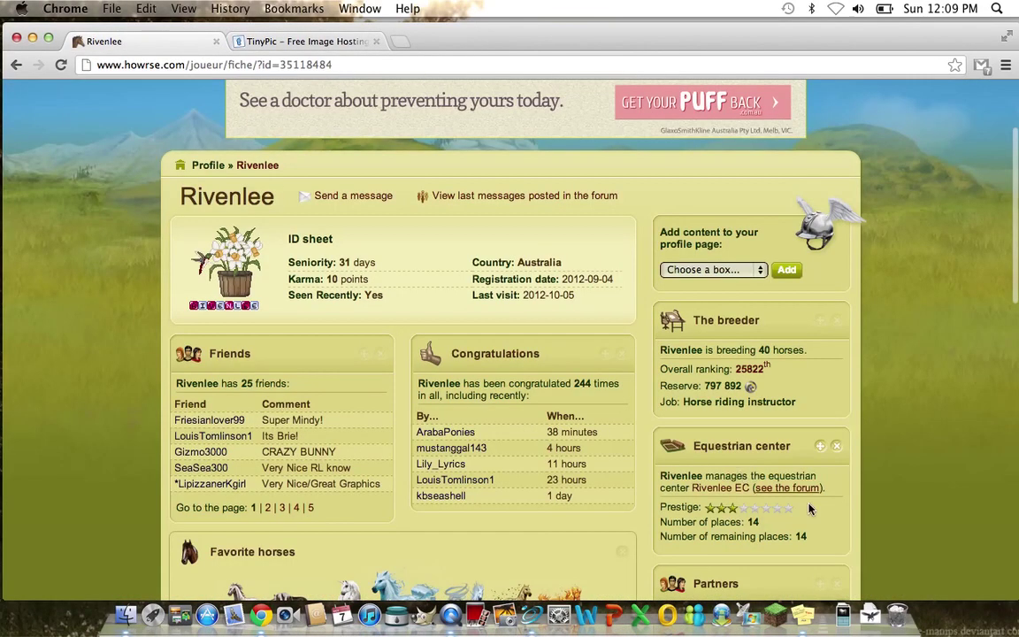
# Open the profile Presentation section for editing in raw HTML mode
pyautogui.scroll(-5, 885, 486)
pyautogui.scroll(-3, 943, 467)
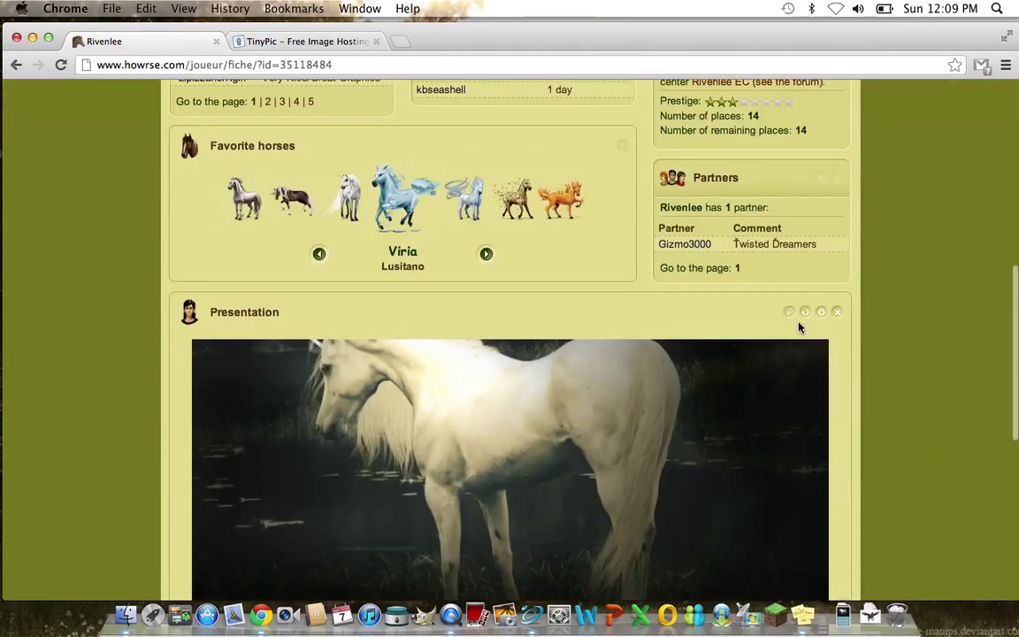
pyautogui.click(841, 352)
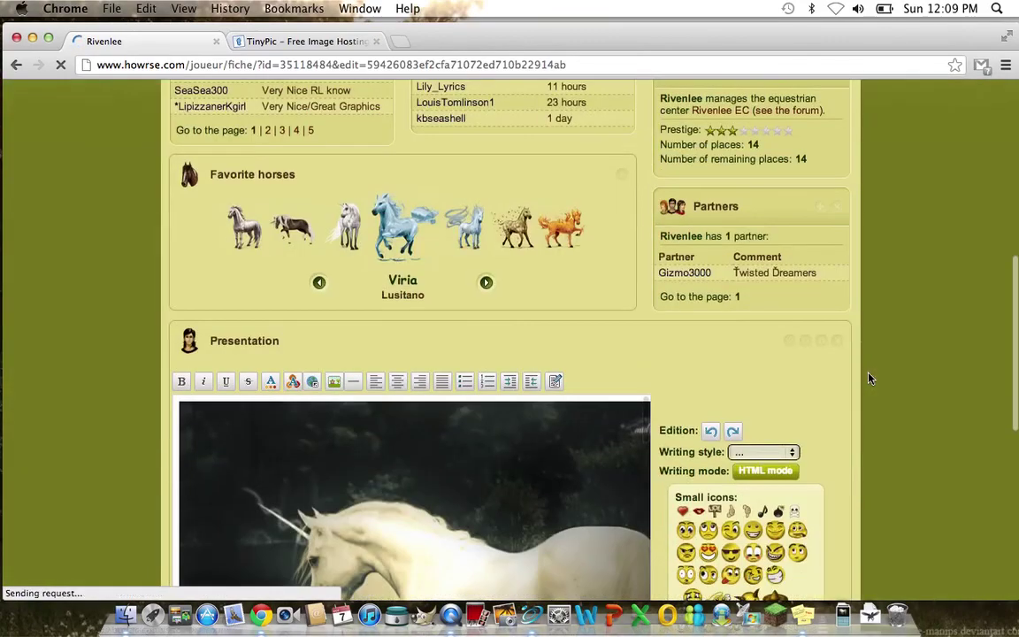
pyautogui.scroll(-5, 836, 400)
pyautogui.click(761, 256)
# Select all the old presentation HTML and delete it
pyautogui.scroll(-15, 379, 282)
pyautogui.scroll(-10, 379, 281)
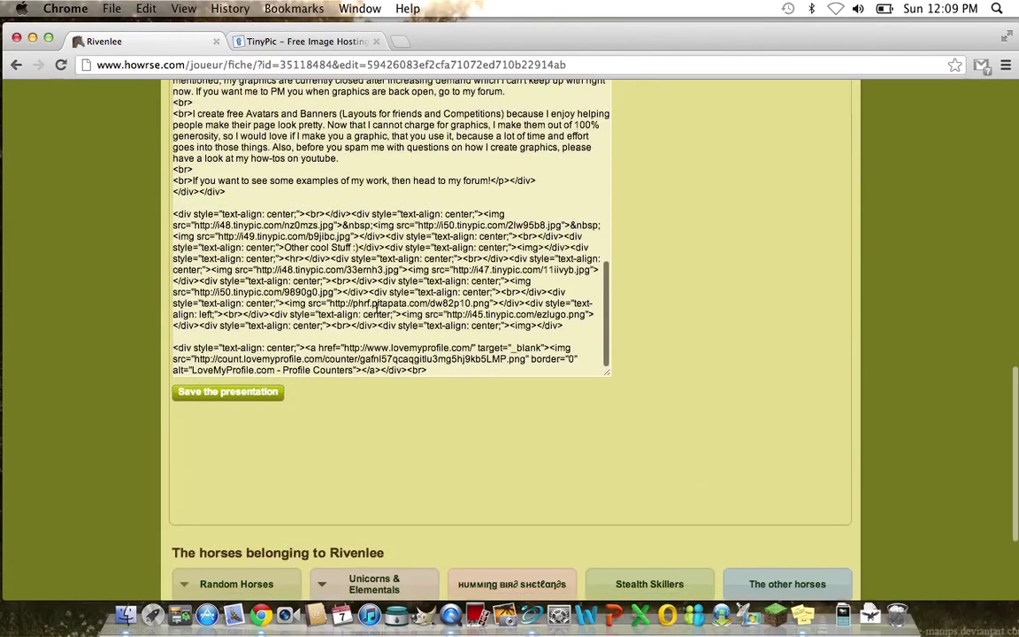
pyautogui.click(435, 365)
pyautogui.moveTo(434, 365); pyautogui.dragTo(152, 32)
pyautogui.press('BackSpace')
pyautogui.scroll(-4, 745, 375)
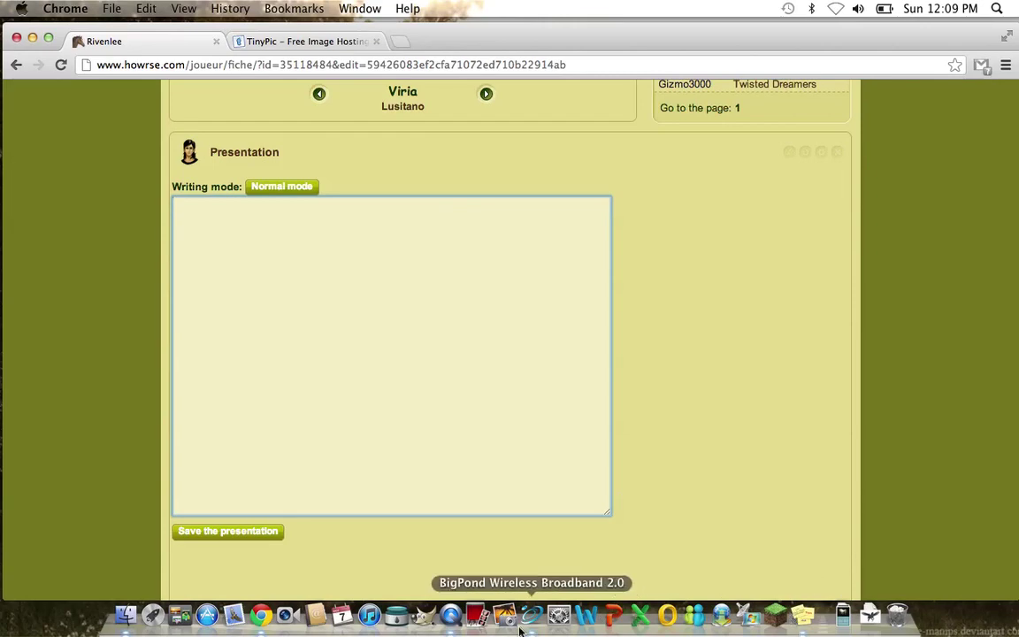
# Copy the text of the Tutorial HTML Template note in Stickies
pyautogui.click(814, 616)
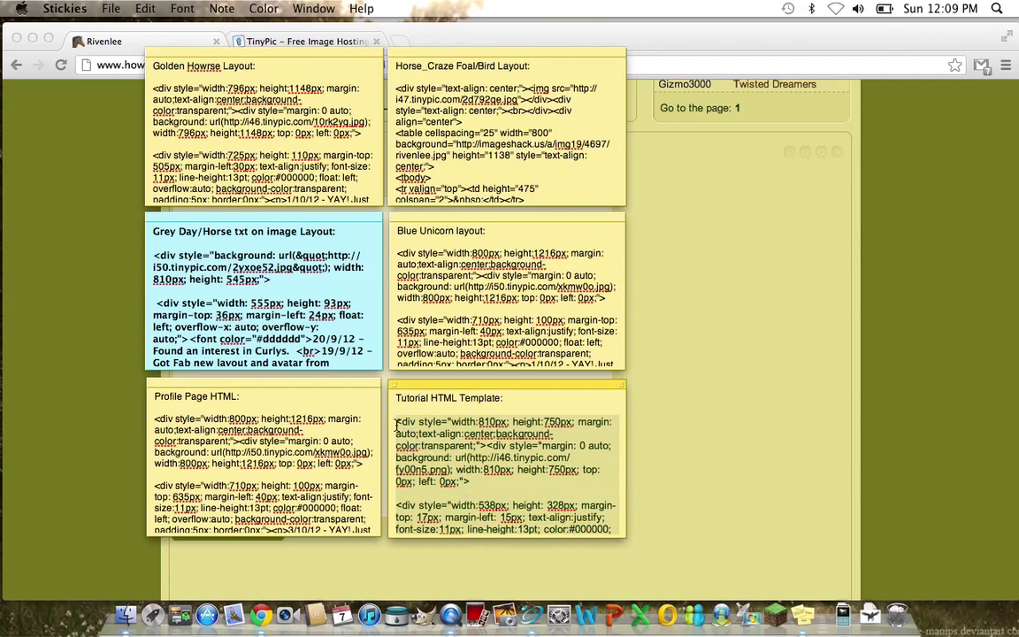
pyautogui.moveTo(395, 421); pyautogui.dragTo(596, 565)
pyautogui.rightClick(492, 433)
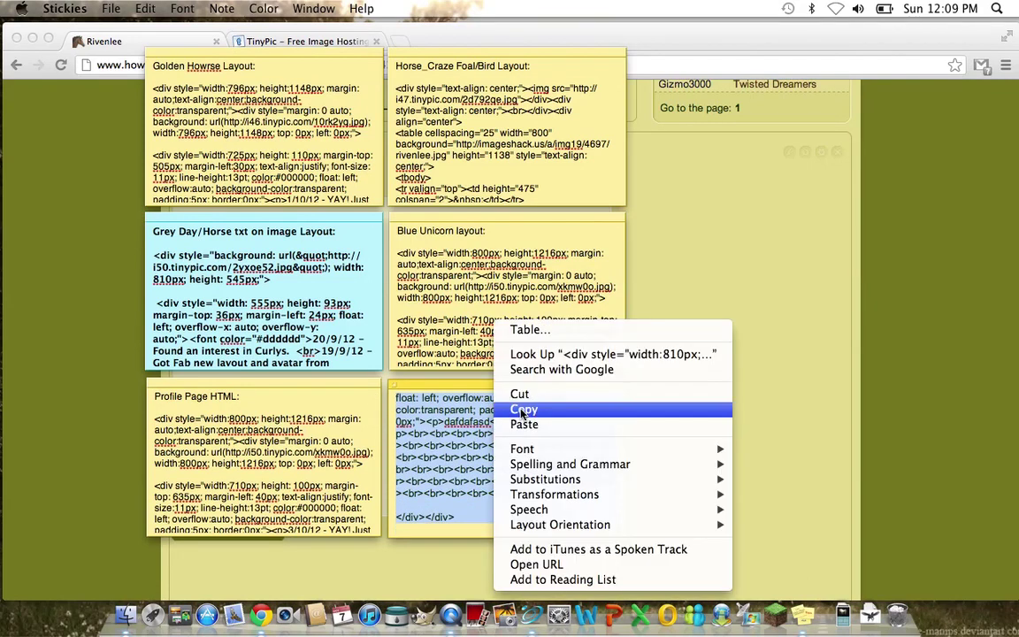
pyautogui.click(523, 410)
# Hide Stickies to return to the empty Howrse presentation box
pyautogui.rightClick(801, 630)
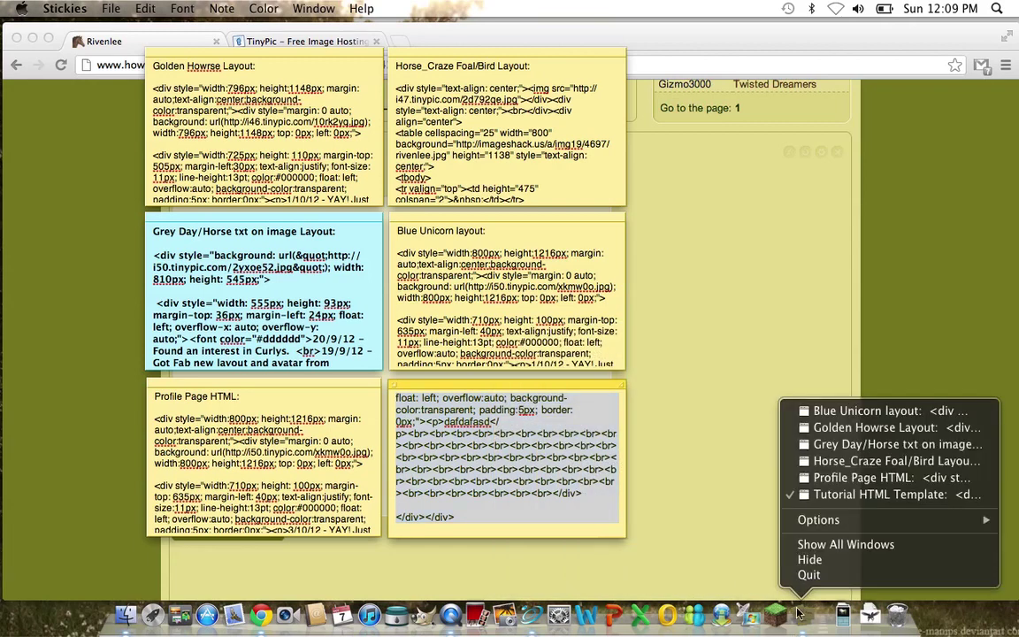
pyautogui.click(807, 553)
pyautogui.rightClick(308, 262)
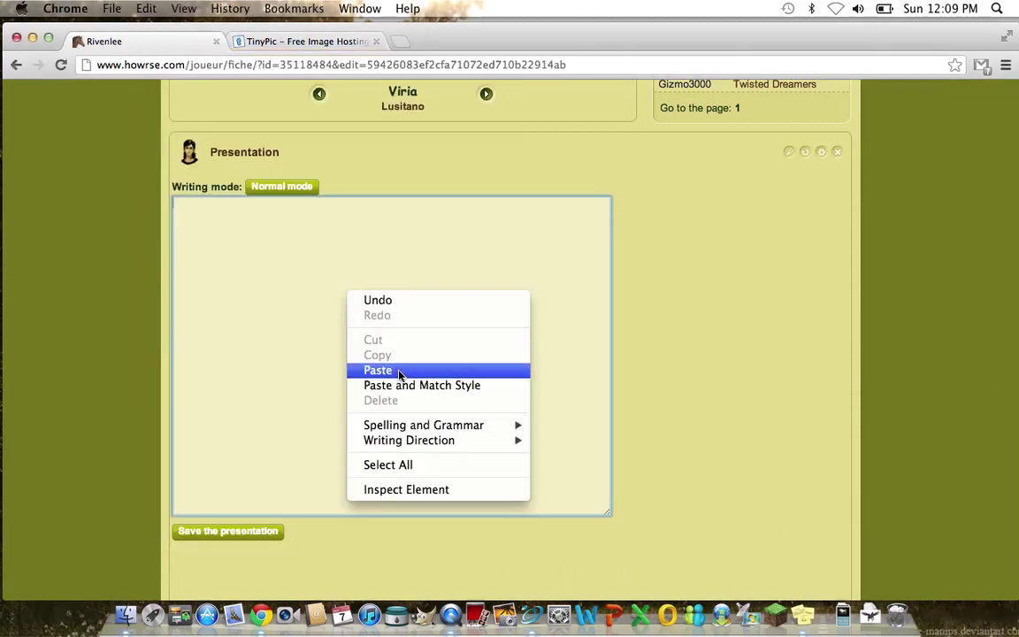
# Paste the template HTML and change the outer div width from 810px to 800px
pyautogui.click(354, 334)
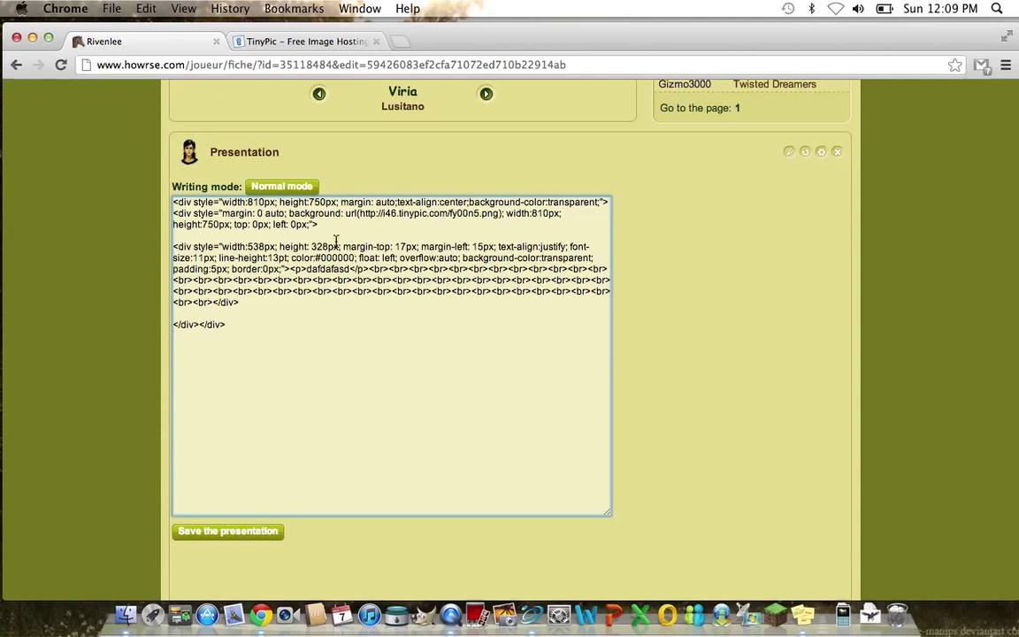
pyautogui.press('BackSpace')
pyautogui.press('BackSpace')
pyautogui.write('00')
pyautogui.click(278, 201)
# Change the outer div height from 750px to 1000px
pyautogui.click(327, 201)
pyautogui.press('BackSpace')
pyautogui.press('BackSpace')
pyautogui.press('BackSpace')
pyautogui.write('1000')
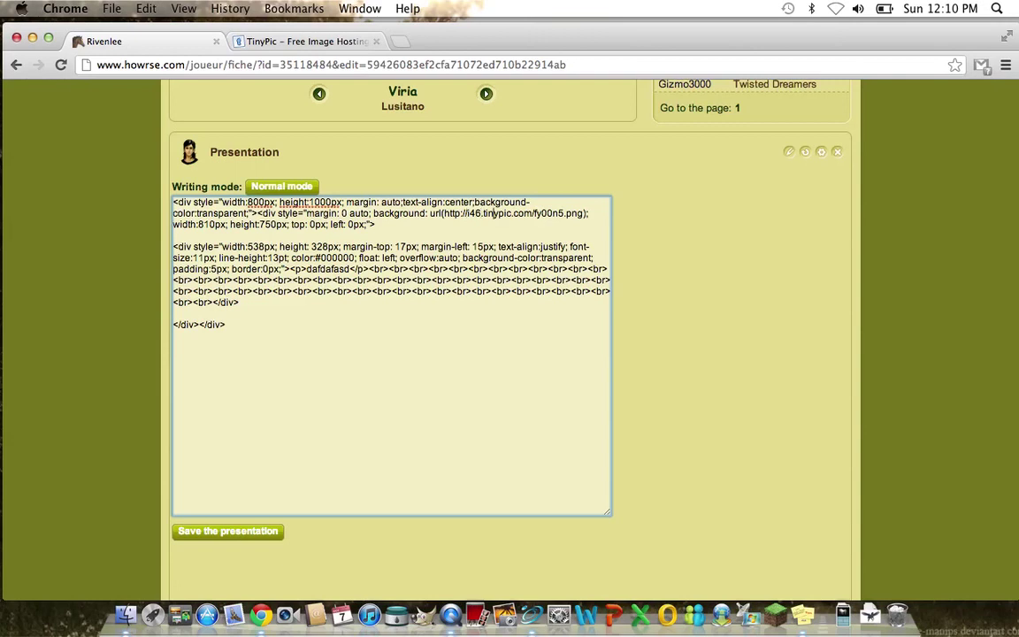
pyautogui.click(513, 213)
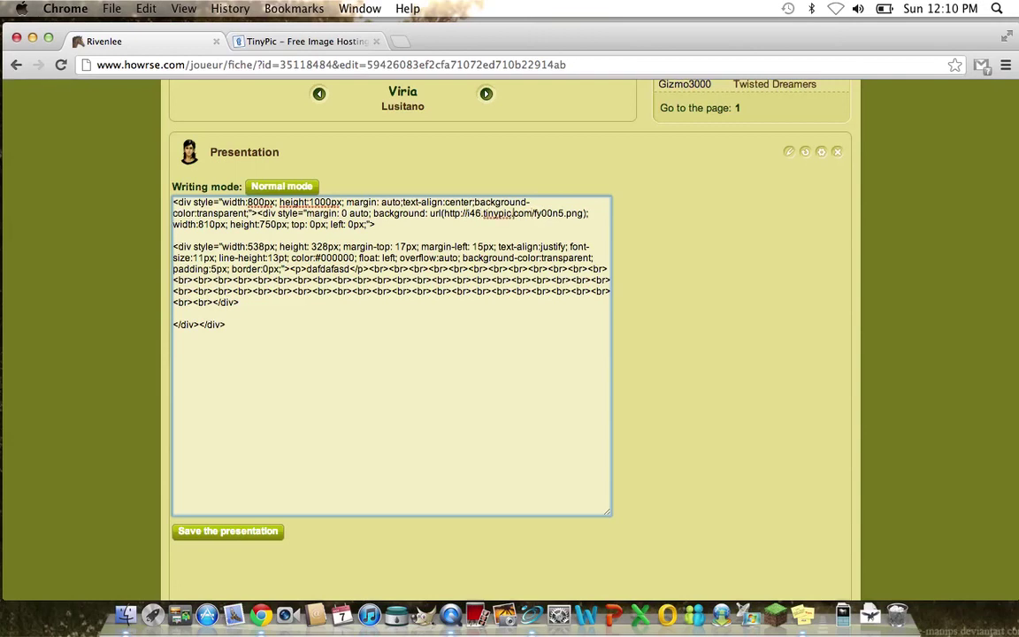